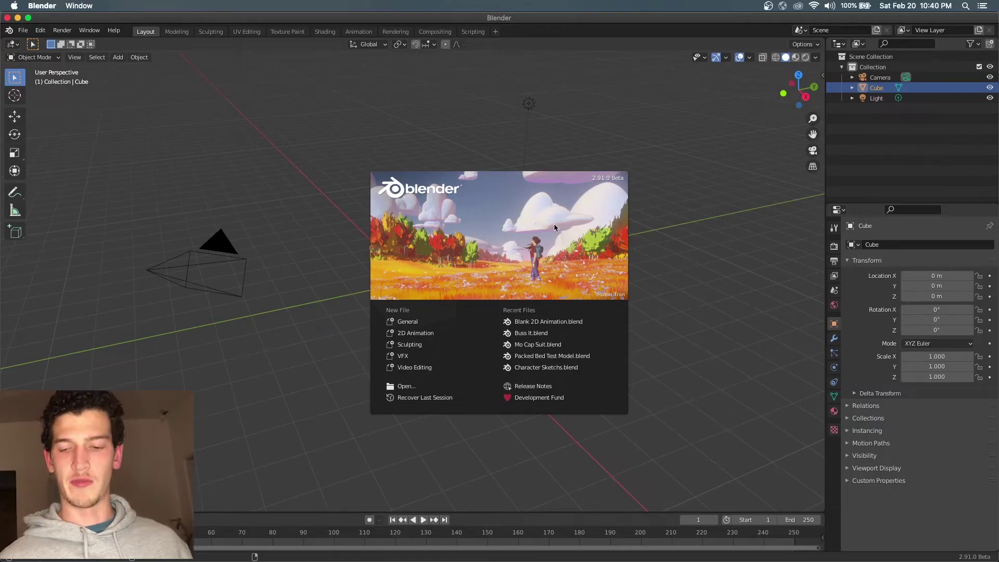
Check the Blender version in the About Blender window, then close it
{"action": "left_click", "coordinate": [44, 6]}
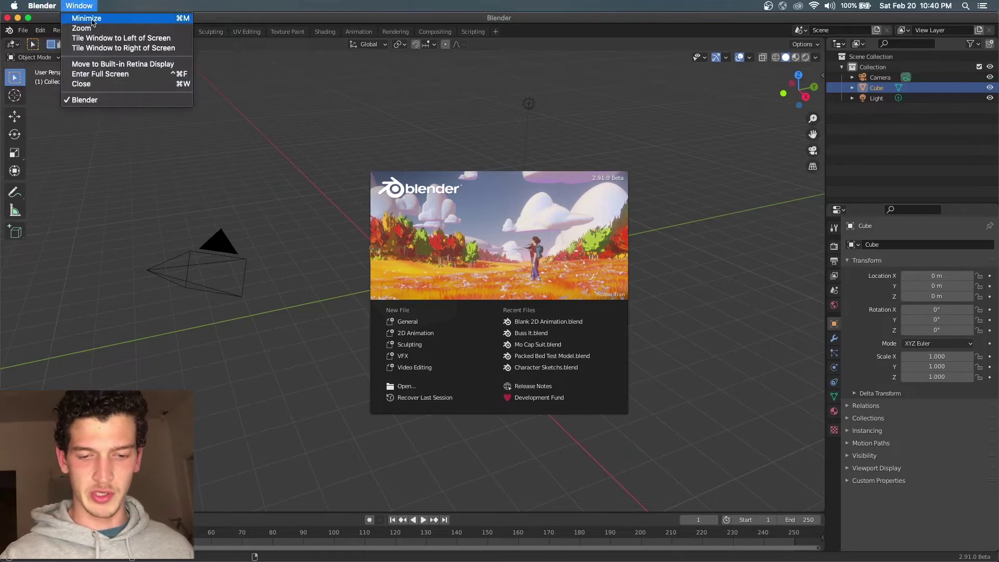
{"action": "left_click", "coordinate": [49, 18]}
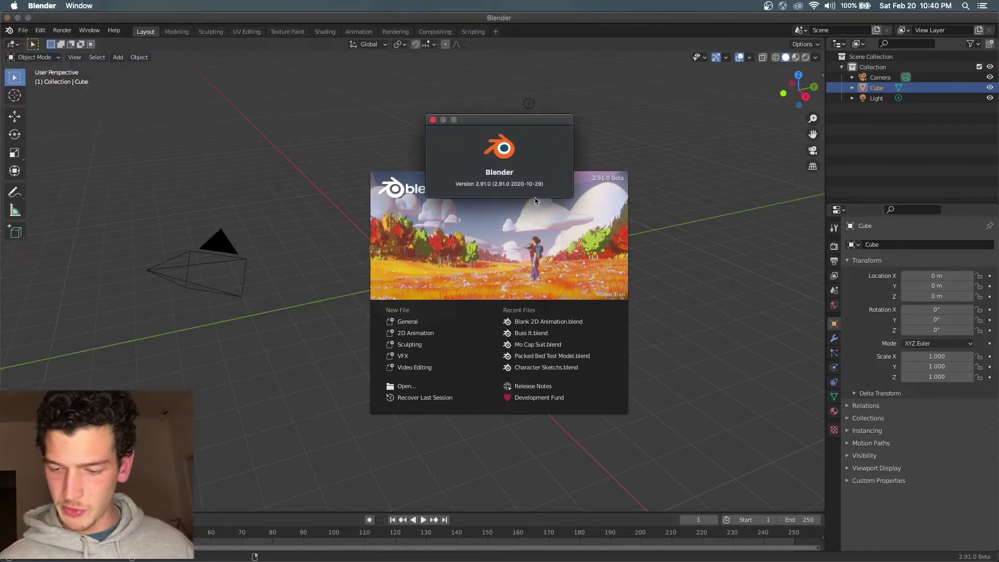
{"action": "left_click", "coordinate": [433, 119]}
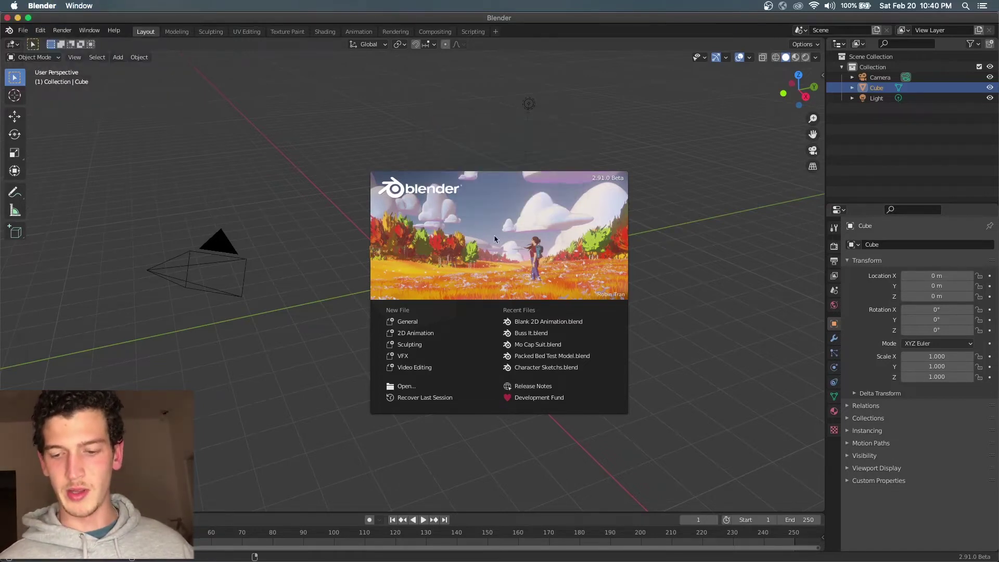
Delete the default cube and the light
{"action": "left_click", "coordinate": [416, 327]}
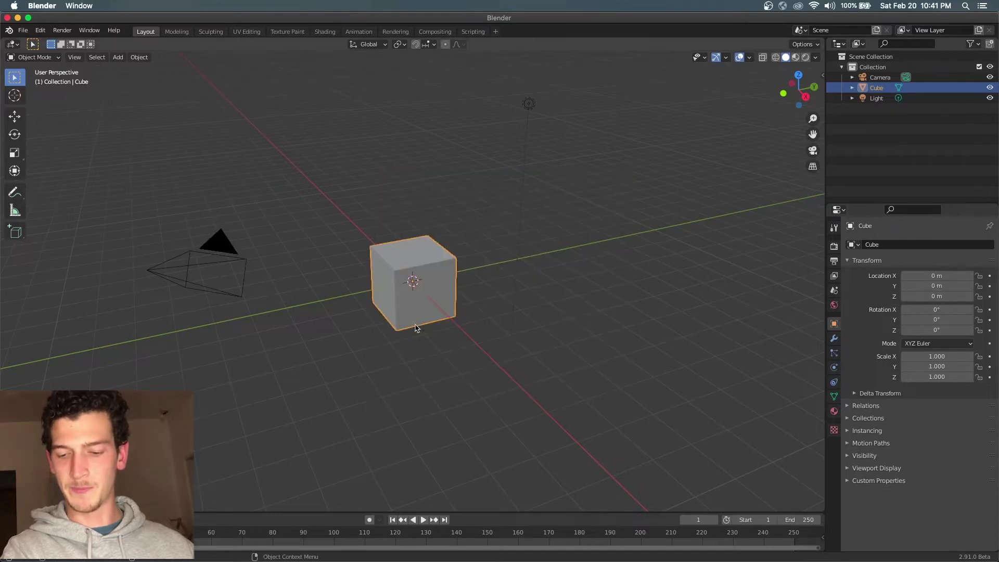
{"action": "key", "text": "x"}
{"action": "left_click", "coordinate": [437, 276]}
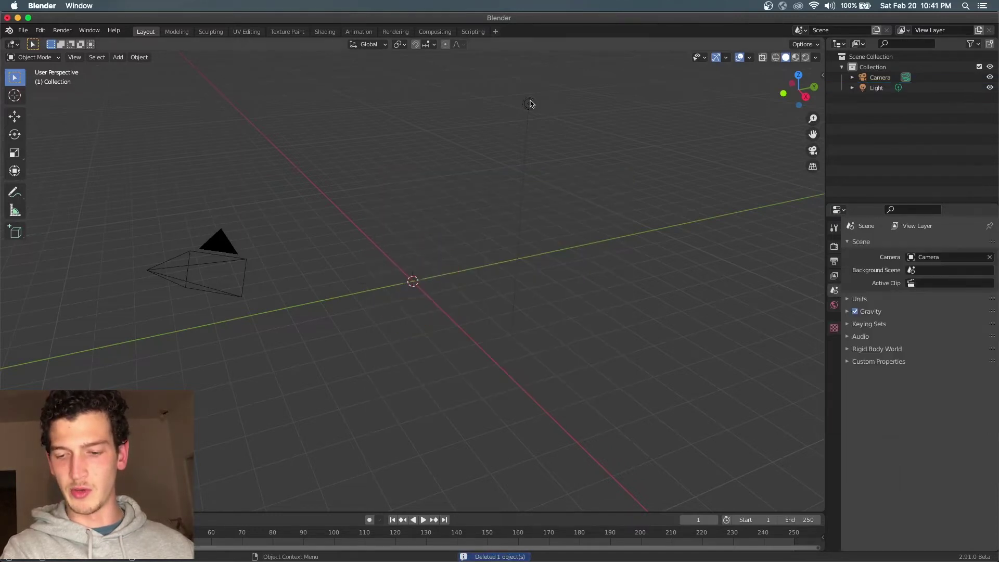
{"action": "left_click", "coordinate": [529, 103]}
{"action": "key", "text": "x"}
{"action": "left_click", "coordinate": [530, 102]}
Select the camera and set its location to 0, 0, 0
{"action": "left_click", "coordinate": [227, 236]}
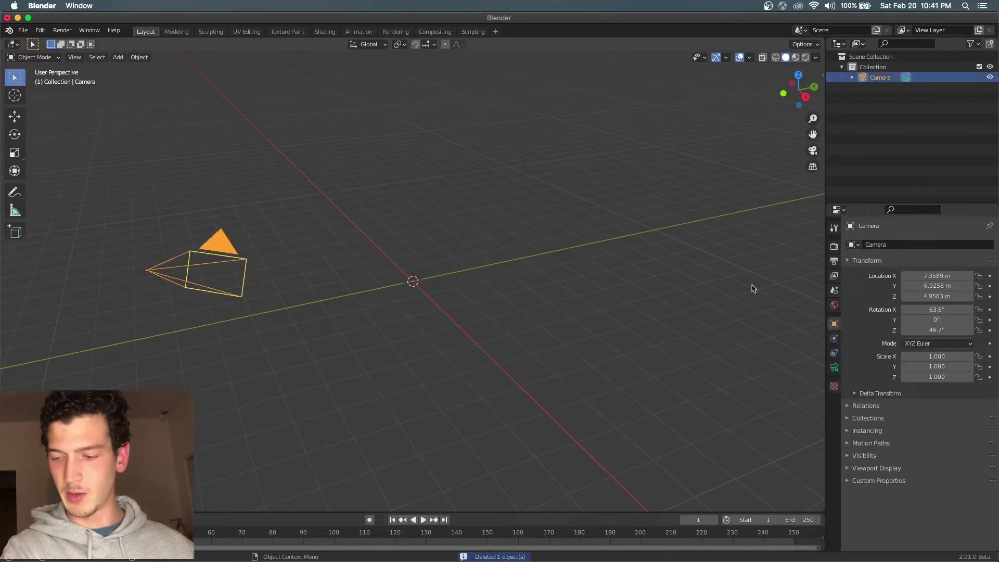
{"action": "left_click", "coordinate": [948, 278]}
{"action": "type", "text": "0"}
{"action": "key", "text": "Return"}
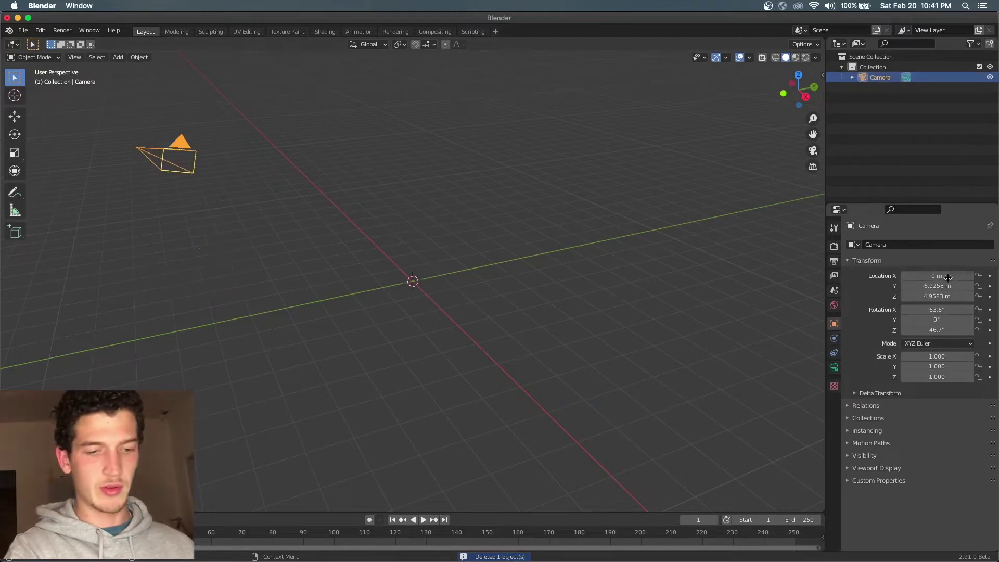
{"action": "left_click", "coordinate": [943, 286]}
{"action": "type", "text": "0"}
{"action": "key", "text": "Return"}
{"action": "left_click", "coordinate": [936, 296]}
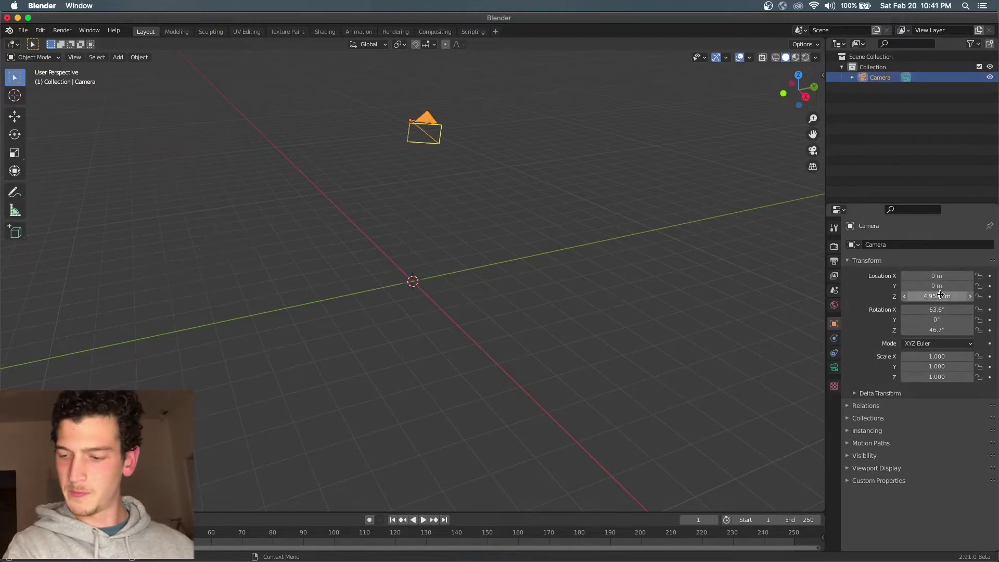
{"action": "type", "text": "0"}
{"action": "key", "text": "Return"}
Set the camera rotation to 90° on X and 0° on Z
{"action": "left_click", "coordinate": [937, 305]}
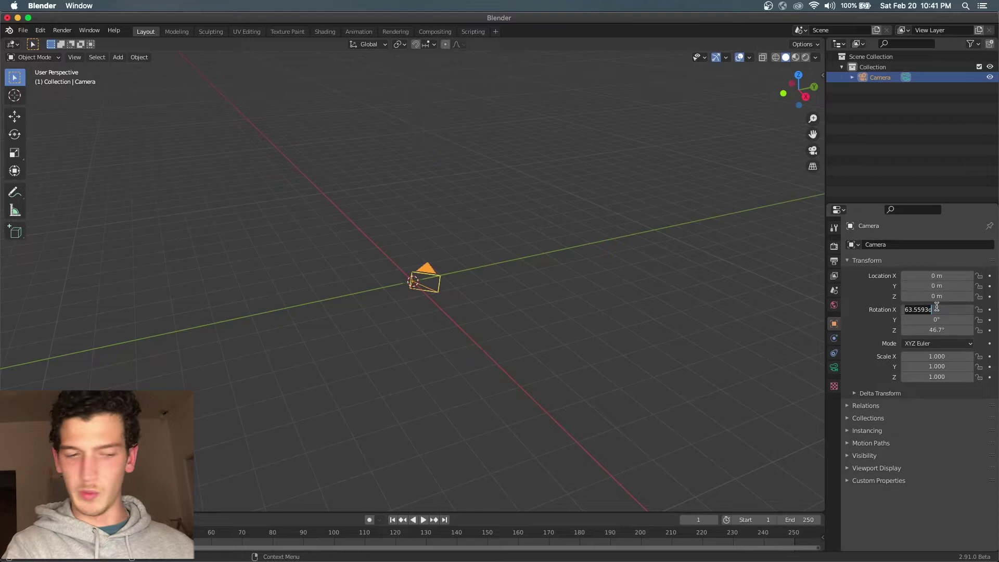
{"action": "type", "text": "90"}
{"action": "key", "text": "Return"}
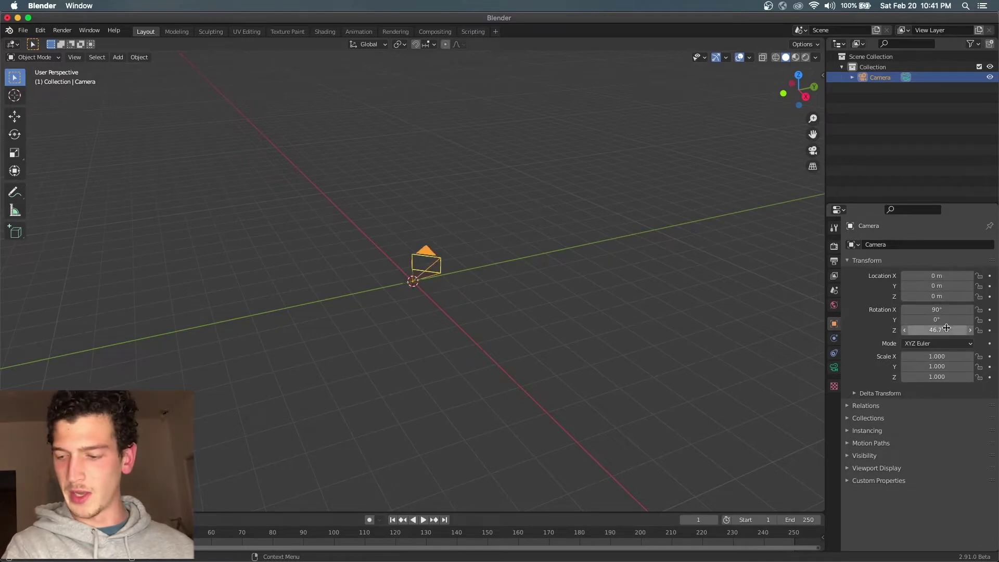
{"action": "left_click", "coordinate": [937, 329]}
{"action": "type", "text": "0"}
{"action": "key", "text": "Return"}
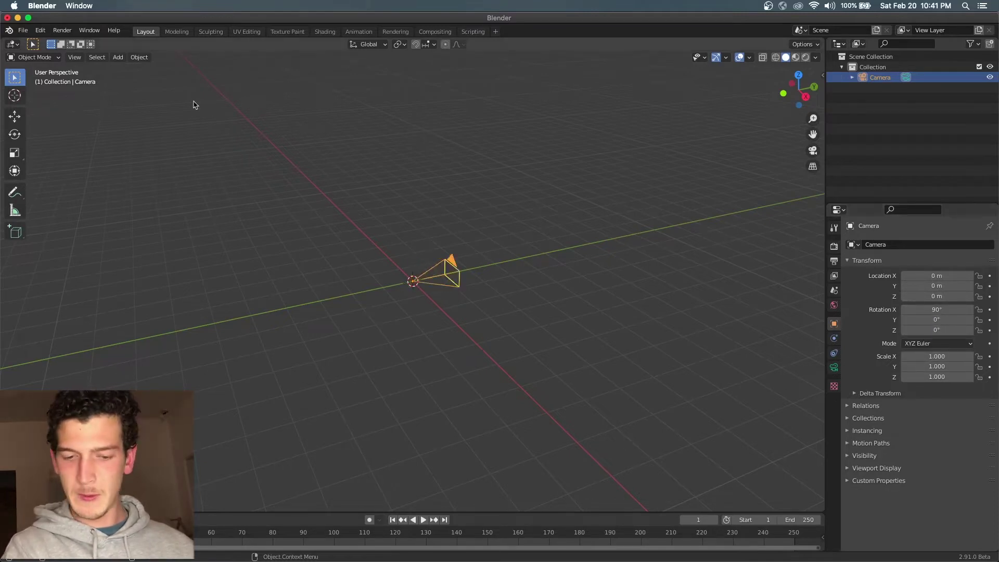
Add a blank Grease Pencil object
{"action": "left_click", "coordinate": [119, 58]}
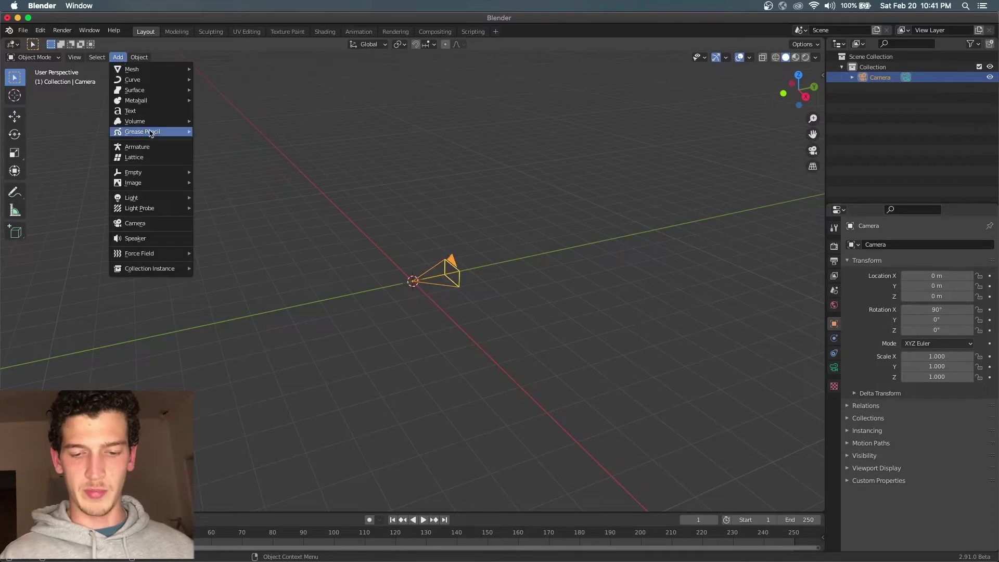
{"action": "mouse_move", "coordinate": [151, 133]}
{"action": "left_click", "coordinate": [221, 134]}
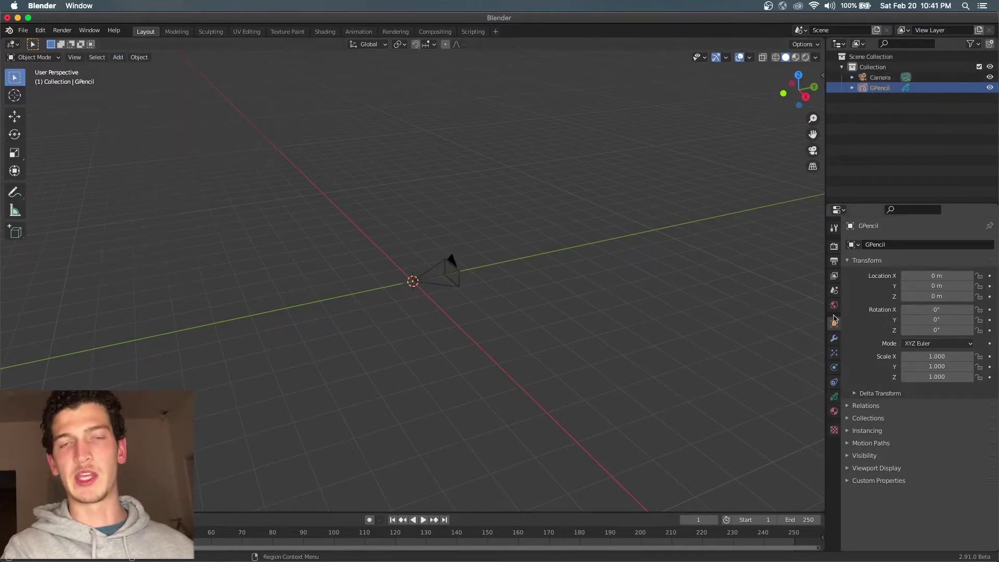
Move the Grease Pencil object to 5 m along Y
{"action": "left_click", "coordinate": [930, 281]}
{"action": "type", "text": "5"}
{"action": "key", "text": "Return"}
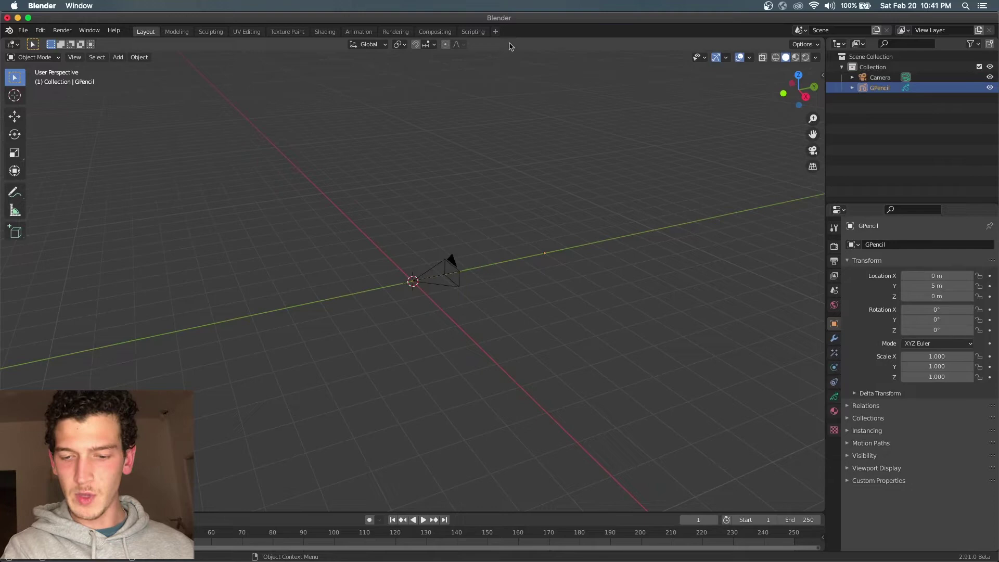
{"action": "left_click", "coordinate": [495, 33]}
{"action": "mouse_move", "coordinate": [488, 61]}
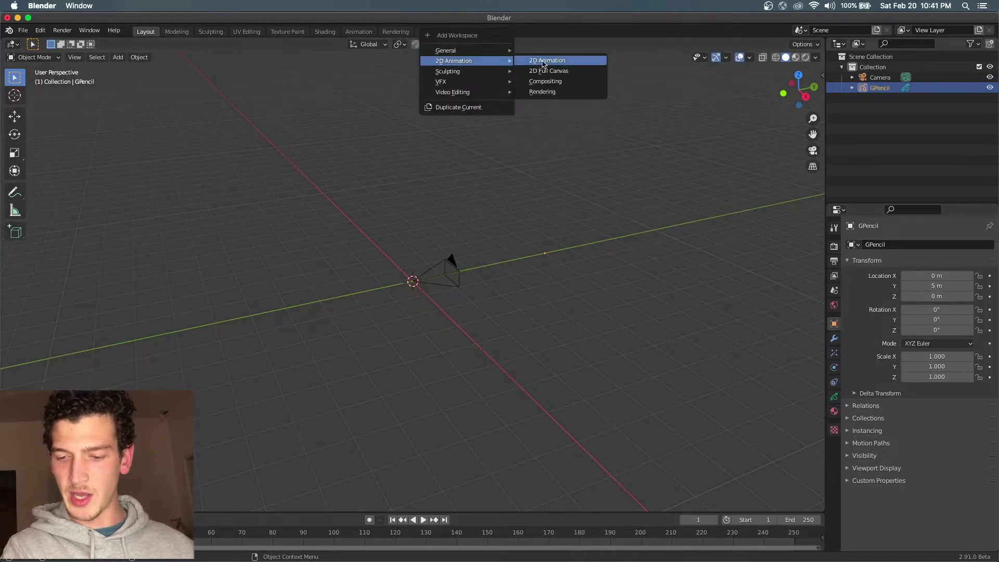
Add a 2D Animation workspace and look through the camera
{"action": "left_click", "coordinate": [544, 62]}
{"action": "key", "text": "KP_0"}
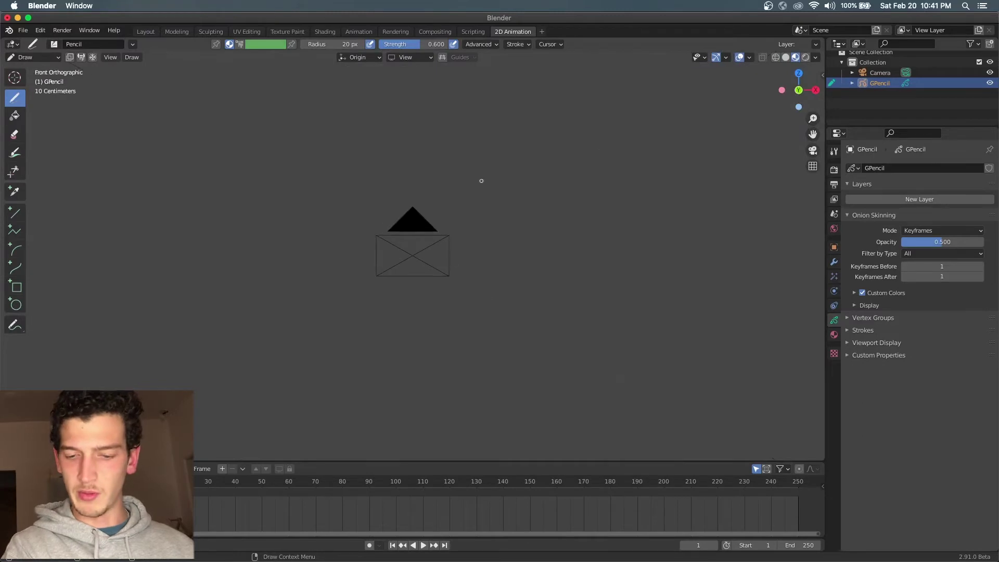
{"action": "key", "text": "KP_0"}
{"action": "key", "text": "KP_0"}
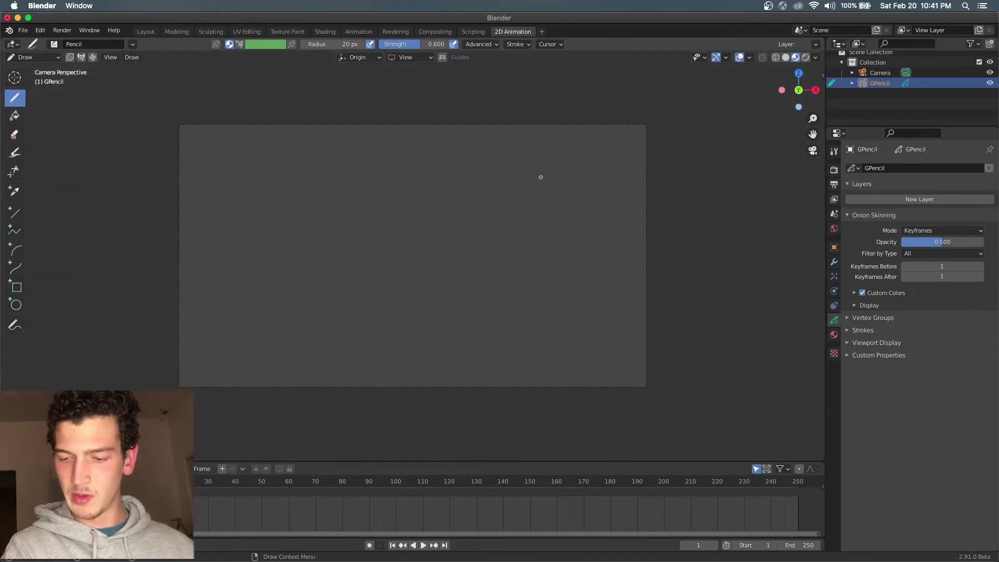
{"action": "key", "text": "KP_0"}
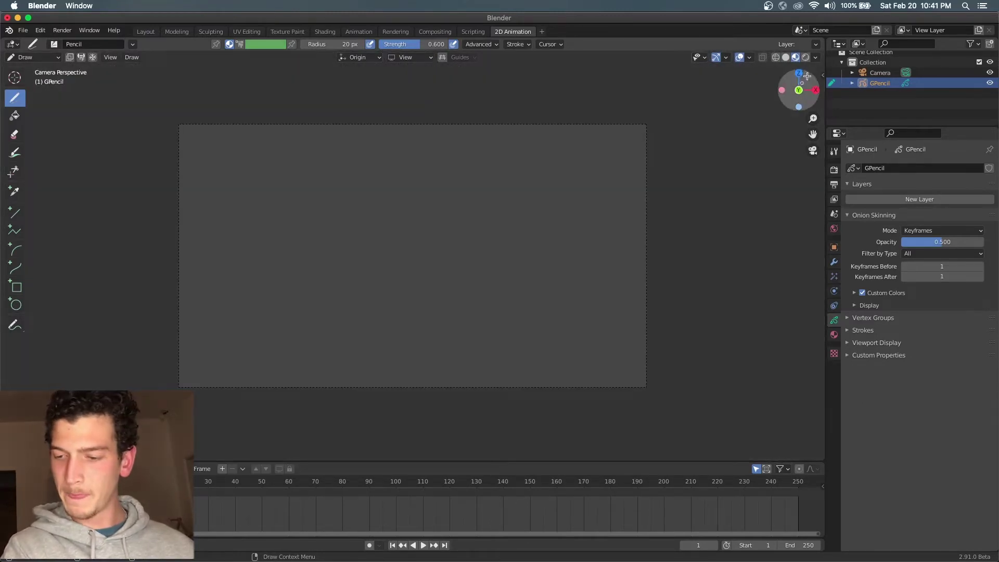
Switch shading to show the white canvas and raise brush strength to 1.000
{"action": "left_click", "coordinate": [786, 60]}
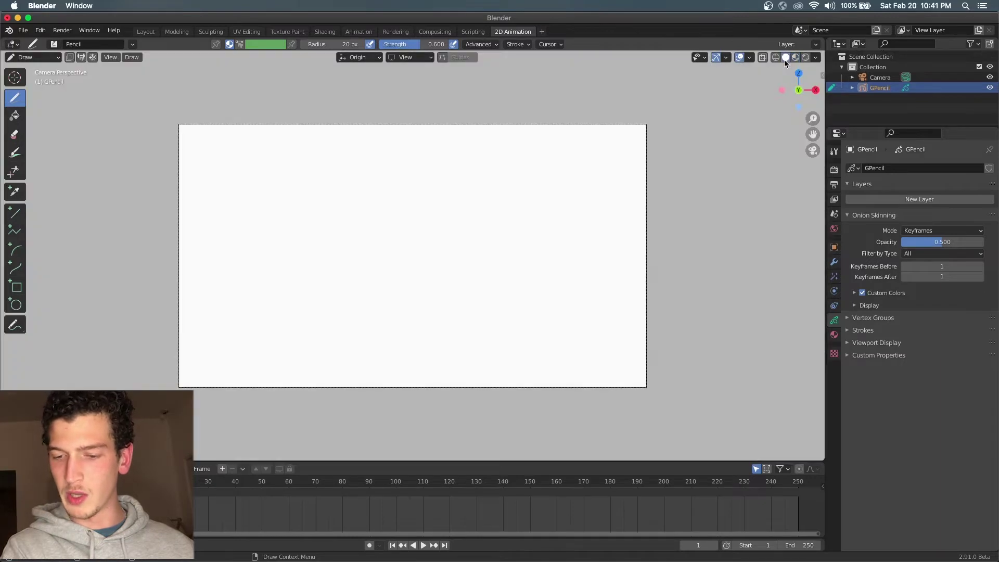
{"action": "scroll", "coordinate": [648, 160], "scroll_direction": "up", "scroll_amount": 1}
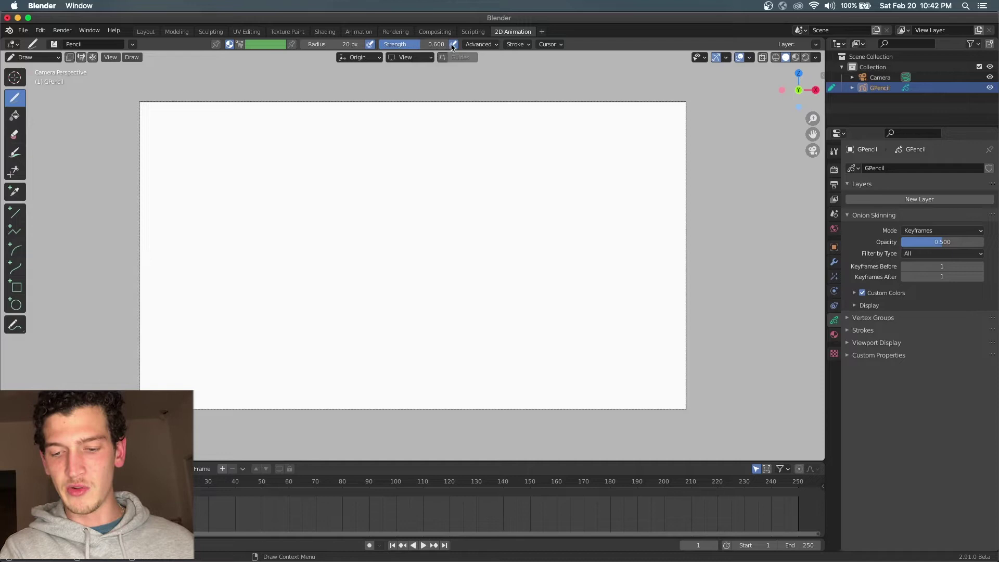
{"action": "left_click_drag", "start_coordinate": [439, 44], "coordinate": [469, 44]}
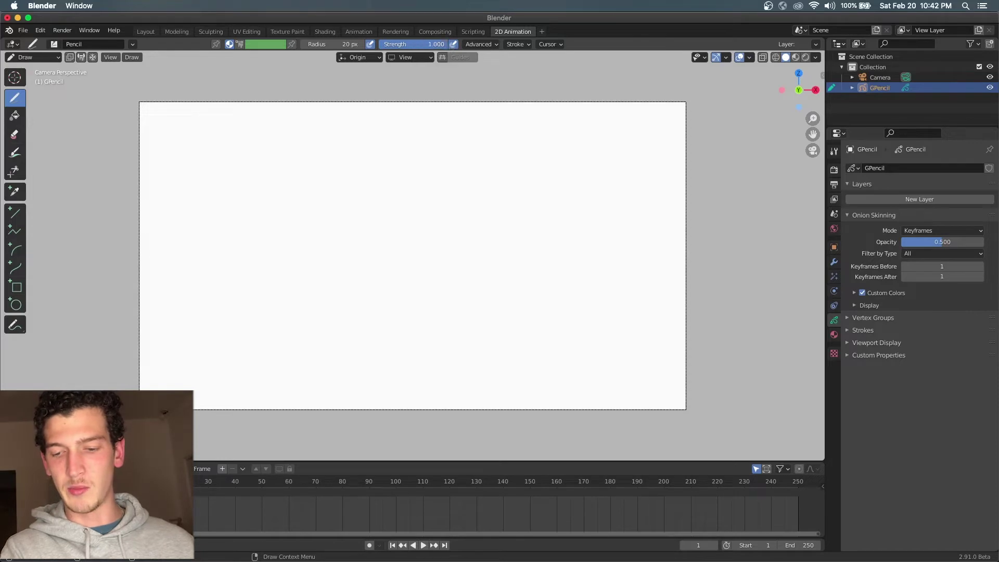
Add a drawing layer and rename it Color
{"action": "left_click", "coordinate": [868, 201]}
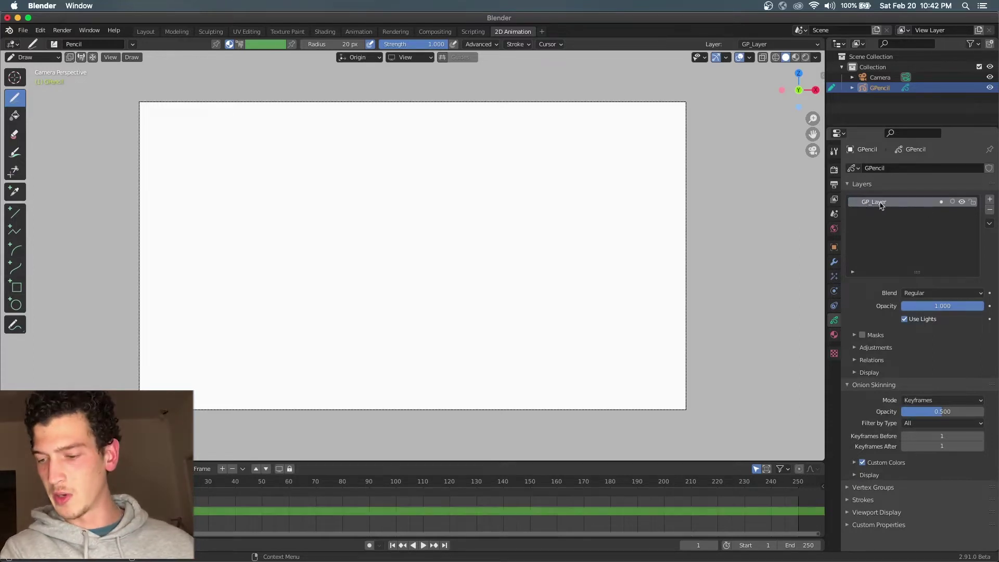
{"action": "double_click", "coordinate": [880, 203]}
{"action": "type", "text": "Color"}
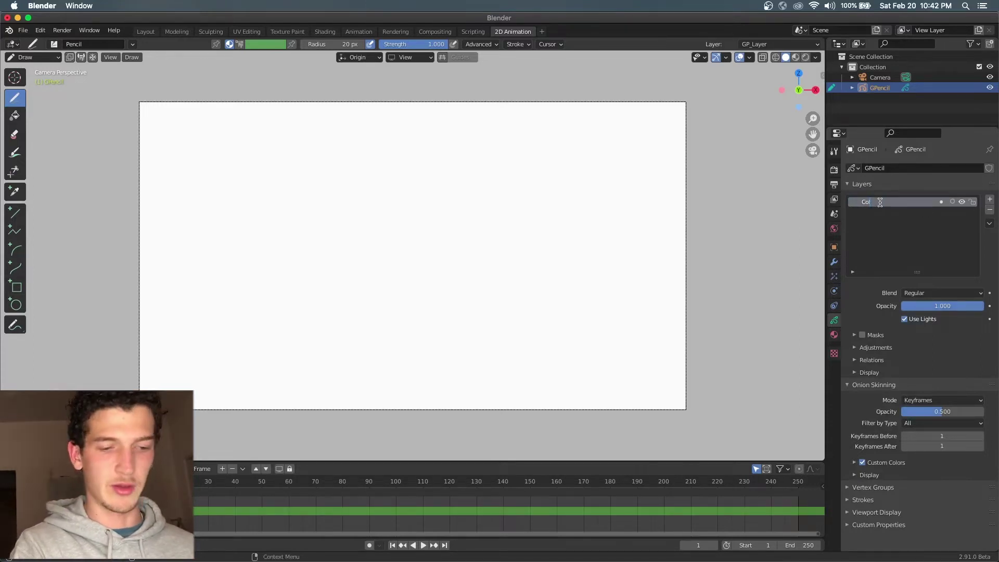
{"action": "key", "text": "Return"}
Add a second drawing layer named Outline
{"action": "left_click", "coordinate": [989, 199]}
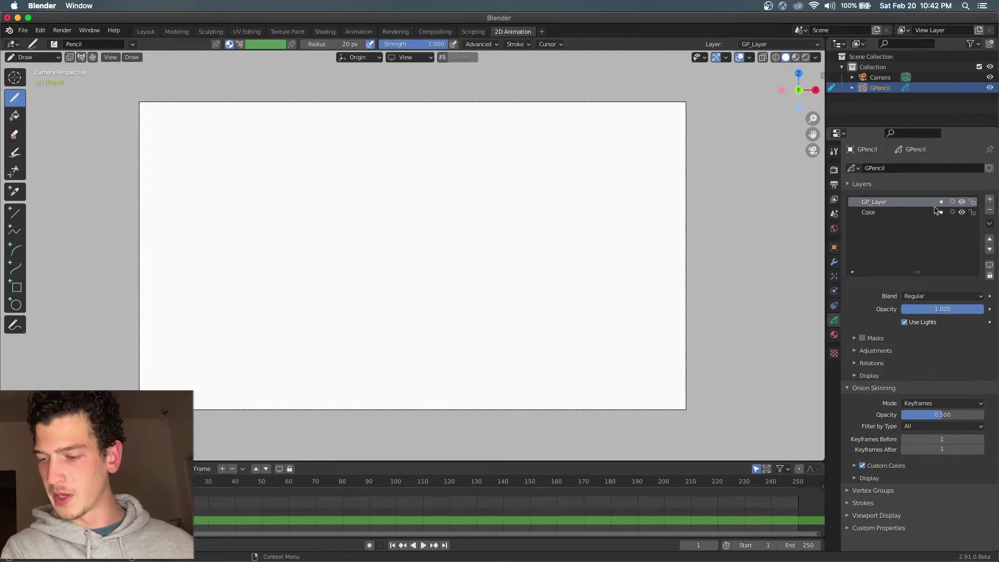
{"action": "double_click", "coordinate": [879, 203]}
{"action": "type", "text": "Out"}
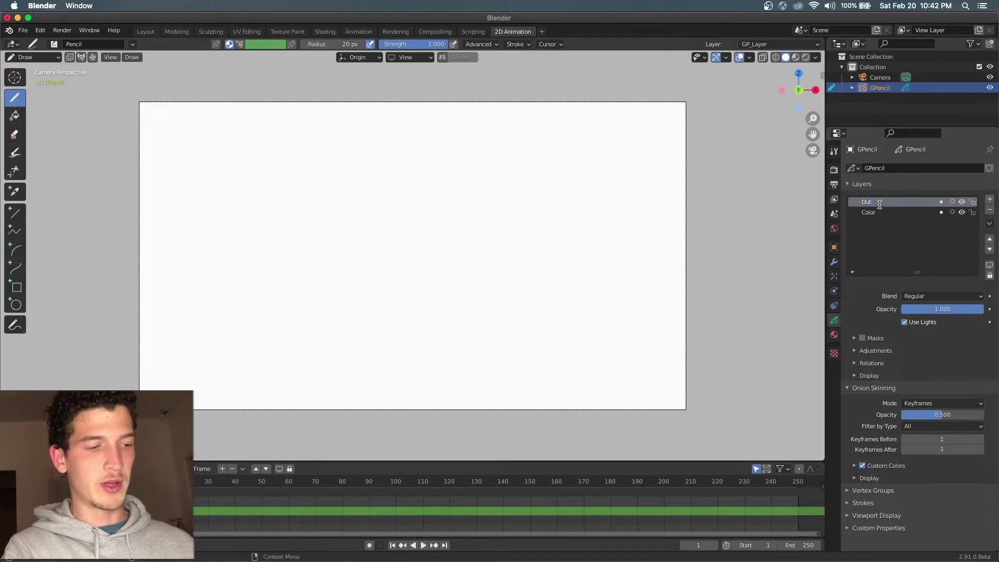
{"action": "type", "text": "line"}
{"action": "key", "text": "Return"}
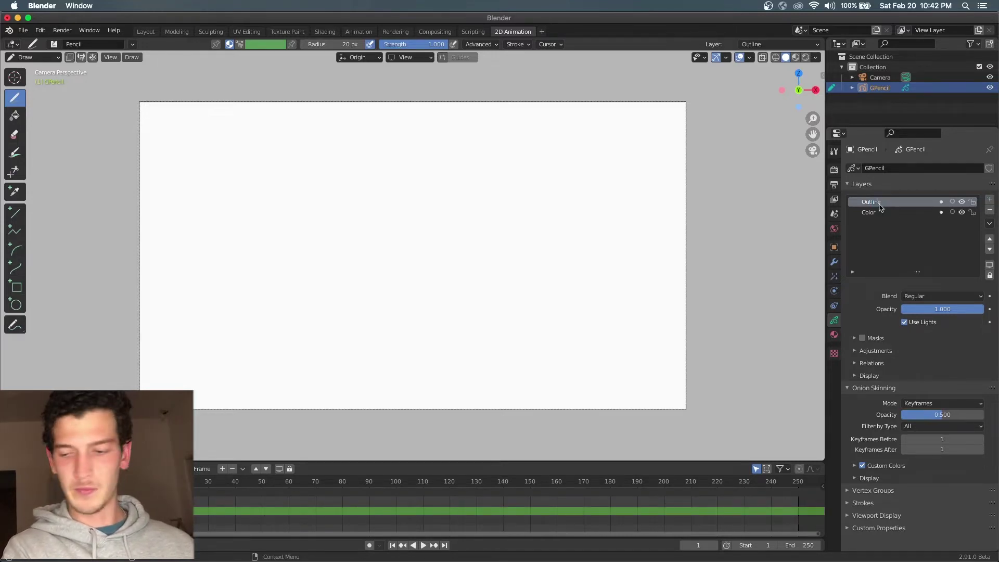
Create a new Grease Pencil material named Outline
{"action": "left_click", "coordinate": [834, 336]}
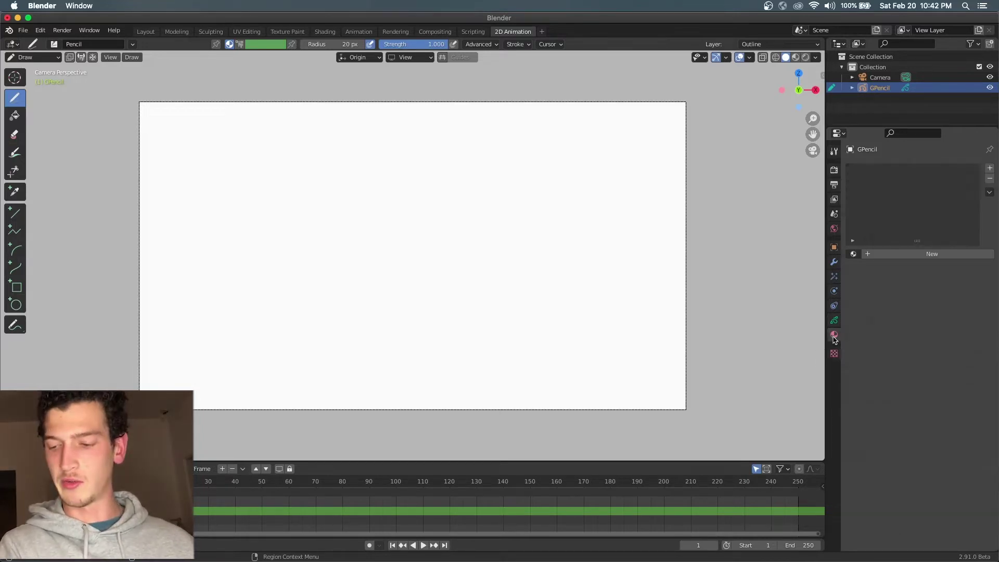
{"action": "left_click", "coordinate": [893, 253]}
{"action": "left_click", "coordinate": [889, 253]}
{"action": "key", "text": "ctrl+a"}
{"action": "type", "text": "Outline"}
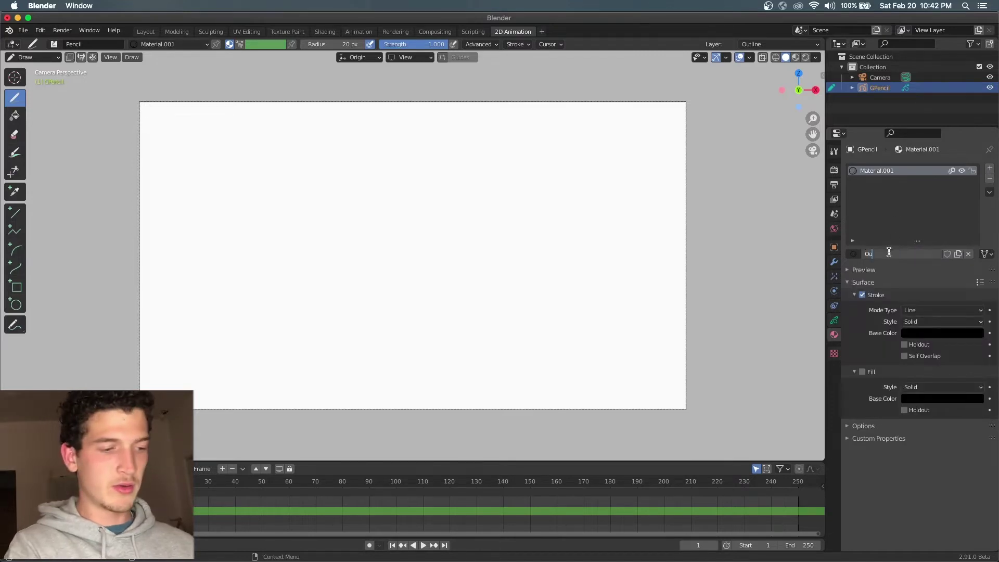
{"action": "key", "text": "Return"}
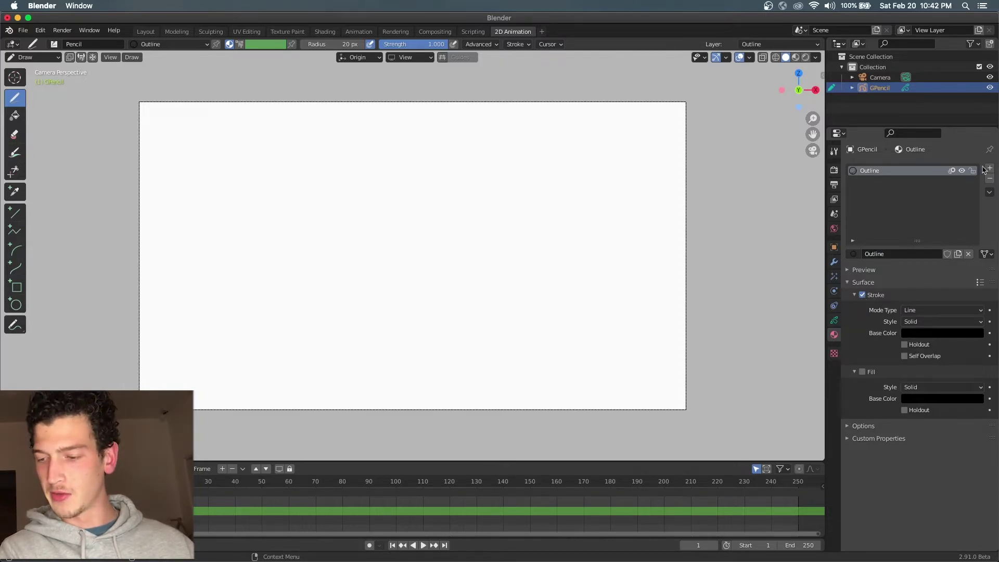
Add a fill-only Black Fill material, then make Outline the active material
{"action": "left_click", "coordinate": [990, 169]}
{"action": "left_click", "coordinate": [887, 254]}
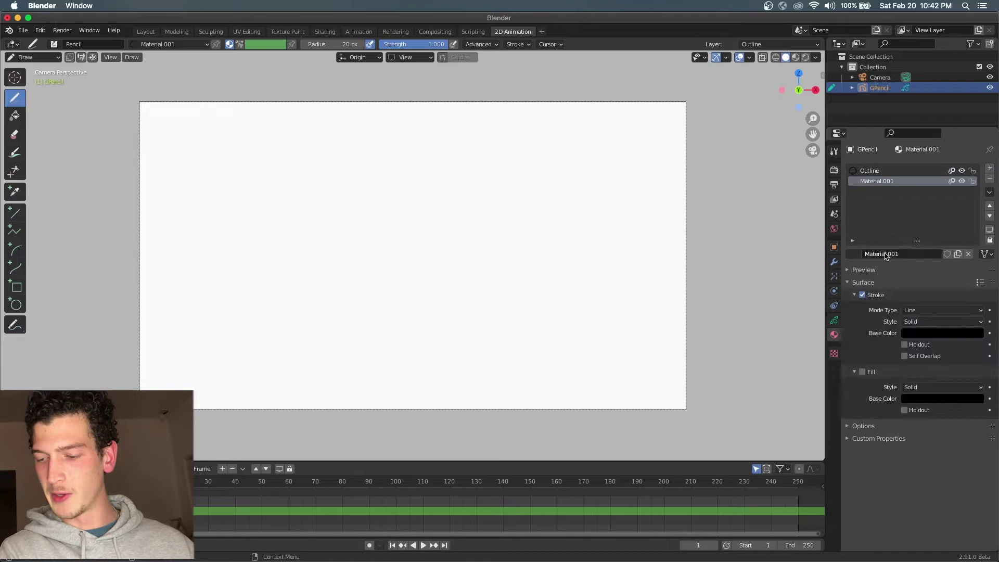
{"action": "left_click", "coordinate": [863, 295]}
{"action": "left_click", "coordinate": [862, 295]}
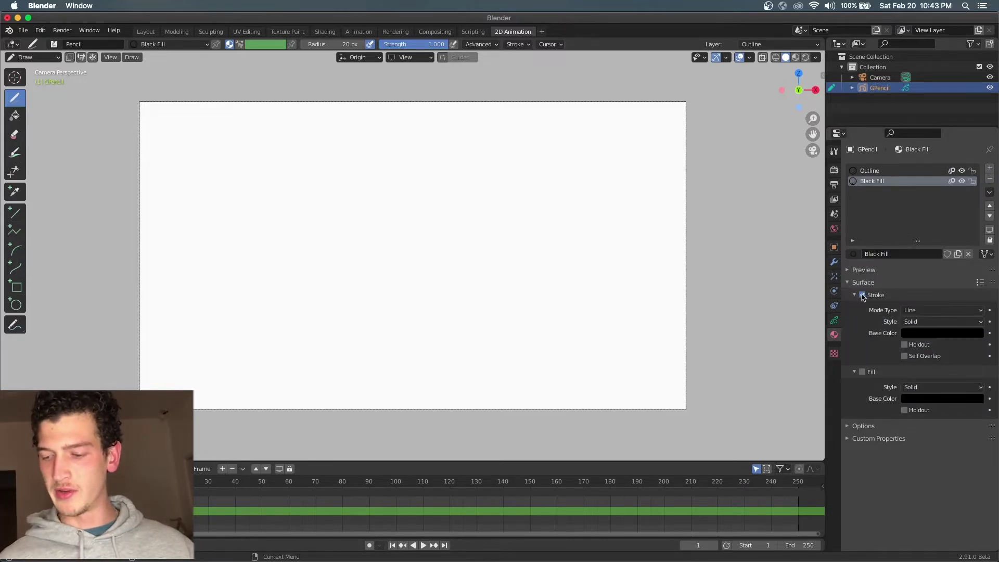
{"action": "left_click", "coordinate": [862, 295]}
{"action": "left_click", "coordinate": [862, 372]}
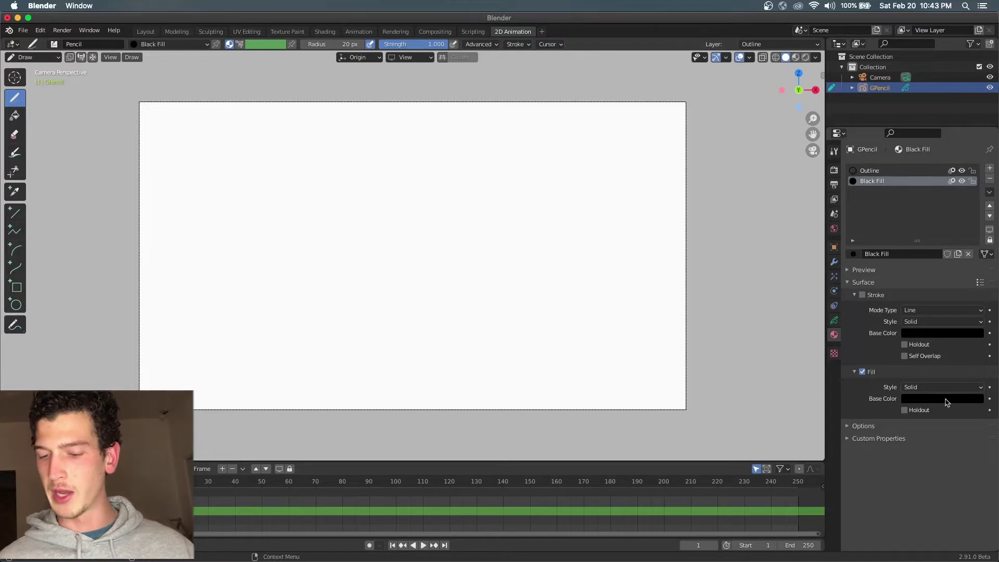
{"action": "left_click", "coordinate": [869, 171]}
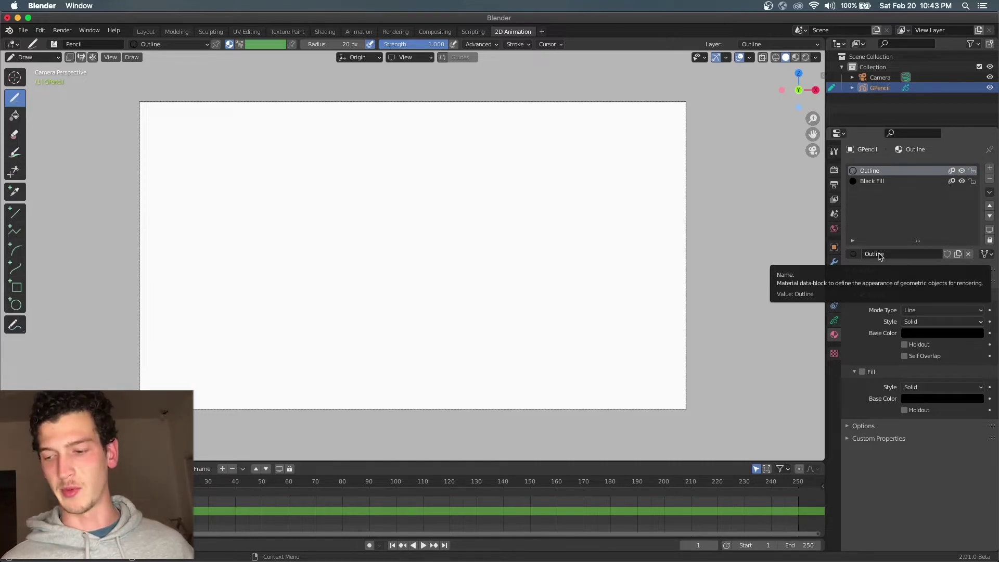
Create a fill-only Skin material with a pale warm skin-tone fill colour
{"action": "left_click", "coordinate": [989, 168]}
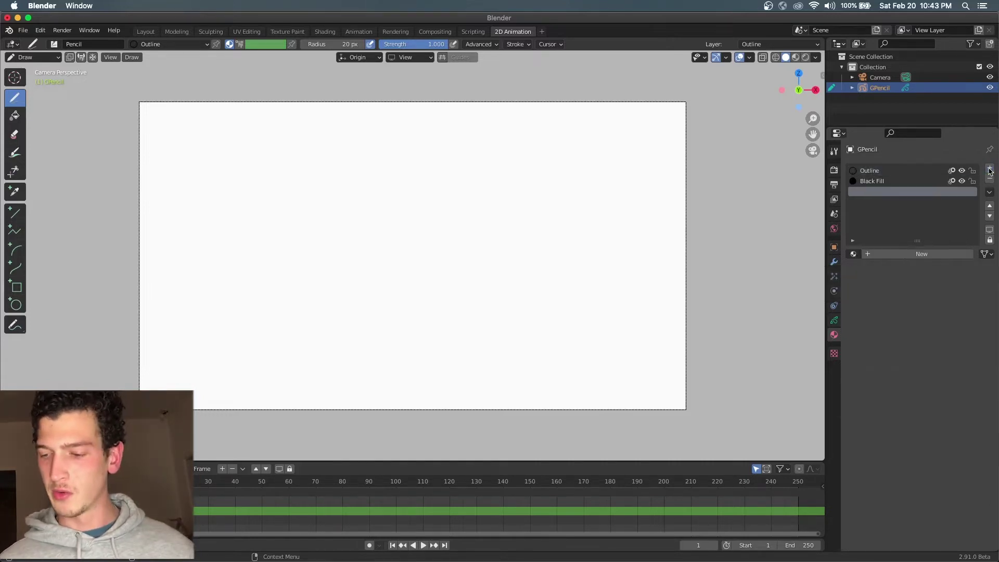
{"action": "left_click", "coordinate": [887, 254]}
{"action": "left_click", "coordinate": [892, 253]}
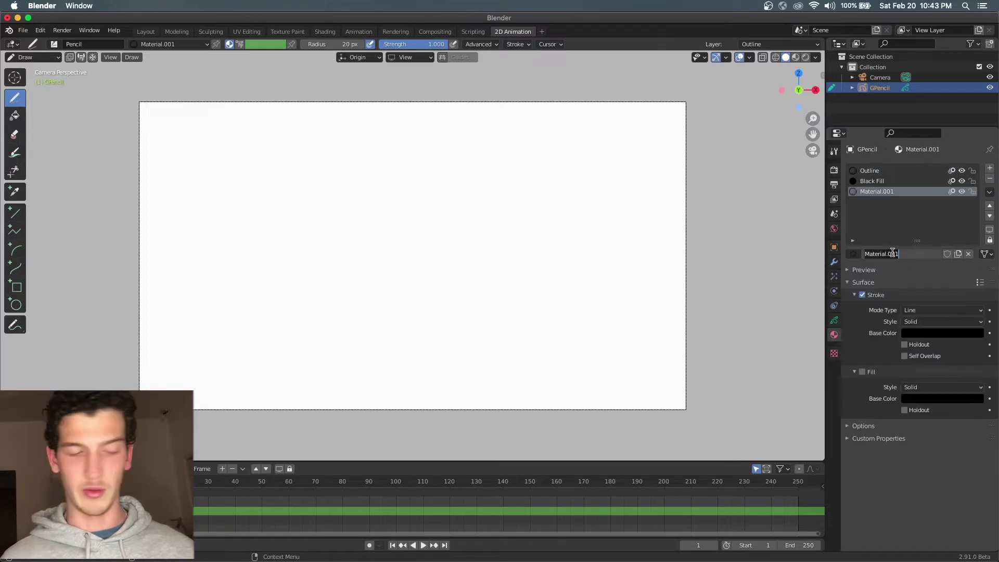
{"action": "type", "text": "Skin"}
{"action": "key", "text": "Return"}
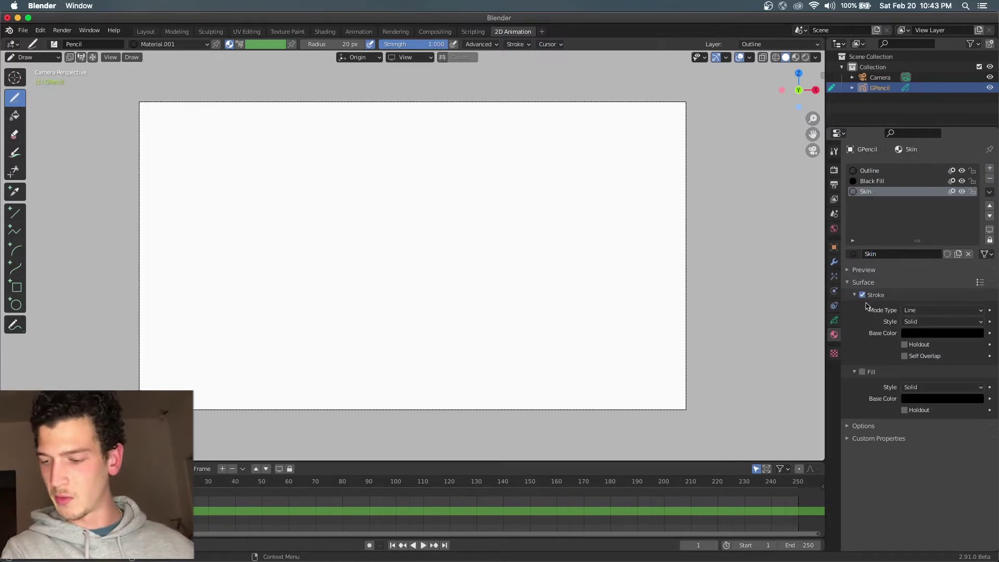
{"action": "left_click", "coordinate": [862, 295]}
{"action": "left_click", "coordinate": [862, 372]}
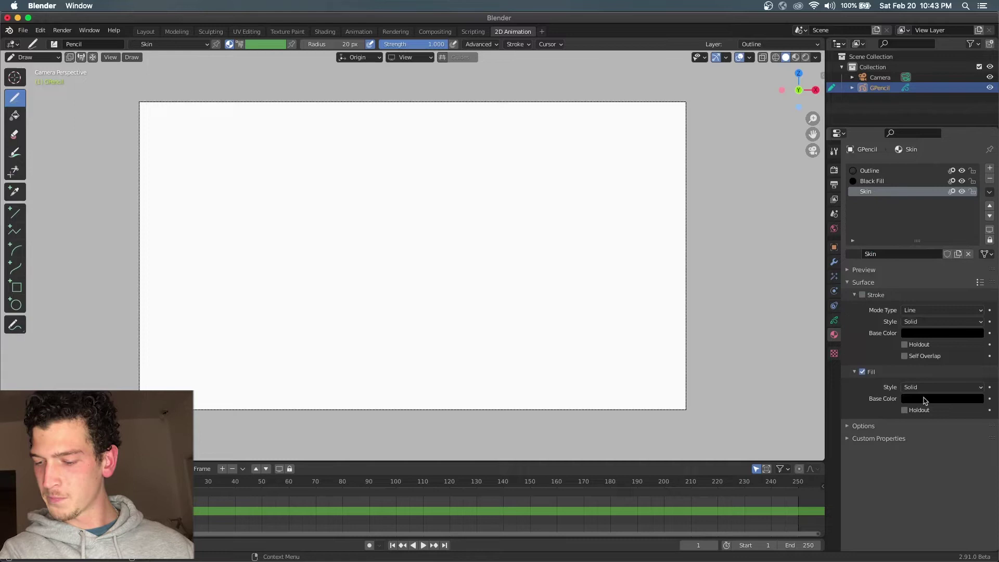
{"action": "left_click", "coordinate": [926, 399]}
{"action": "mouse_move", "coordinate": [976, 278]}
{"action": "left_mouse_down"}
{"action": "mouse_move", "coordinate": [976, 256]}
{"action": "mouse_move", "coordinate": [976, 266]}
{"action": "left_mouse_up"}
{"action": "left_click", "coordinate": [927, 290]}
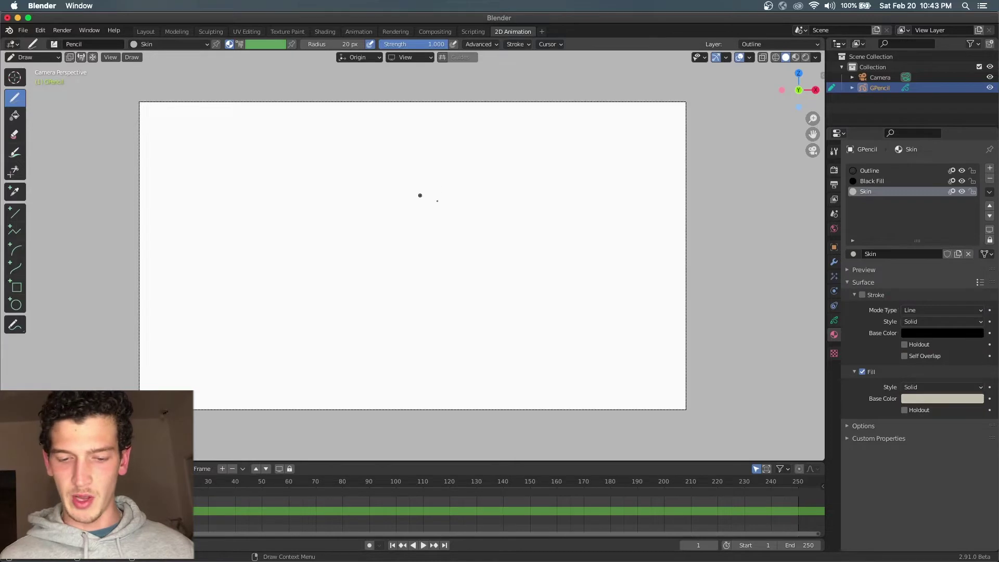
Draw a round skin-coloured shape near the canvas centre and fine-tune its shade
{"action": "mouse_move", "coordinate": [401, 182]}
{"action": "left_mouse_down"}
{"action": "mouse_move", "coordinate": [423, 240]}
{"action": "mouse_move", "coordinate": [441, 210]}
{"action": "mouse_move", "coordinate": [426, 180]}
{"action": "left_mouse_up"}
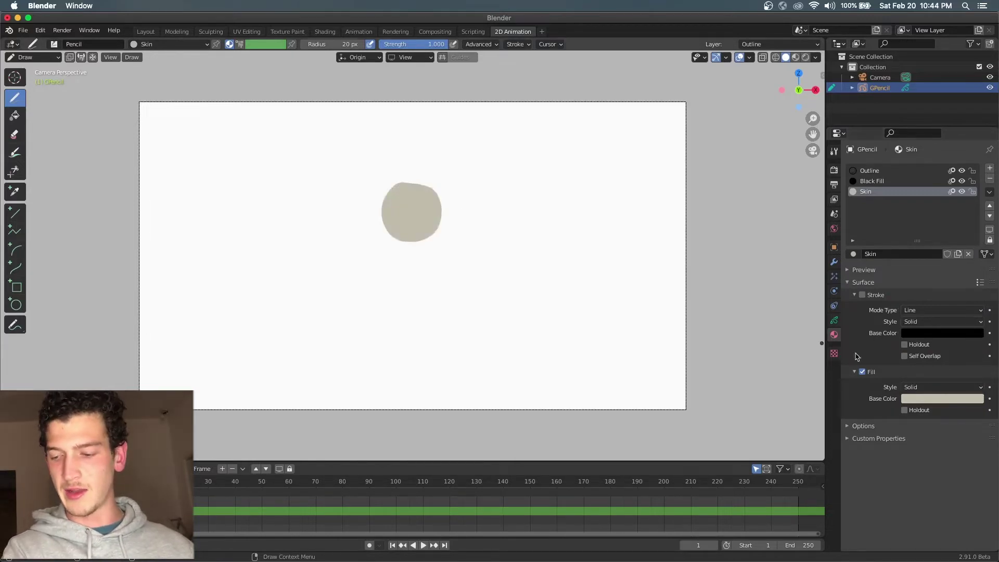
{"action": "left_click", "coordinate": [918, 403]}
{"action": "left_click_drag", "start_coordinate": [976, 281], "coordinate": [929, 292]}
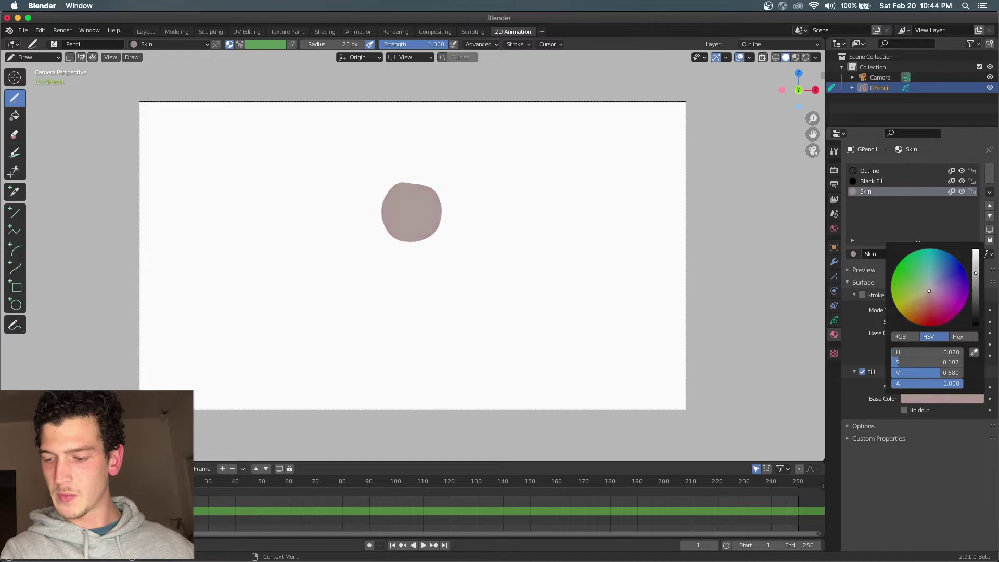
Switch the brush to Vertex Color, paint a pale yellow blob, then pick cyan
{"action": "left_click", "coordinate": [834, 151]}
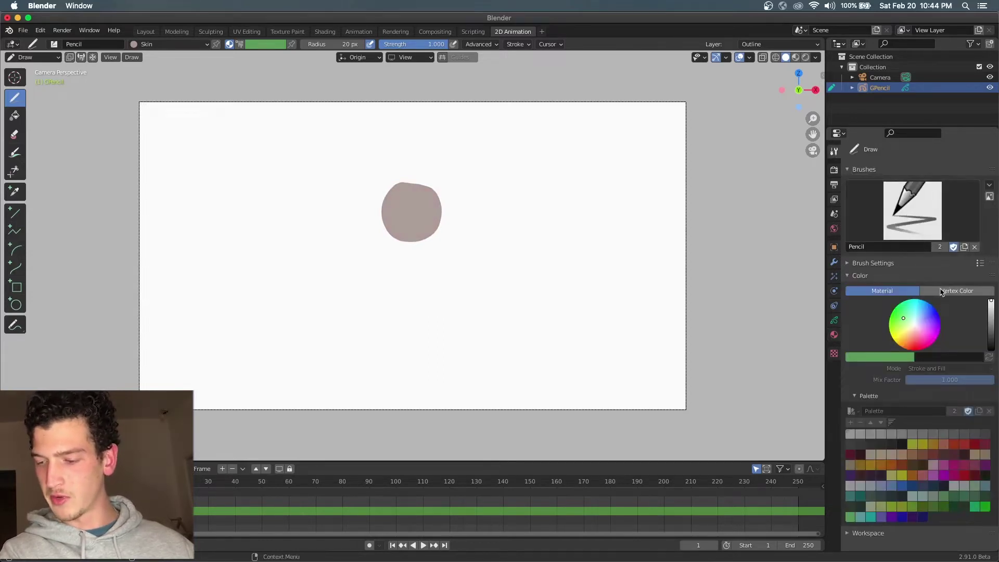
{"action": "left_click", "coordinate": [942, 291]}
{"action": "left_click", "coordinate": [906, 328]}
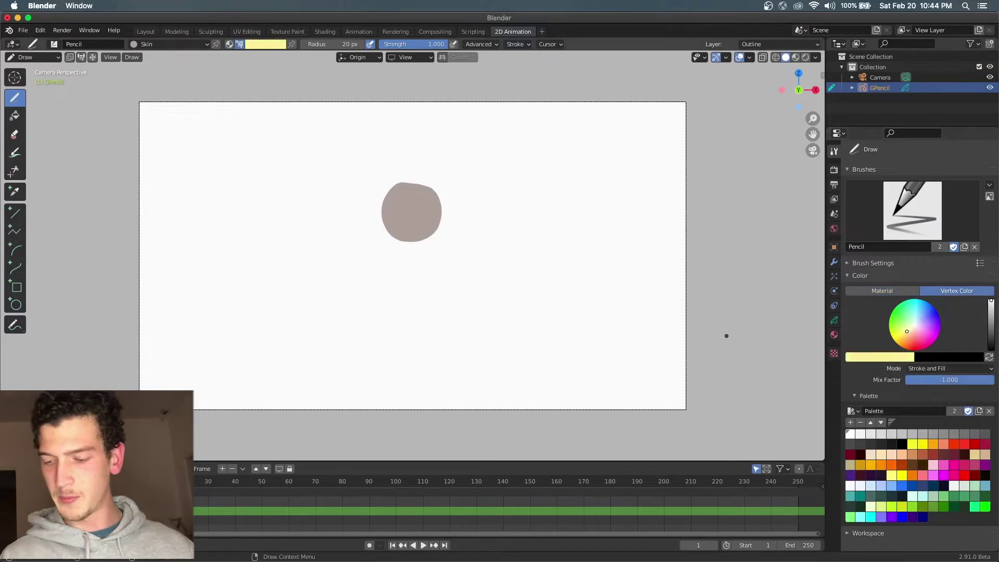
{"action": "mouse_move", "coordinate": [553, 213]}
{"action": "left_mouse_down"}
{"action": "mouse_move", "coordinate": [563, 264]}
{"action": "mouse_move", "coordinate": [598, 237]}
{"action": "mouse_move", "coordinate": [566, 208]}
{"action": "left_mouse_up"}
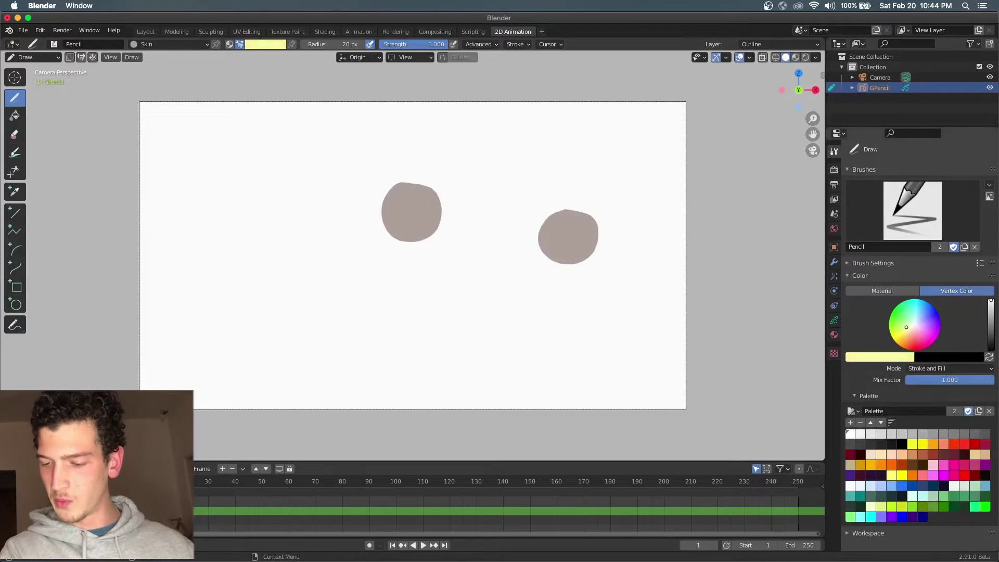
{"action": "mouse_move", "coordinate": [908, 333]}
{"action": "left_mouse_down"}
{"action": "mouse_move", "coordinate": [909, 314]}
{"action": "mouse_move", "coordinate": [918, 317]}
{"action": "left_mouse_up"}
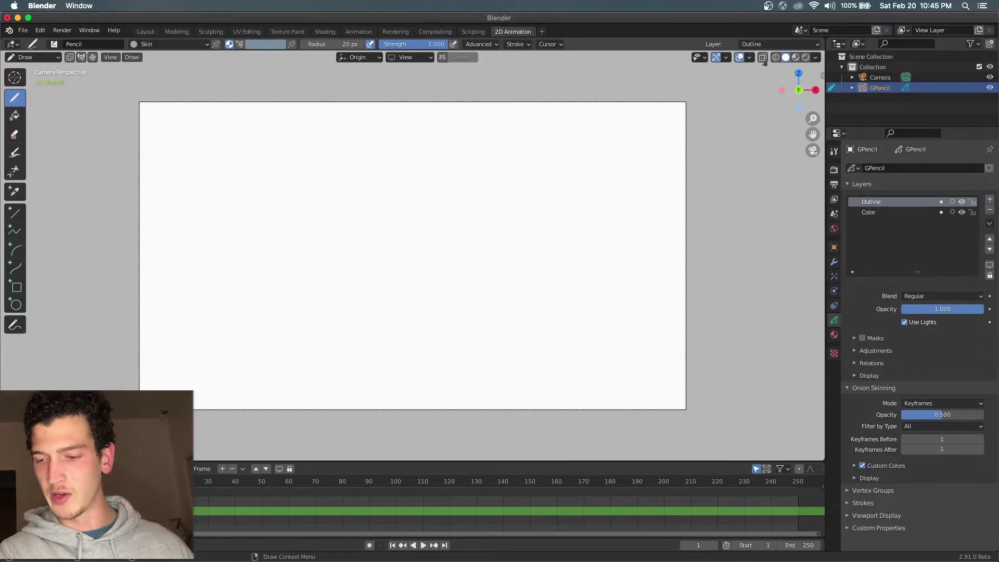
Lower the viewport background colour's value to about 0.897 for a light grey
{"action": "left_click", "coordinate": [815, 57]}
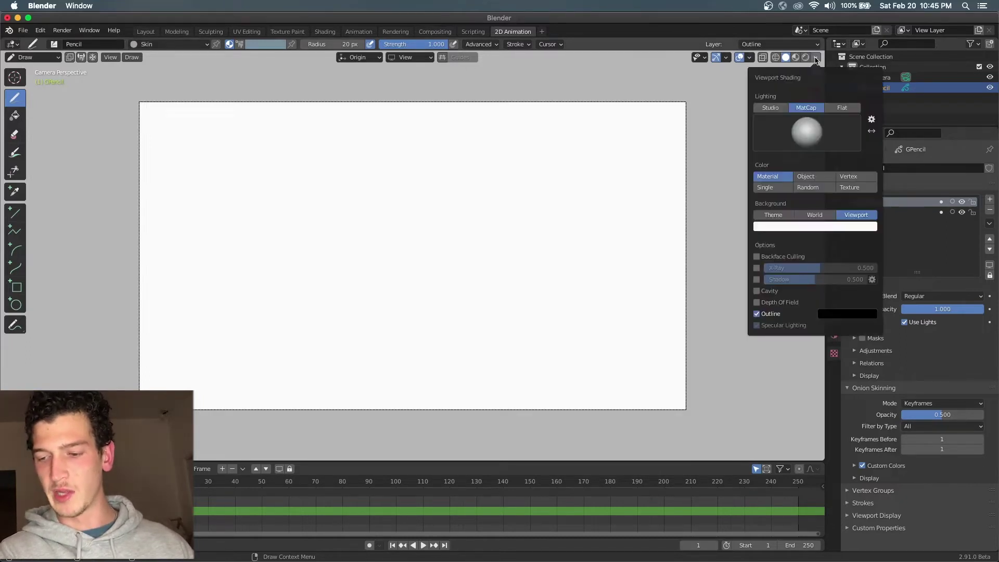
{"action": "left_click", "coordinate": [789, 227]}
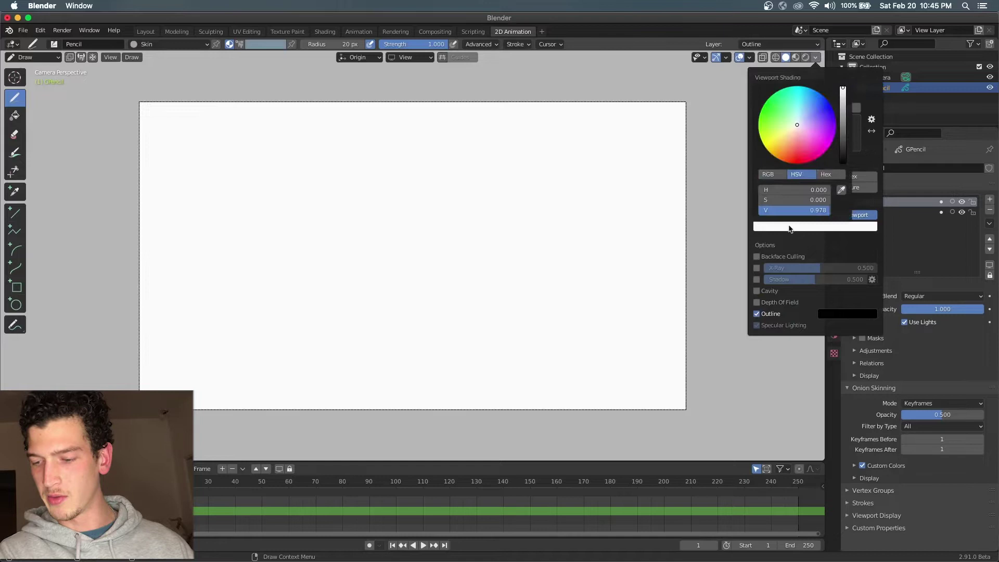
{"action": "left_click_drag", "start_coordinate": [847, 107], "coordinate": [843, 101]}
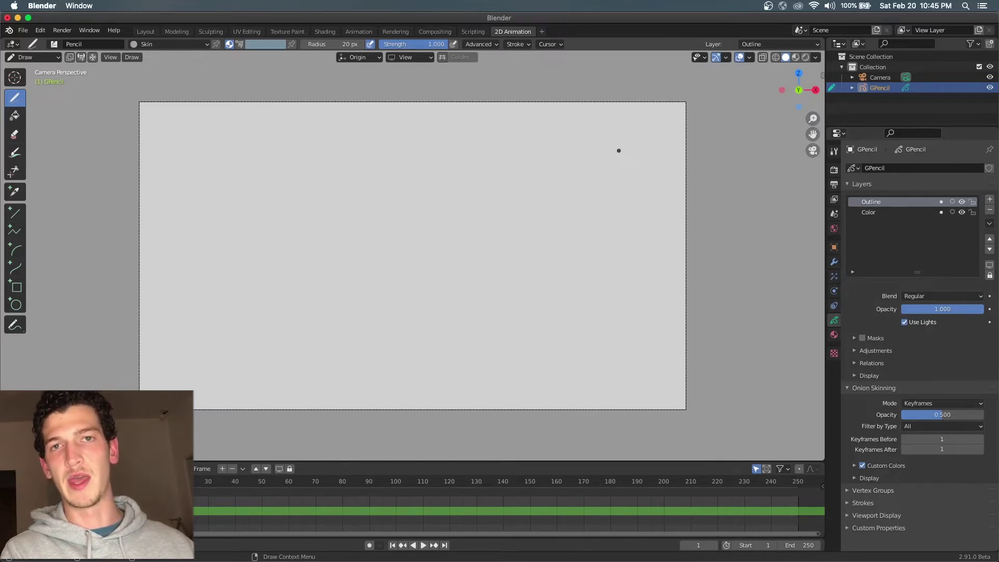
Download and import the texture brush pack from the brush options
{"action": "left_click", "coordinate": [834, 152]}
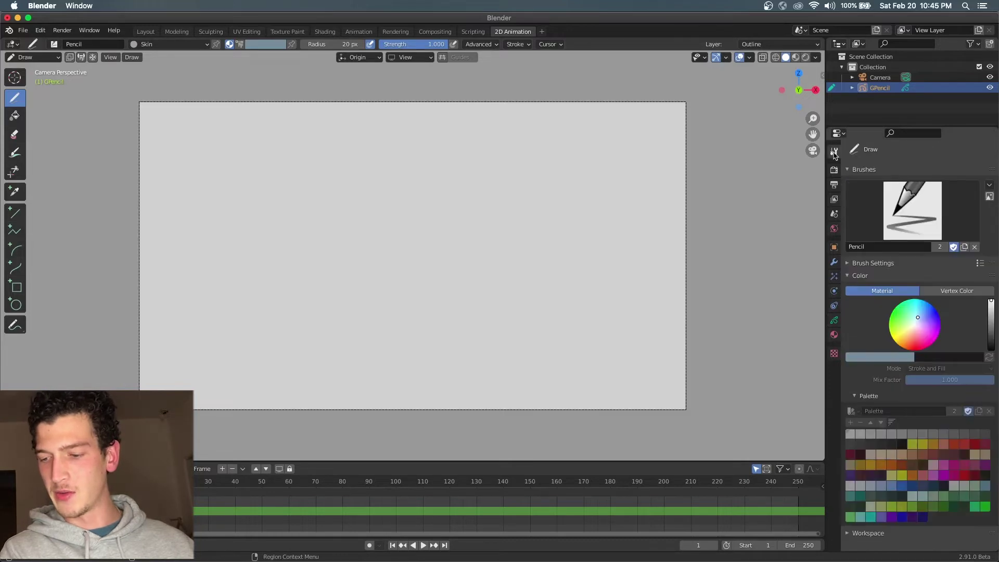
{"action": "left_click", "coordinate": [921, 218]}
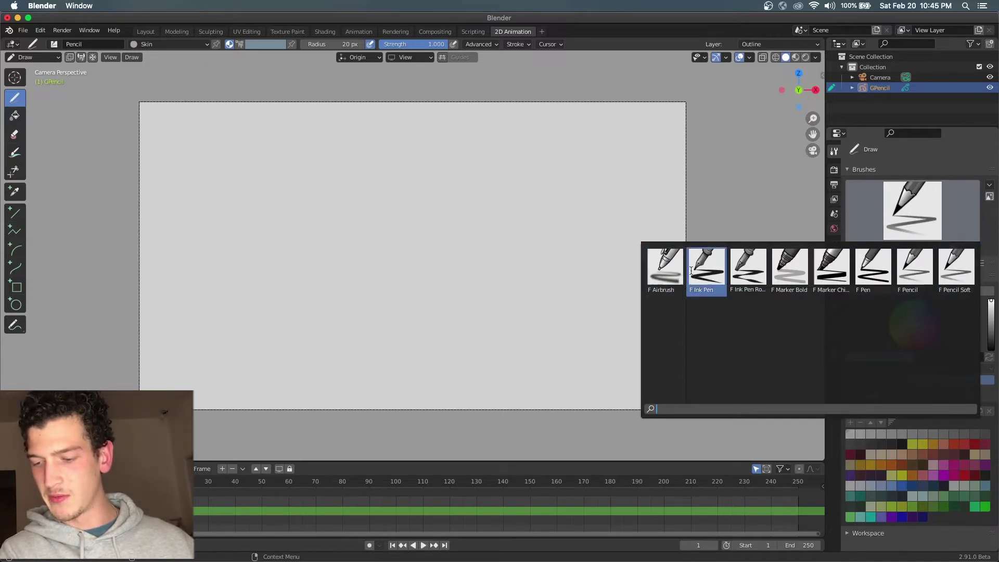
{"action": "left_click", "coordinate": [990, 186]}
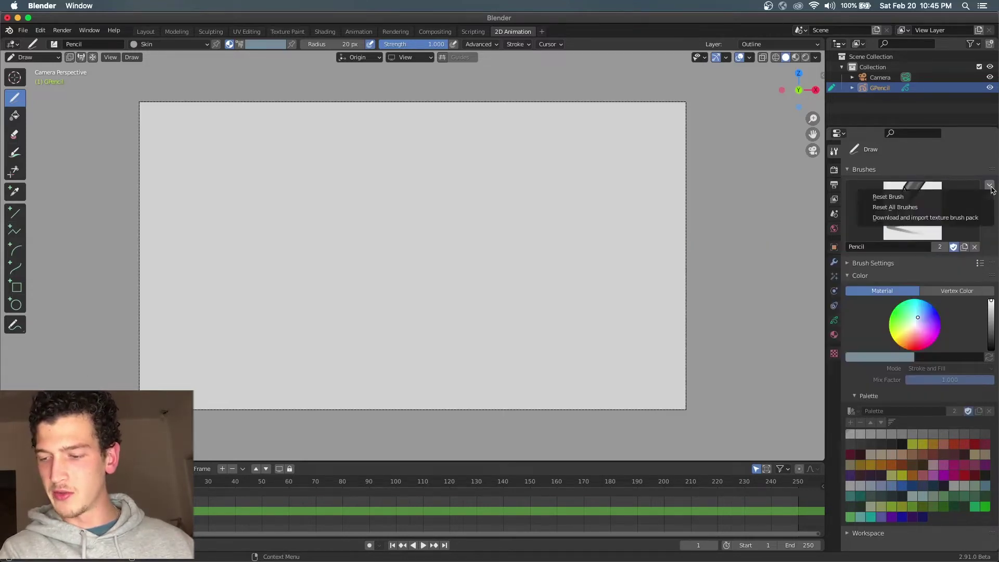
{"action": "left_click", "coordinate": [947, 218]}
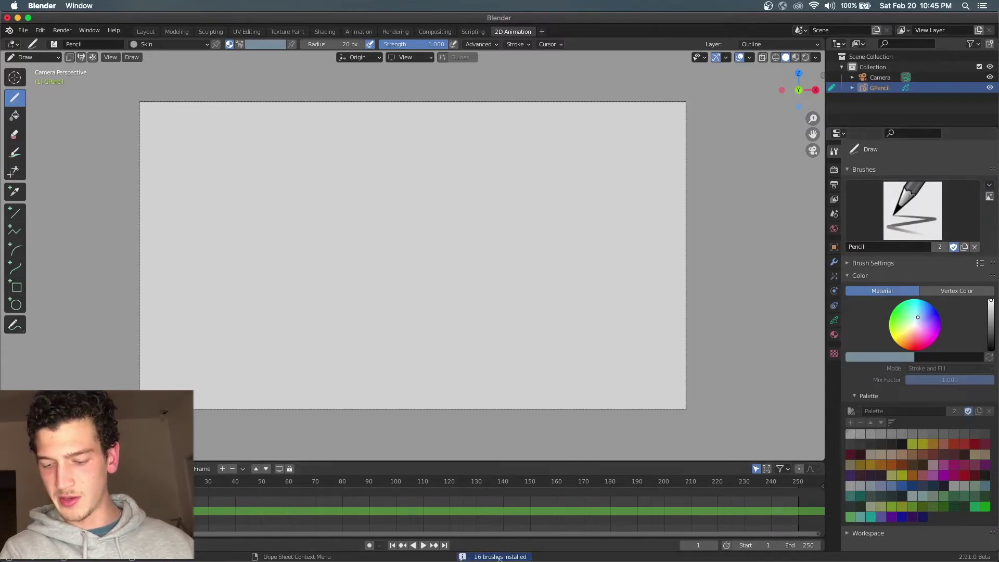
{"action": "left_click", "coordinate": [930, 197]}
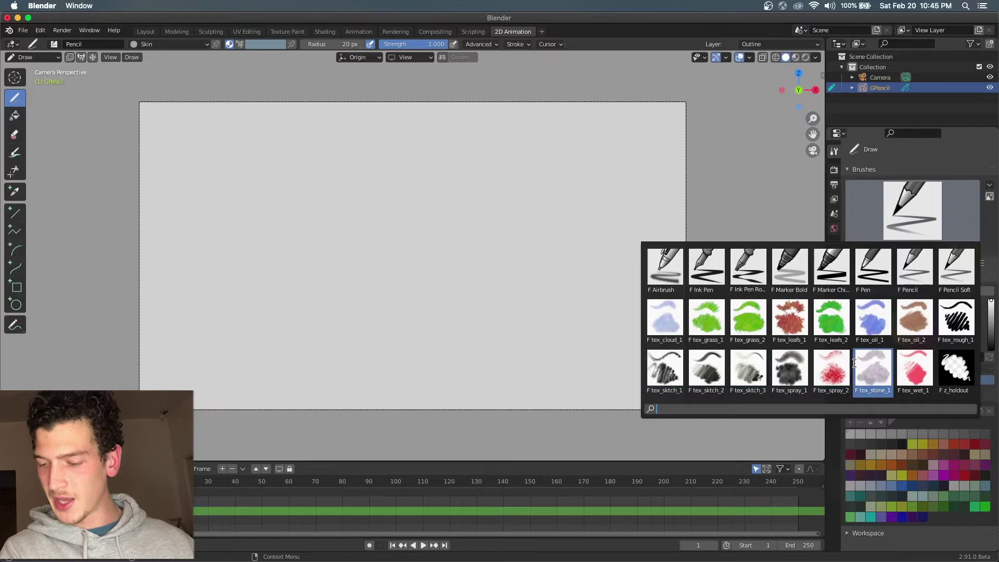
Paint test strokes with the tex_leafs_1 brush and preview them in Rendered shading
{"action": "left_click", "coordinate": [786, 320]}
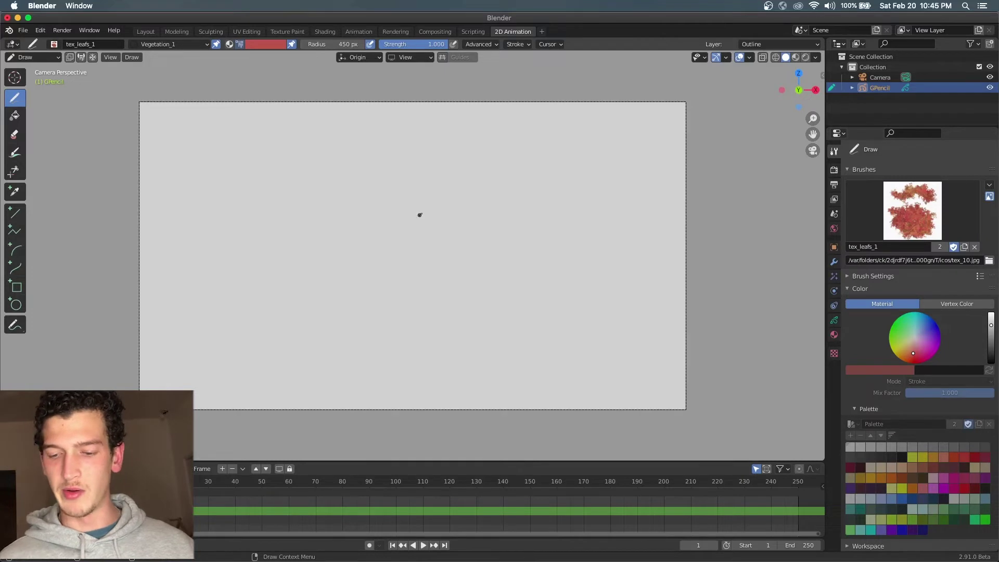
{"action": "mouse_move", "coordinate": [419, 214]}
{"action": "left_mouse_down"}
{"action": "mouse_move", "coordinate": [452, 224]}
{"action": "mouse_move", "coordinate": [469, 204]}
{"action": "mouse_move", "coordinate": [491, 249]}
{"action": "mouse_move", "coordinate": [524, 210]}
{"action": "left_mouse_up"}
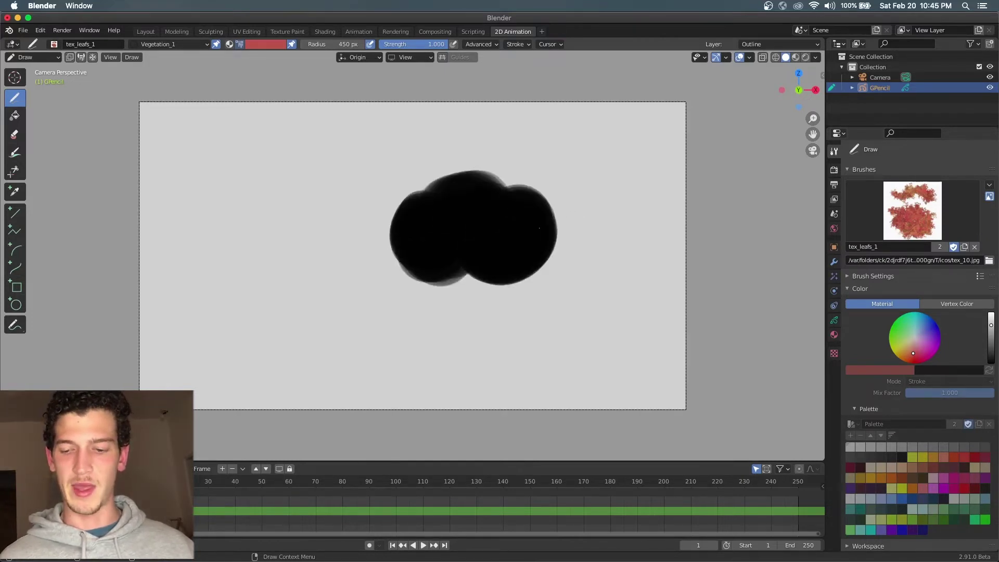
{"action": "left_click", "coordinate": [805, 57]}
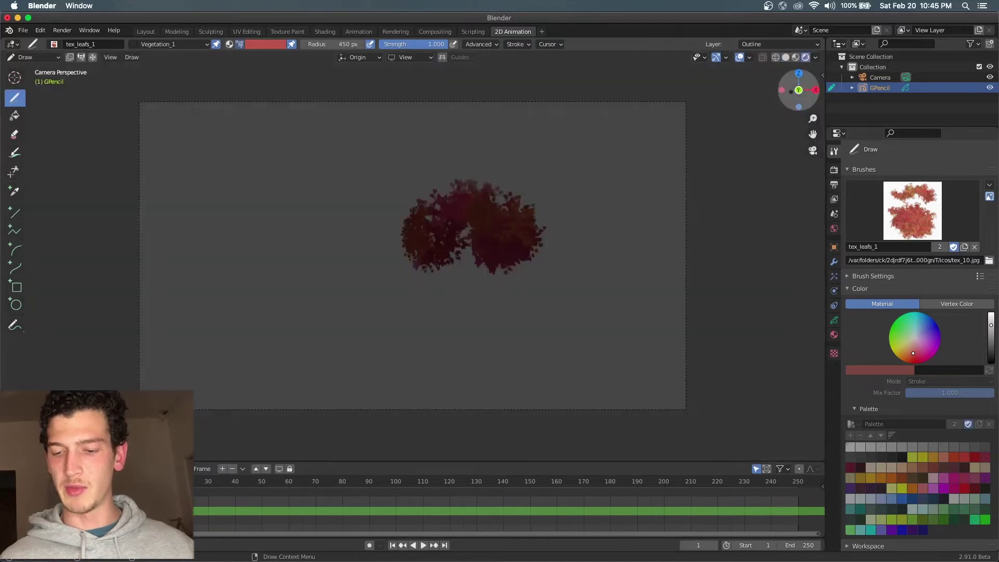
{"action": "mouse_move", "coordinate": [373, 222]}
{"action": "left_mouse_down"}
{"action": "mouse_move", "coordinate": [315, 299]}
{"action": "mouse_move", "coordinate": [302, 234]}
{"action": "mouse_move", "coordinate": [265, 218]}
{"action": "mouse_move", "coordinate": [249, 275]}
{"action": "mouse_move", "coordinate": [261, 339]}
{"action": "left_mouse_up"}
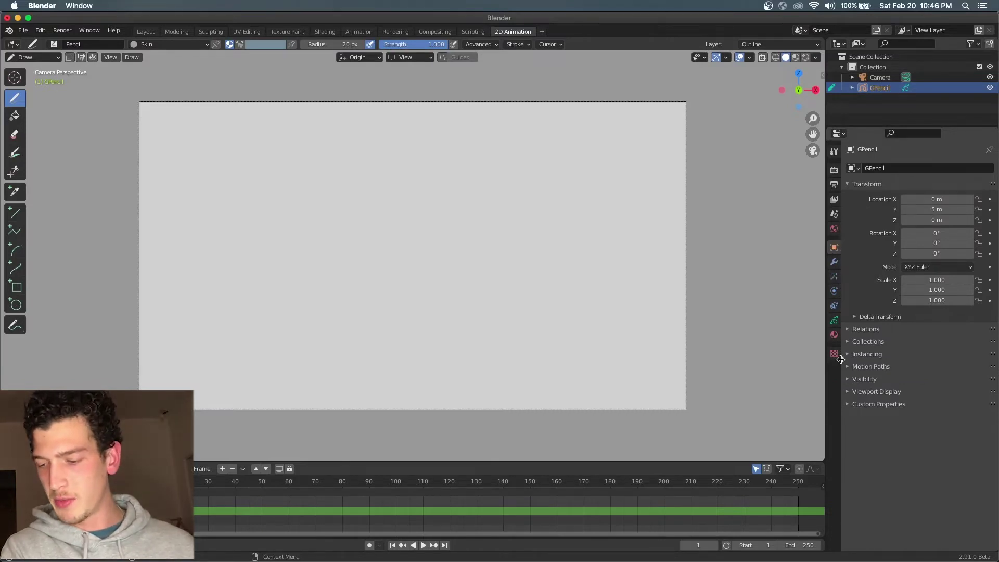
{"action": "left_click", "coordinate": [853, 380]}
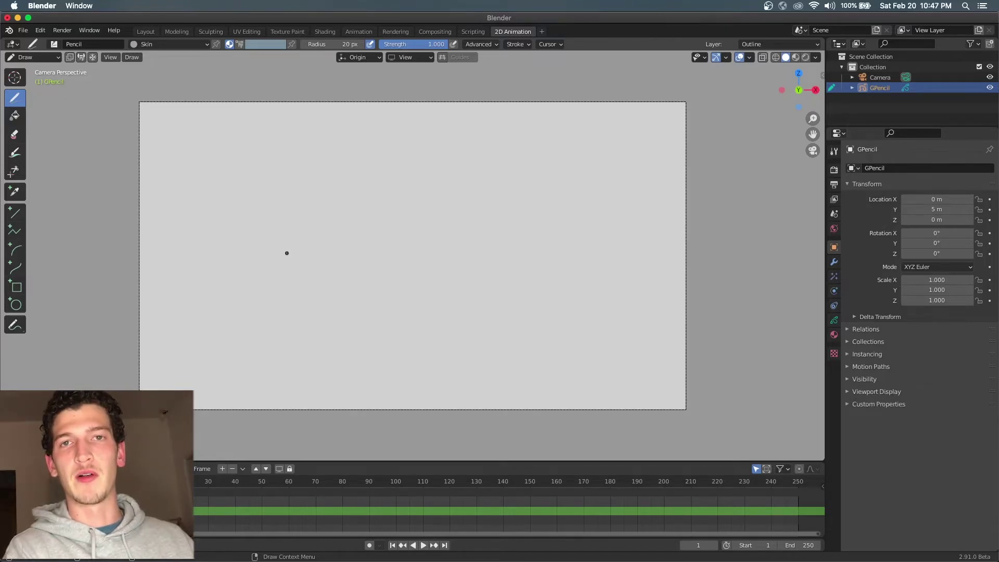
Start a Save As from the File menu, then cancel the dialog without saving
{"action": "left_click", "coordinate": [23, 30]}
{"action": "left_click", "coordinate": [45, 109]}
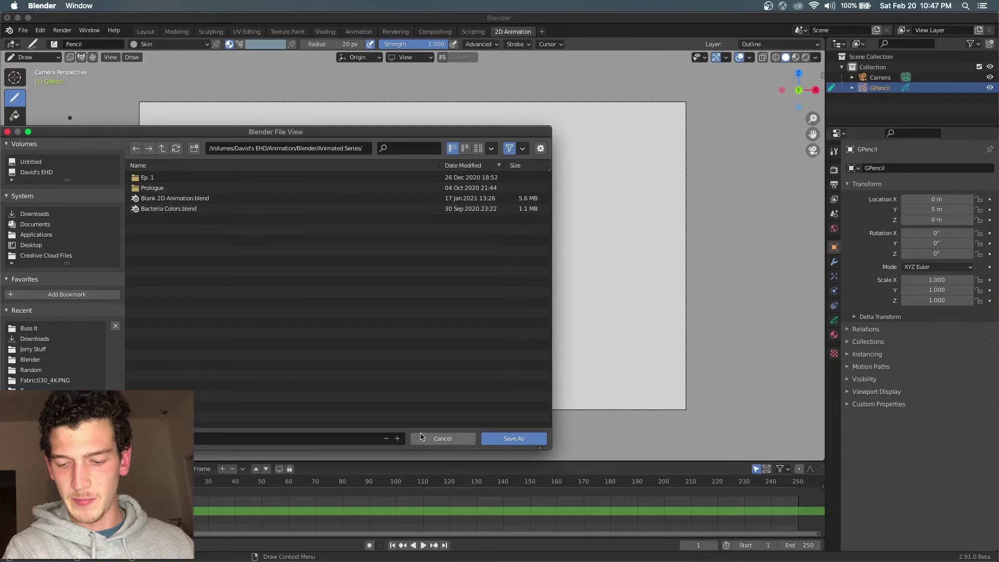
{"action": "left_click", "coordinate": [442, 439]}
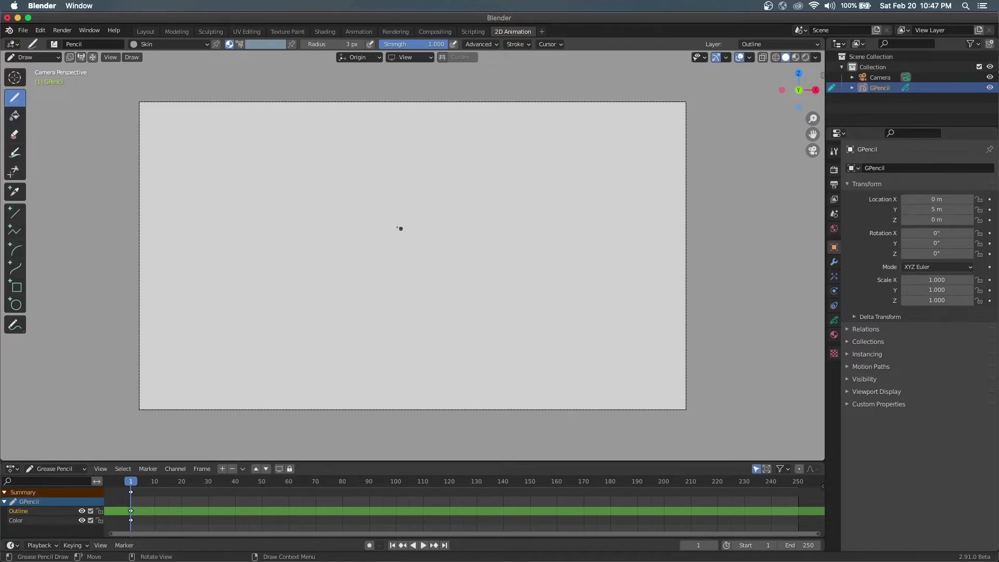
Sketch the cartoon face's head, hair and ears on the Outline layer
{"action": "mouse_move", "coordinate": [383, 205]}
{"action": "left_mouse_down"}
{"action": "mouse_move", "coordinate": [394, 272]}
{"action": "mouse_move", "coordinate": [427, 247]}
{"action": "mouse_move", "coordinate": [418, 211]}
{"action": "mouse_move", "coordinate": [406, 269]}
{"action": "mouse_move", "coordinate": [373, 230]}
{"action": "mouse_move", "coordinate": [389, 241]}
{"action": "mouse_move", "coordinate": [387, 255]}
{"action": "mouse_move", "coordinate": [398, 262]}
{"action": "mouse_move", "coordinate": [388, 204]}
{"action": "left_mouse_up"}
{"action": "left_click", "coordinate": [834, 320]}
{"action": "left_click_drag", "start_coordinate": [403, 209], "coordinate": [418, 212]}
{"action": "left_click_drag", "start_coordinate": [429, 211], "coordinate": [428, 240]}
{"action": "left_click_drag", "start_coordinate": [359, 219], "coordinate": [358, 239]}
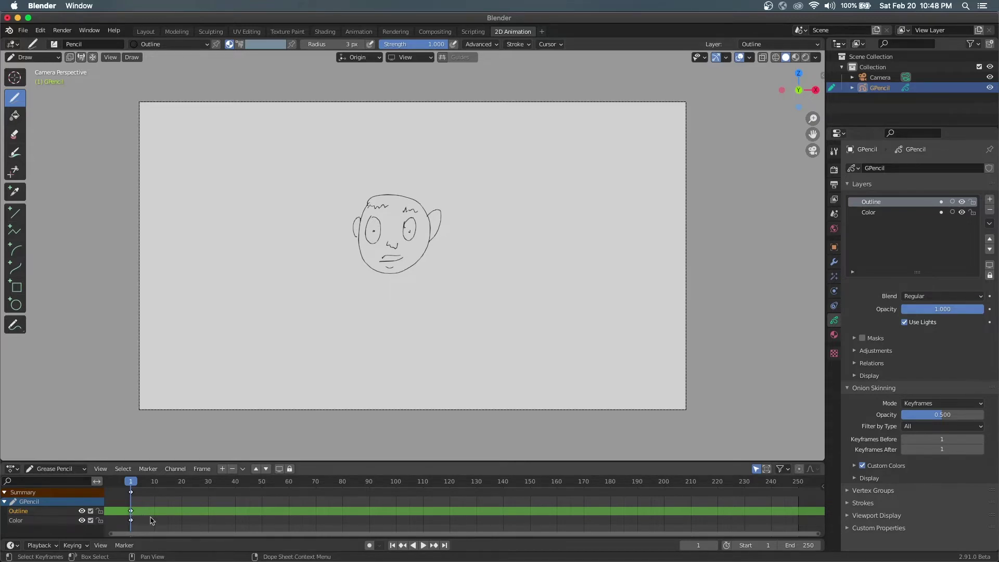
Delete the Color layer's keyframe in the Dope Sheet
{"action": "left_click", "coordinate": [151, 522]}
{"action": "right_click", "coordinate": [148, 524]}
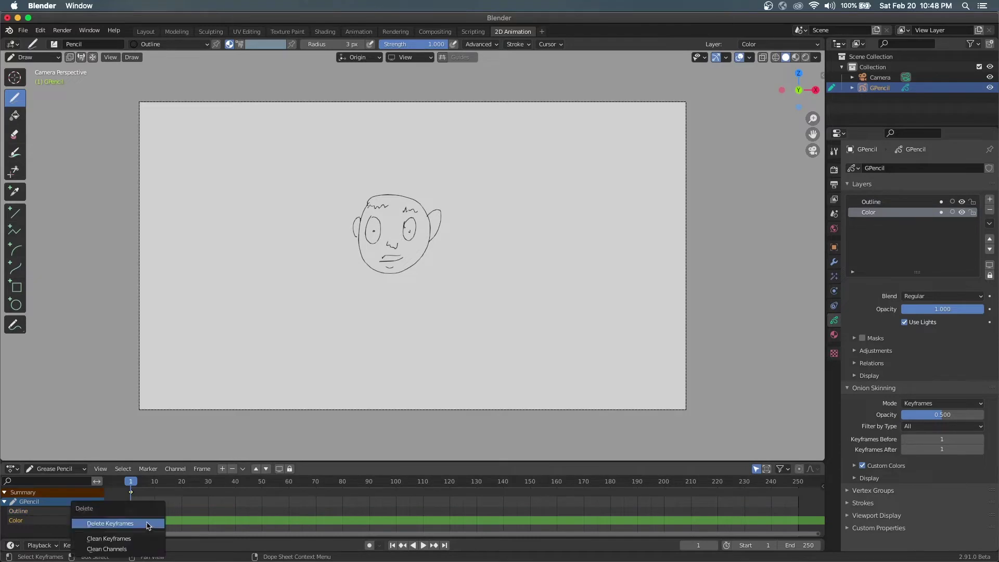
{"action": "left_click", "coordinate": [148, 522]}
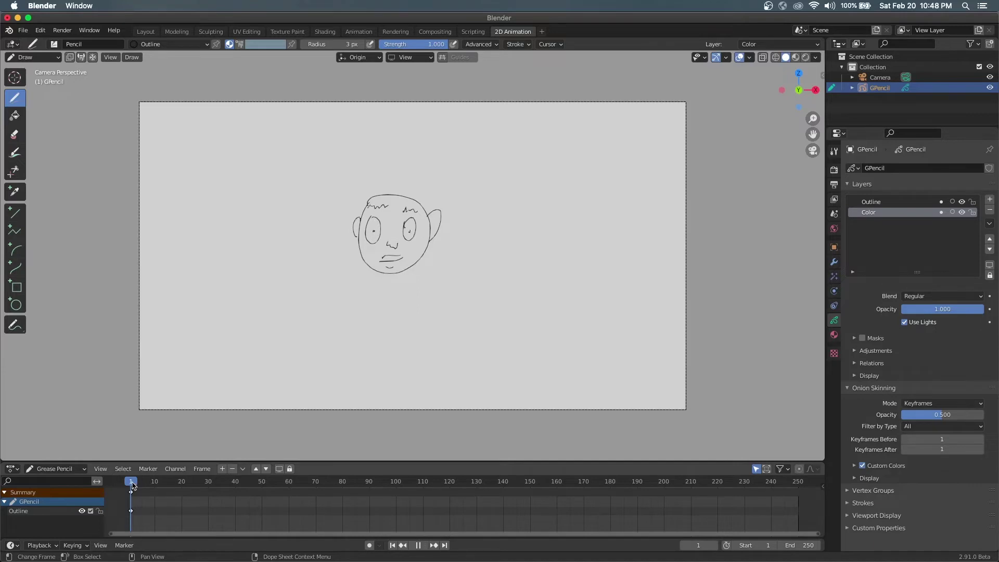
On frame 11, draw a new head with brows, nose, mouth and cheek marks
{"action": "left_click_drag", "start_coordinate": [132, 485], "coordinate": [158, 486]}
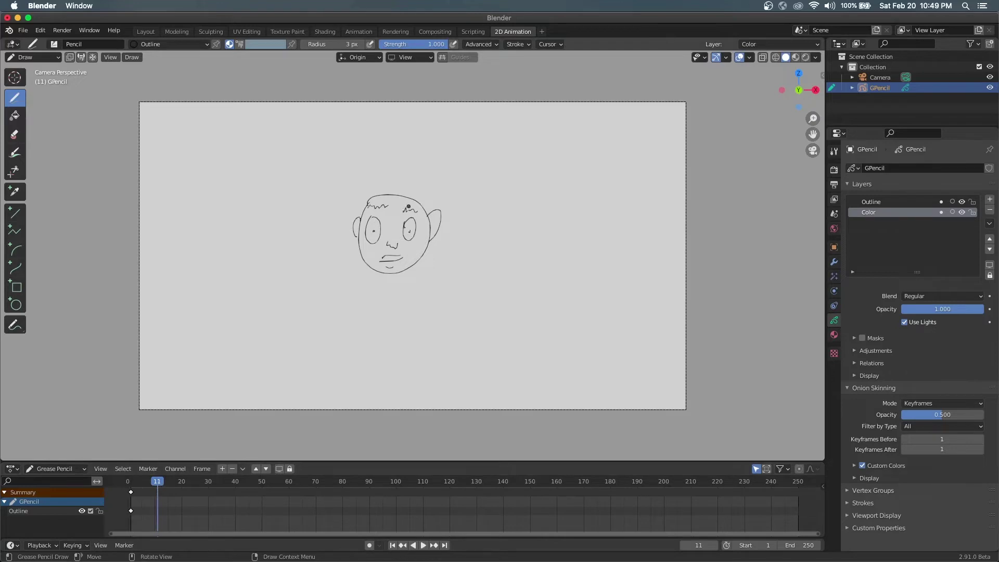
{"action": "left_click_drag", "start_coordinate": [408, 207], "coordinate": [416, 203]}
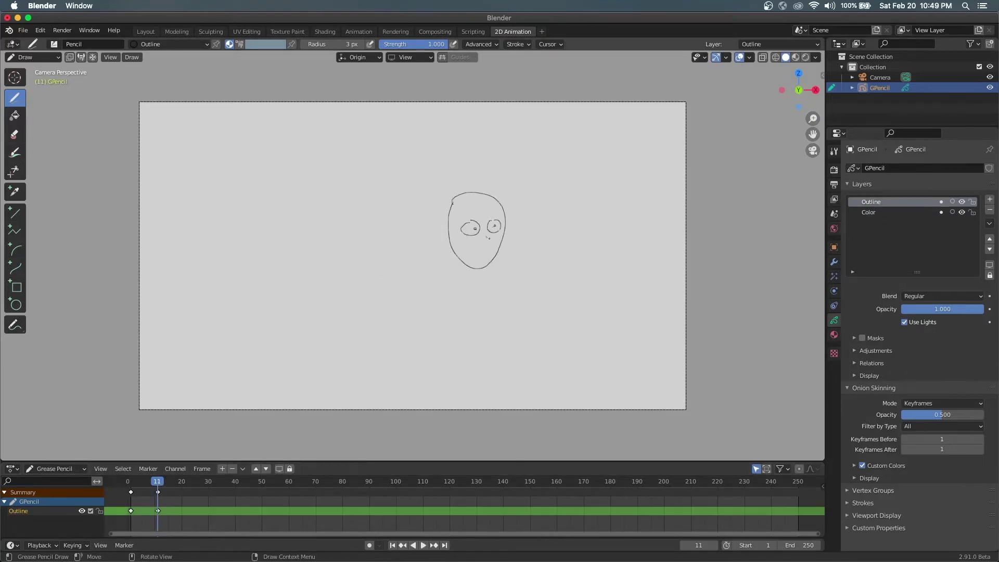
{"action": "left_click_drag", "start_coordinate": [461, 216], "coordinate": [482, 215]}
{"action": "left_click_drag", "start_coordinate": [491, 214], "coordinate": [494, 212]}
{"action": "left_click_drag", "start_coordinate": [450, 222], "coordinate": [450, 239]}
{"action": "left_click_drag", "start_coordinate": [488, 236], "coordinate": [489, 246]}
{"action": "left_click_drag", "start_coordinate": [479, 253], "coordinate": [490, 257]}
Flip between frames 10 and 11 to compare the faces, then play to frame 26
{"action": "key", "text": "Left"}
{"action": "key", "text": "Right"}
{"action": "key", "text": "Left"}
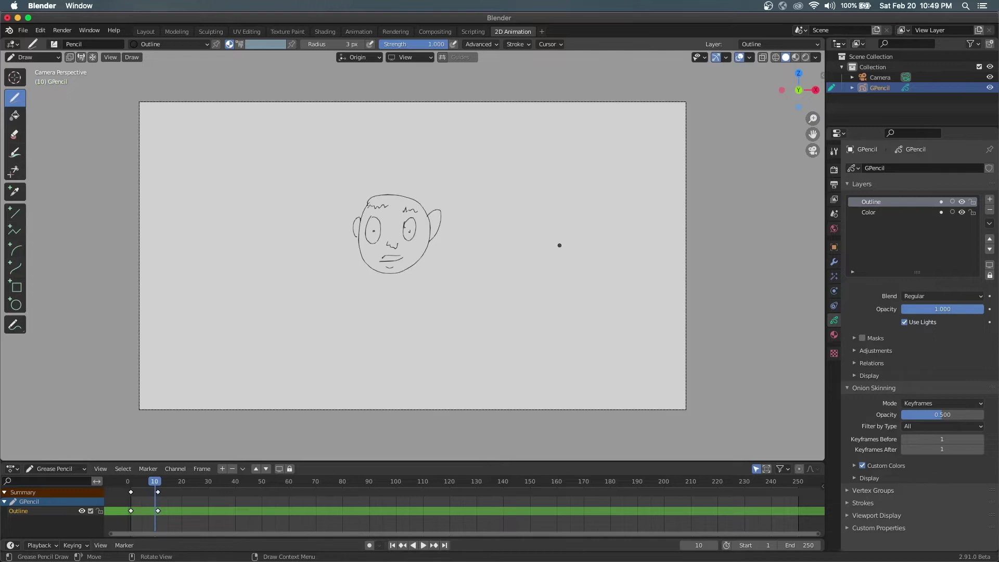
{"action": "key", "text": "Right"}
{"action": "key", "text": "Left"}
{"action": "key", "text": "Right"}
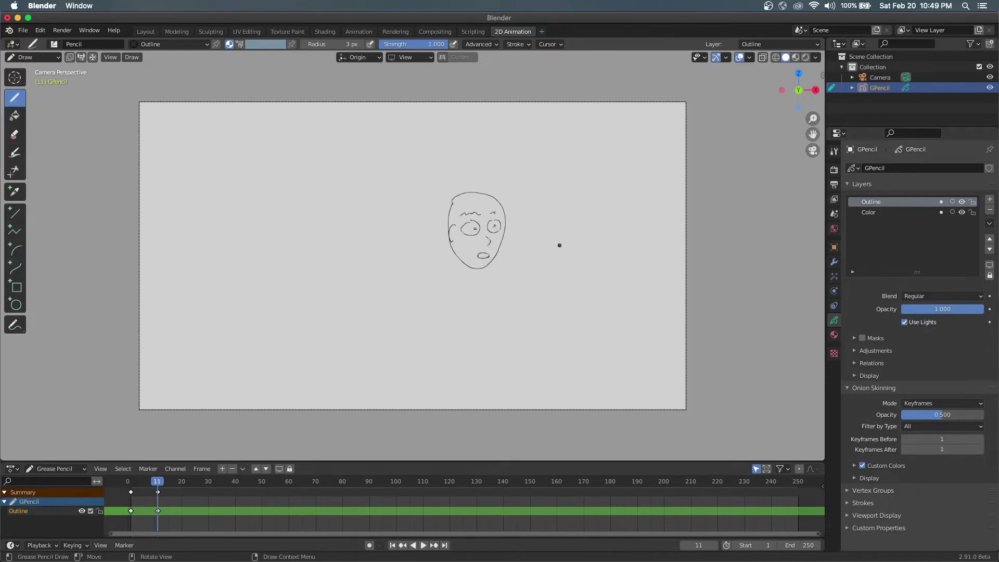
{"action": "key", "text": "space"}
{"action": "key", "text": "space"}
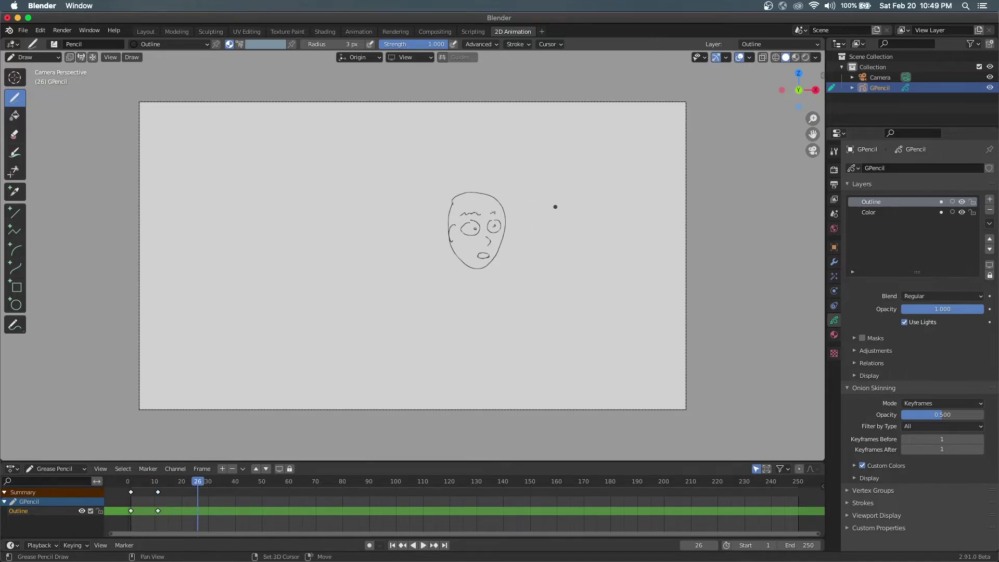
Insert an empty keyframe at frame 26 with Ctrl+I, compare it with frame 25, then return to frame 1
{"action": "key", "text": "ctrl+i"}
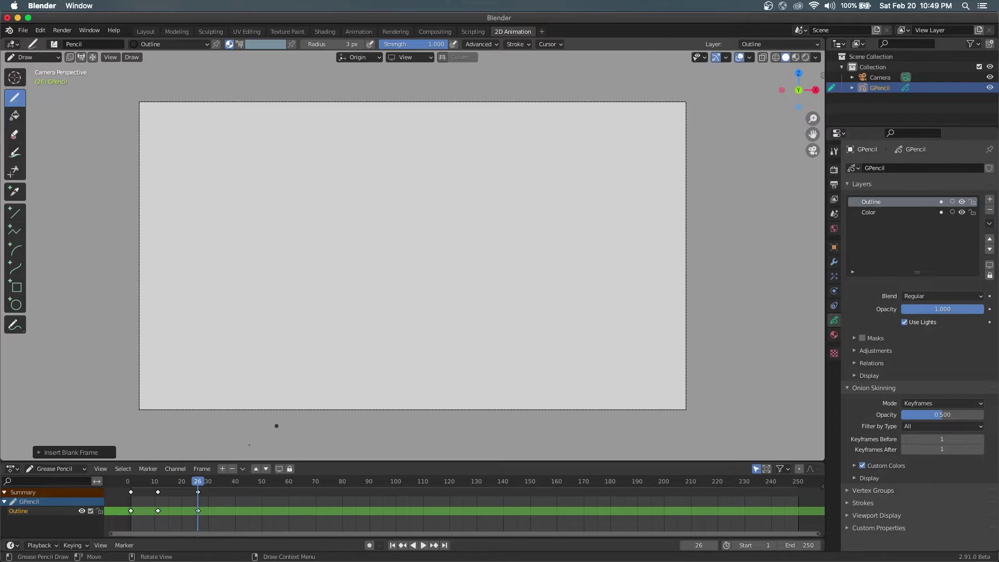
{"action": "key", "text": "Left"}
{"action": "key", "text": "Left"}
{"action": "key", "text": "Left"}
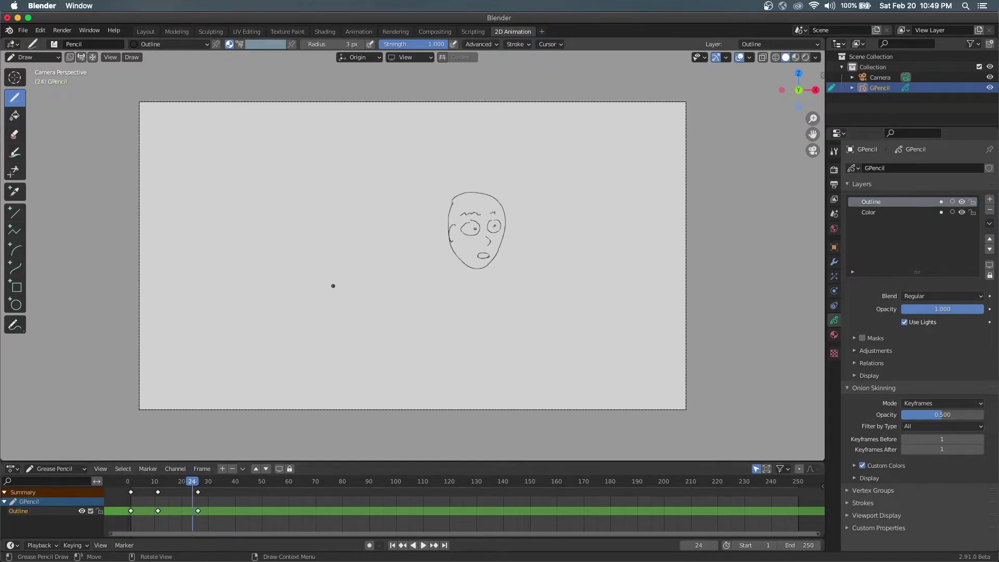
{"action": "key", "text": "Right"}
{"action": "key", "text": "Right"}
{"action": "key", "text": "Right"}
{"action": "key", "text": "Left"}
{"action": "key", "text": "Right"}
{"action": "key", "text": "Left"}
{"action": "key", "text": "Right"}
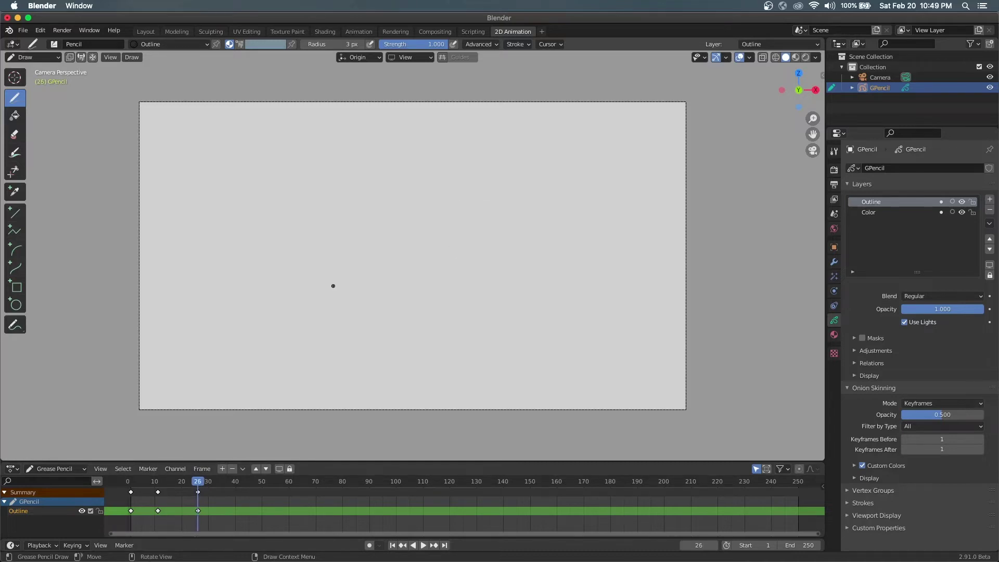
{"action": "key", "text": "Left"}
{"action": "key", "text": "Right"}
{"action": "key", "text": "Left"}
{"action": "key", "text": "shift+Left"}
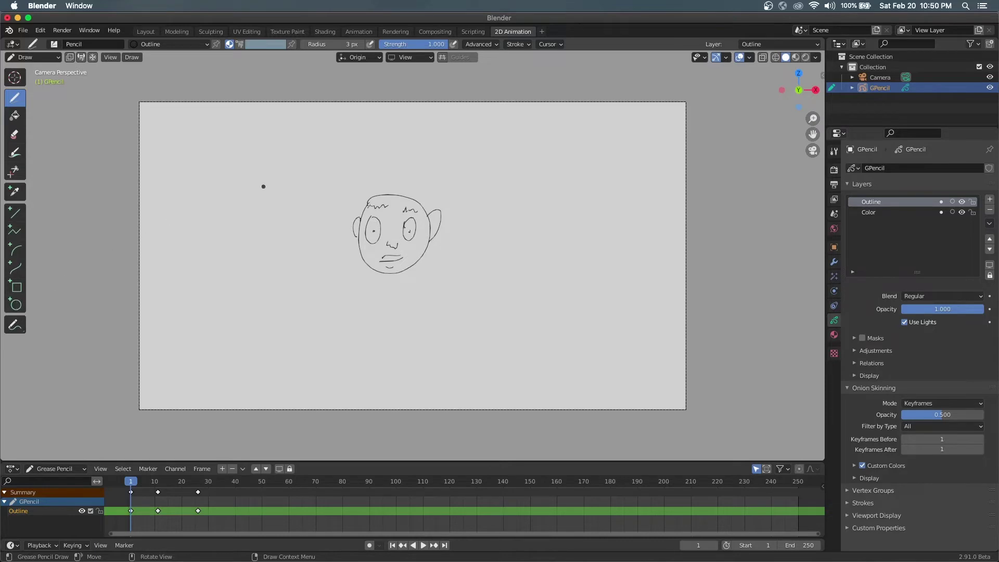
Select the Fill tool, the Color layer and the Skin material
{"action": "left_click", "coordinate": [15, 116]}
{"action": "left_click", "coordinate": [877, 214]}
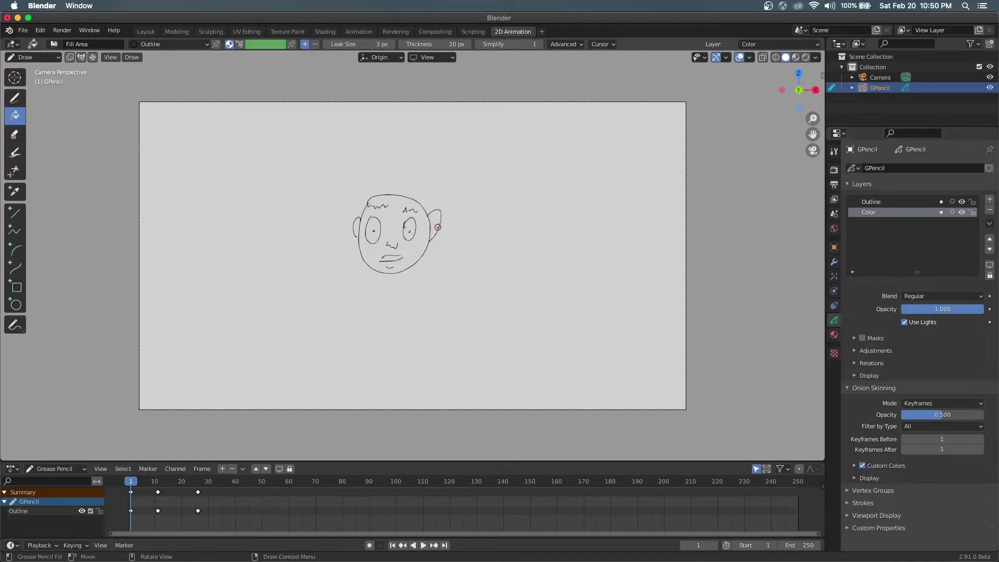
{"action": "left_click", "coordinate": [834, 334]}
{"action": "left_click", "coordinate": [865, 191]}
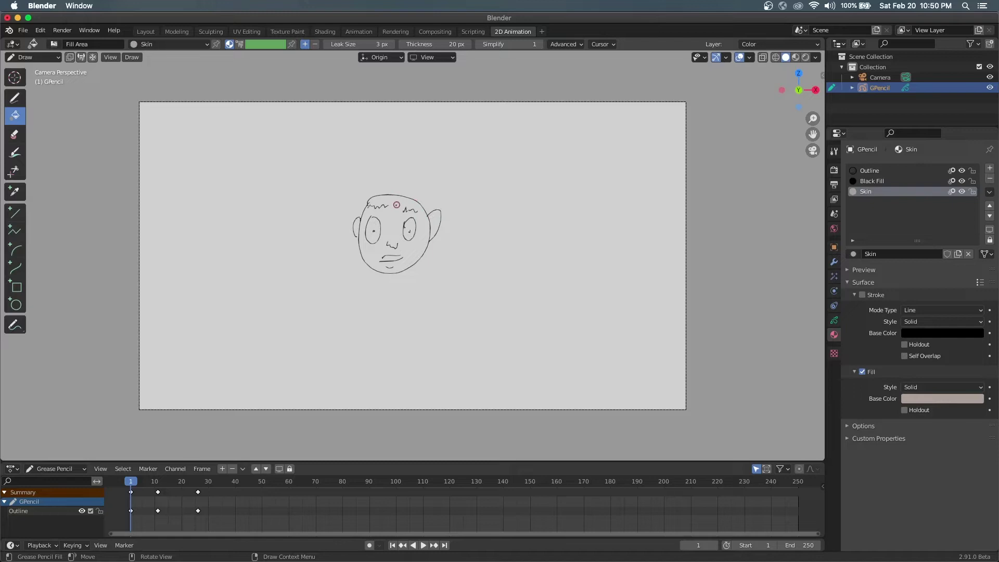
Fill the face and left ear with Skin, redoing the face fill in inverted mode
{"action": "left_click", "coordinate": [399, 205]}
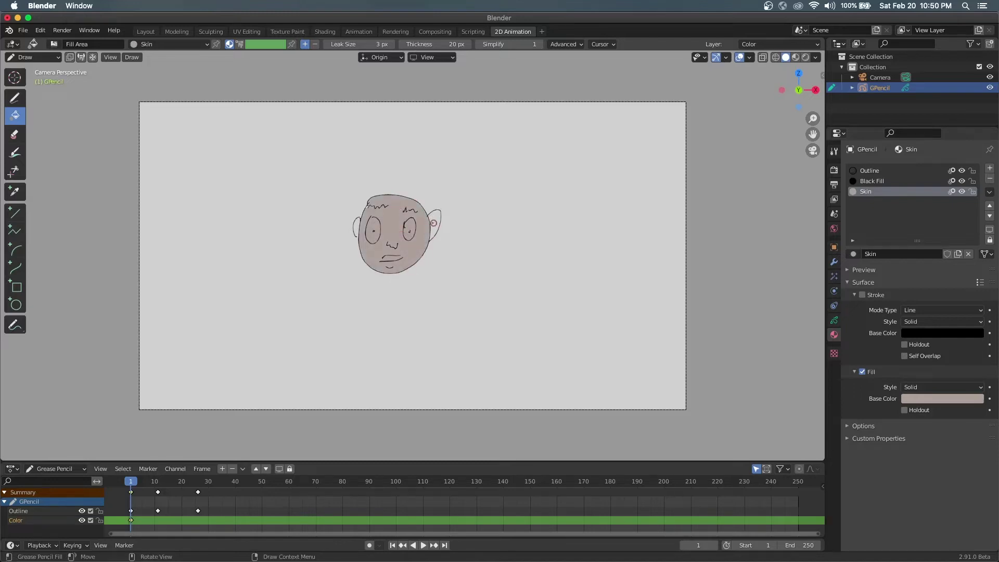
{"action": "left_click", "coordinate": [359, 225]}
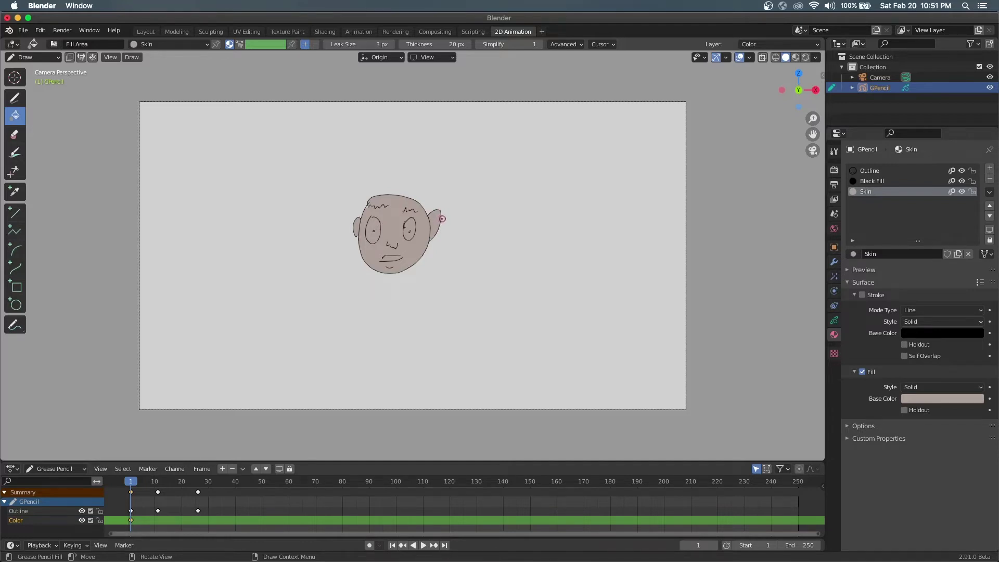
{"action": "key", "text": "super+z"}
{"action": "key", "text": "super+z"}
{"action": "key", "text": "super+z"}
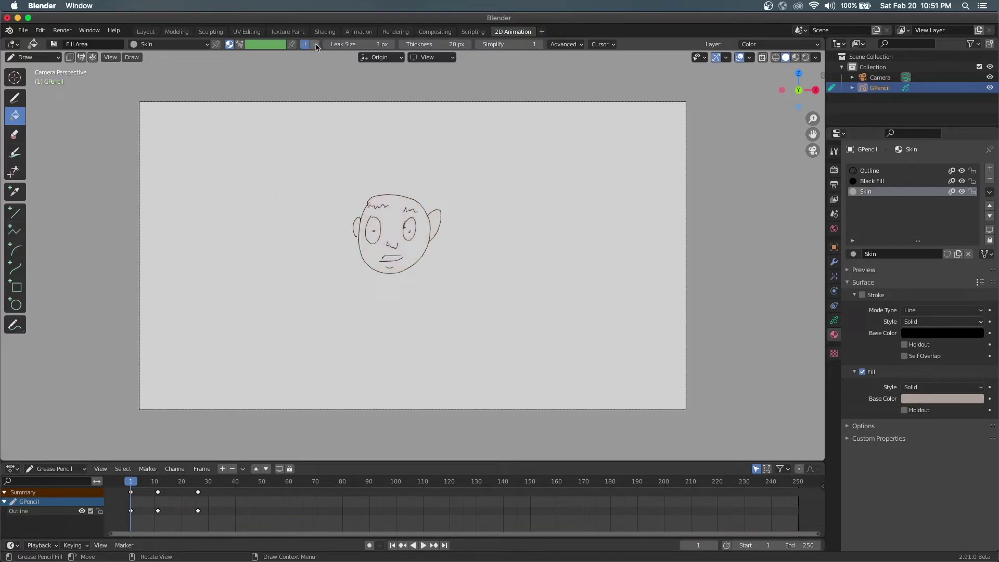
{"action": "left_click", "coordinate": [315, 45]}
{"action": "left_click", "coordinate": [470, 342]}
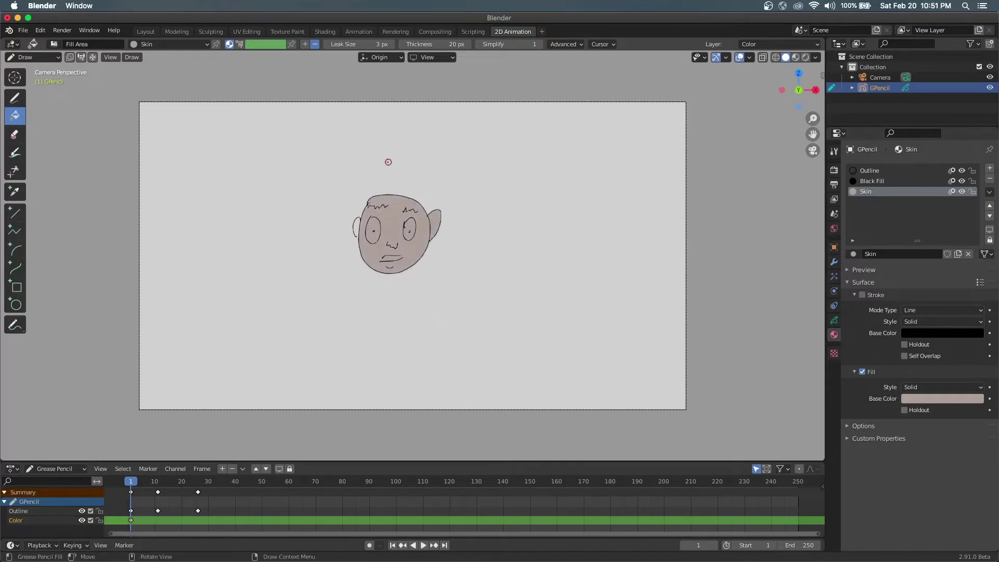
{"action": "left_click", "coordinate": [308, 45]}
{"action": "left_click", "coordinate": [356, 225]}
{"action": "left_click", "coordinate": [31, 58]}
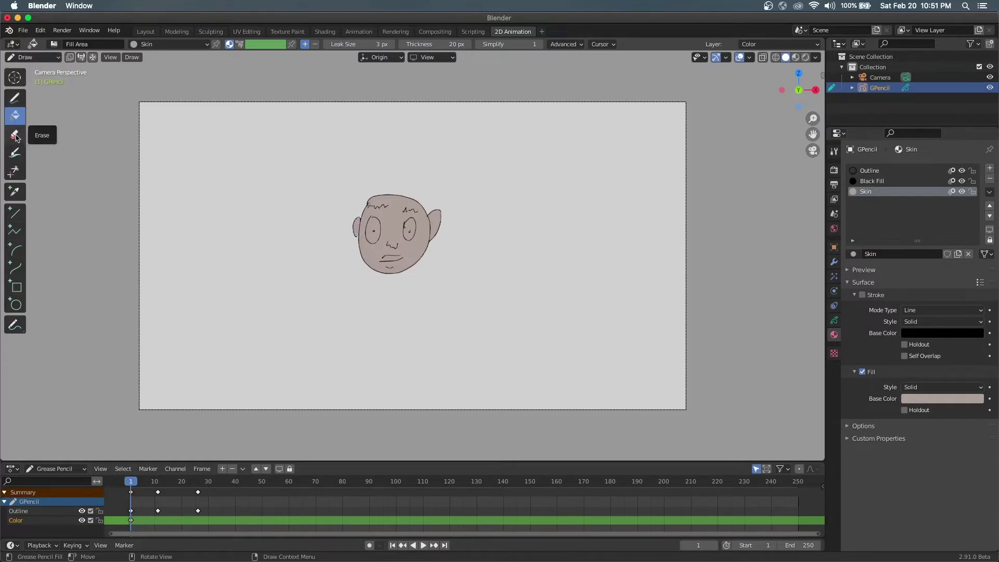
Try the Eraser in Stroke mode, then return it to Point mode
{"action": "left_click", "coordinate": [16, 136]}
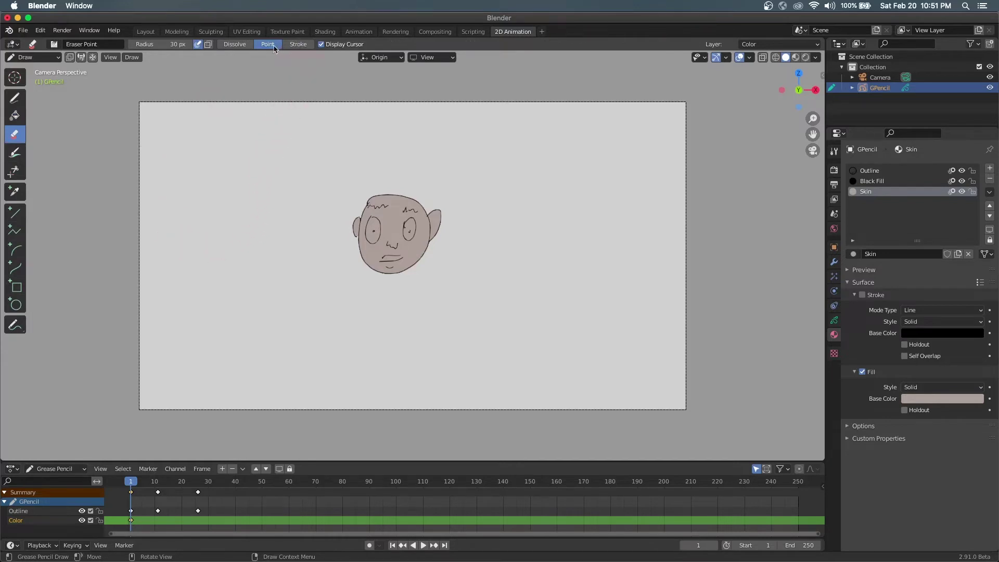
{"action": "left_click", "coordinate": [300, 45]}
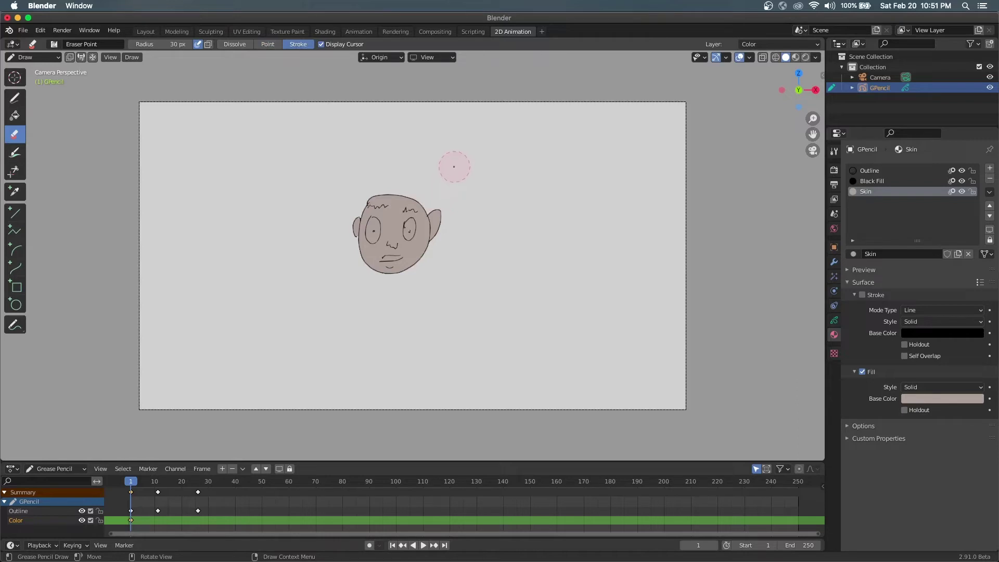
{"action": "left_click", "coordinate": [269, 46]}
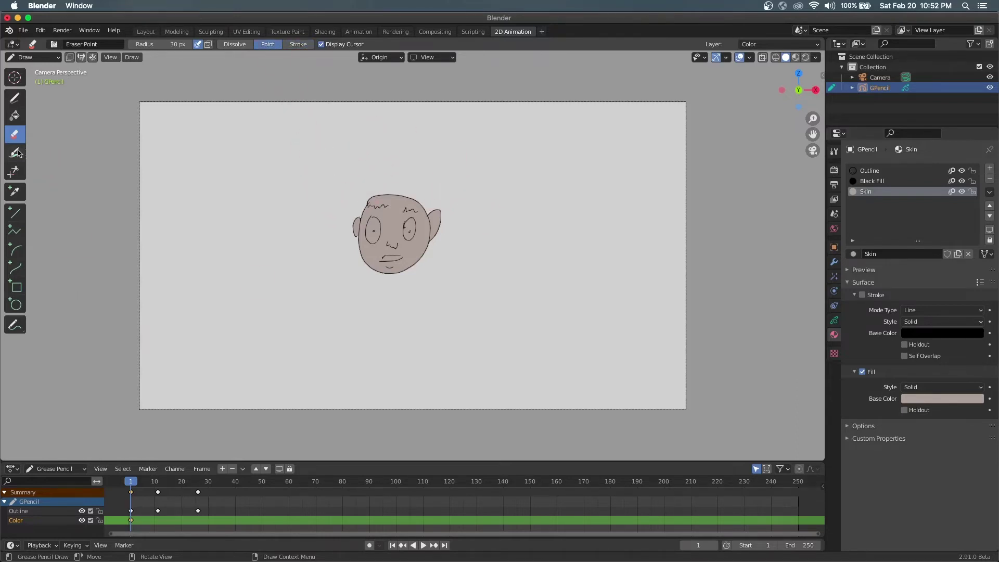
Set the Tint tool's colour to light blue
{"action": "left_click", "coordinate": [15, 152]}
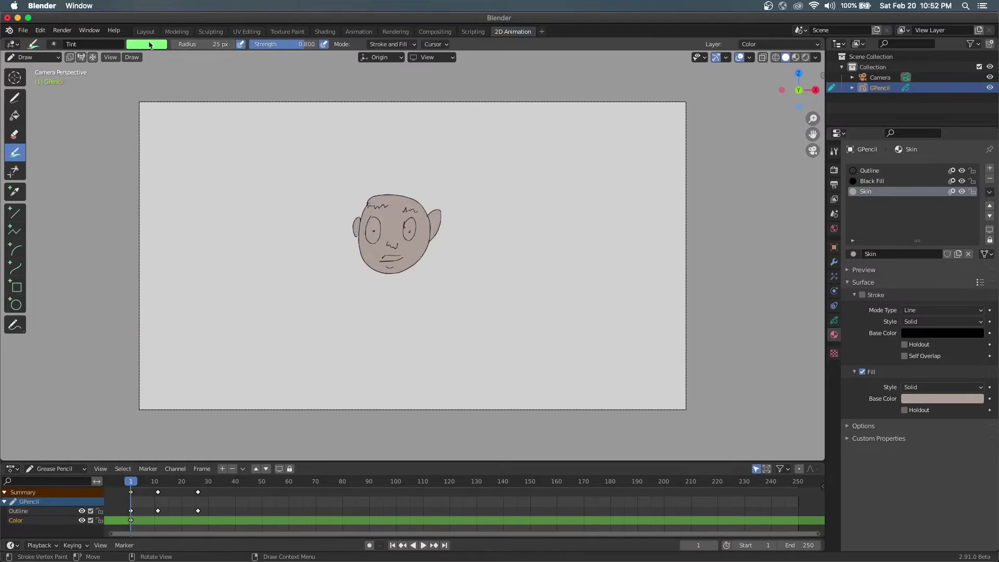
{"action": "left_click", "coordinate": [150, 44]}
{"action": "left_click", "coordinate": [136, 87]}
{"action": "left_click", "coordinate": [143, 44]}
{"action": "left_click", "coordinate": [147, 82]}
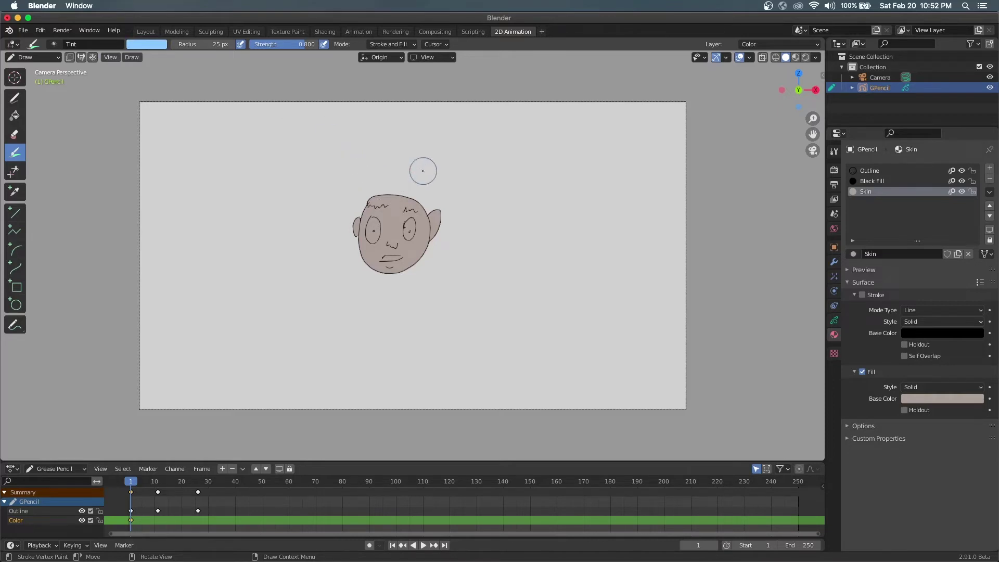
{"action": "key", "text": "k"}
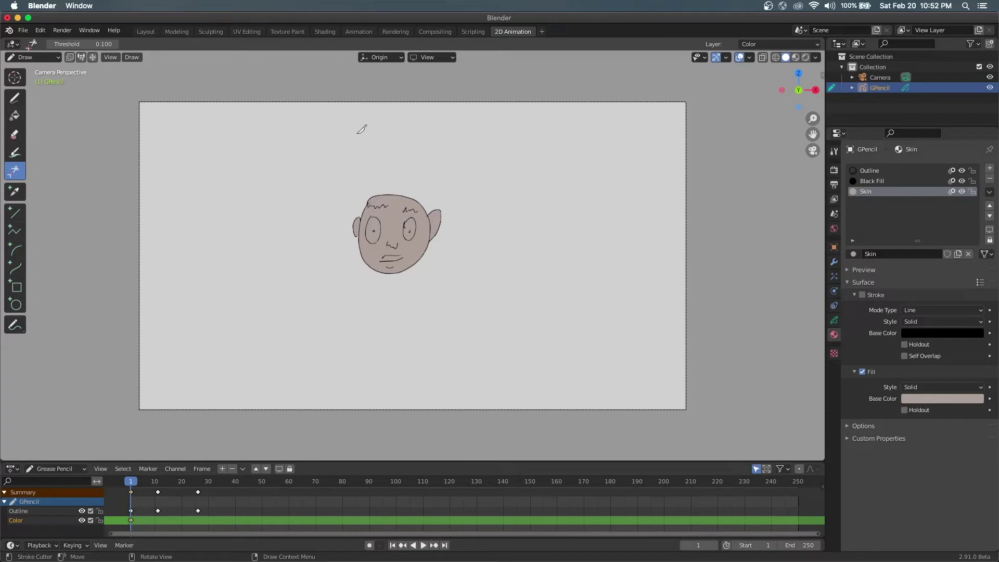
Select the Draw tool with the Outline material on the Outline layer
{"action": "left_click", "coordinate": [14, 99]}
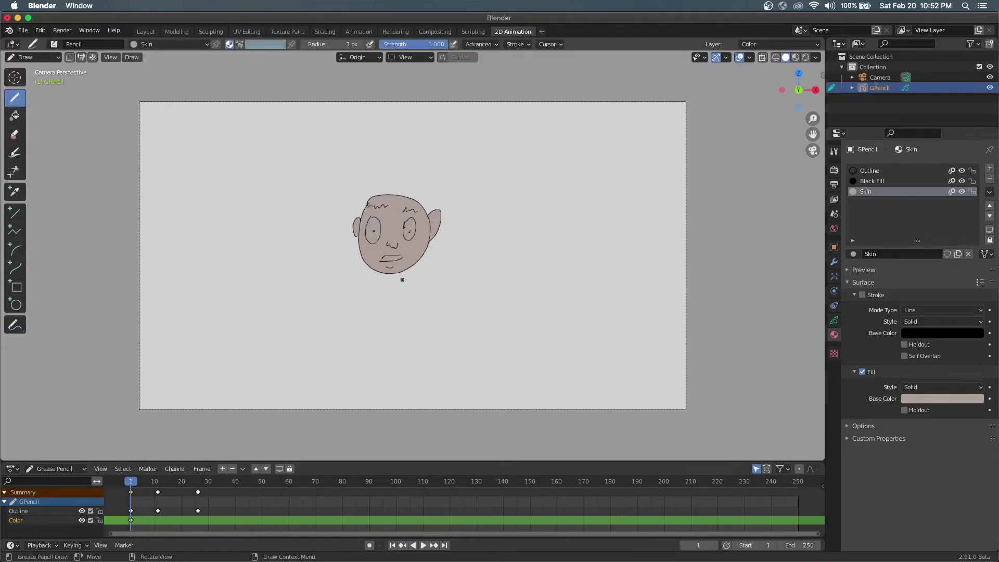
{"action": "left_click", "coordinate": [868, 171]}
{"action": "left_click", "coordinate": [834, 320]}
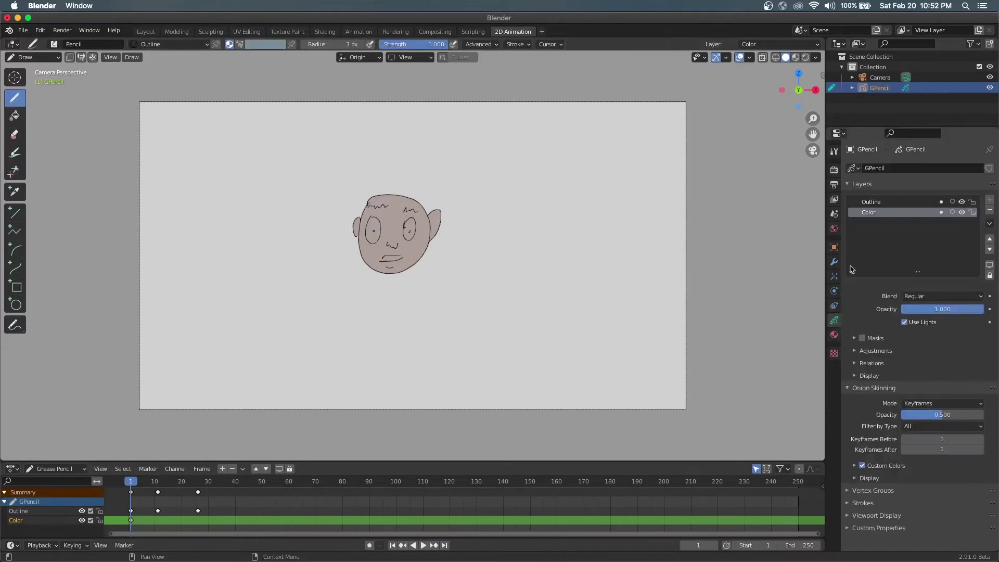
{"action": "left_click", "coordinate": [870, 202]}
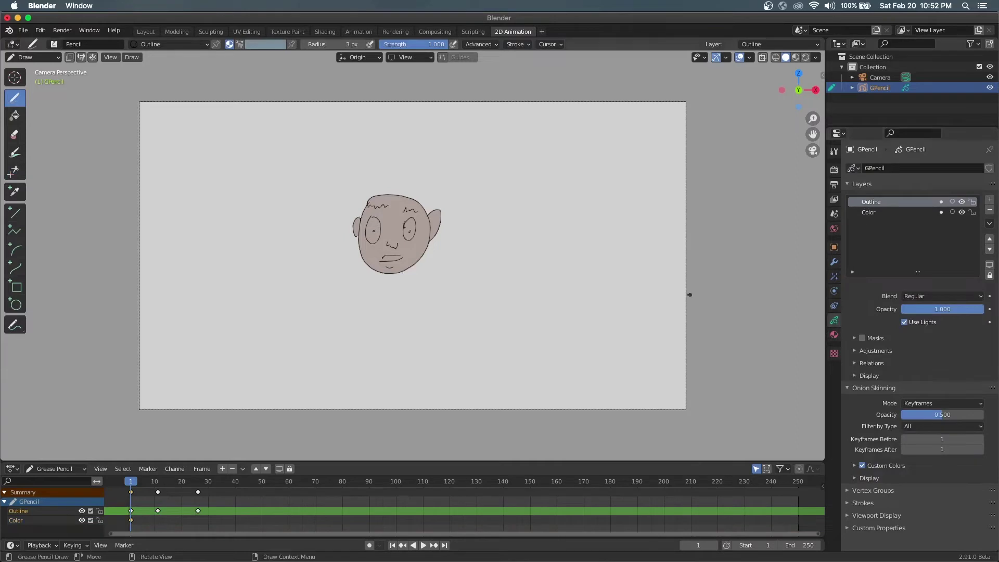
{"action": "left_click", "coordinate": [834, 334]}
{"action": "left_click", "coordinate": [834, 320]}
Draw a loop right of the face and trim its tail with the Cutter
{"action": "mouse_move", "coordinate": [529, 175]}
{"action": "left_mouse_down"}
{"action": "mouse_move", "coordinate": [554, 231]}
{"action": "mouse_move", "coordinate": [515, 230]}
{"action": "mouse_move", "coordinate": [573, 160]}
{"action": "left_mouse_up"}
{"action": "left_click", "coordinate": [15, 171]}
{"action": "mouse_move", "coordinate": [528, 154]}
{"action": "left_mouse_down"}
{"action": "mouse_move", "coordinate": [572, 185]}
{"action": "mouse_move", "coordinate": [572, 140]}
{"action": "left_mouse_up"}
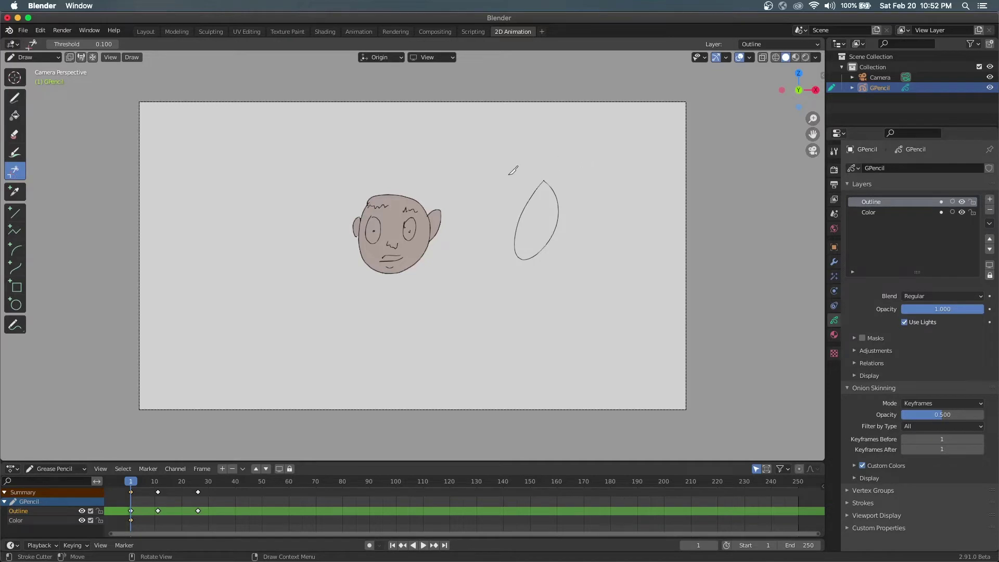
Undo the loop and draw a diagonal straight line right of the face with the Line tool
{"action": "left_click", "coordinate": [15, 97]}
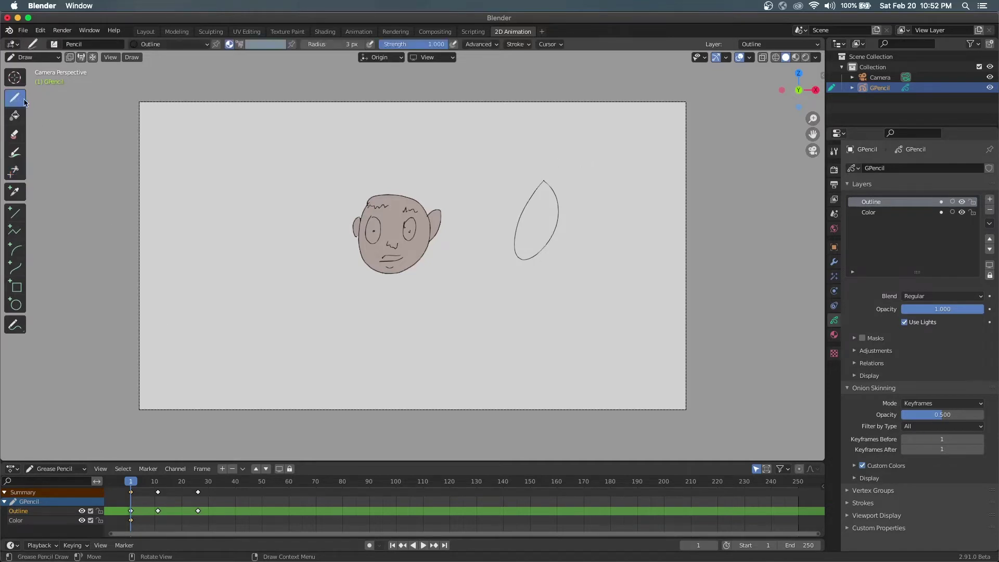
{"action": "key", "text": "ctrl+z"}
{"action": "left_click", "coordinate": [14, 212]}
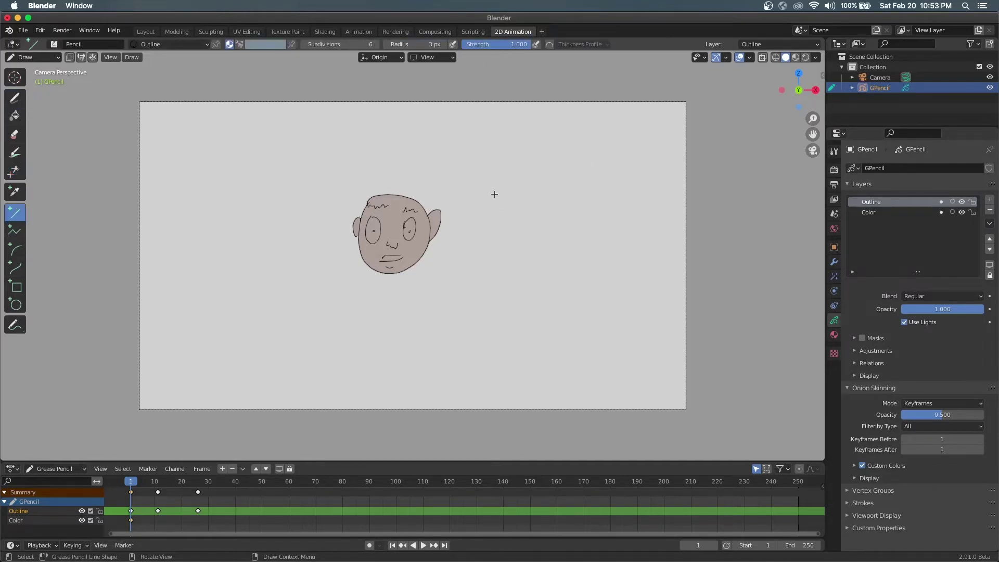
{"action": "left_click_drag", "start_coordinate": [491, 160], "coordinate": [557, 303]}
{"action": "key", "text": "Return"}
Draw a five-point zigzag with the Polyline tool, then undo it and the line
{"action": "left_click", "coordinate": [15, 230]}
{"action": "left_click", "coordinate": [534, 154]}
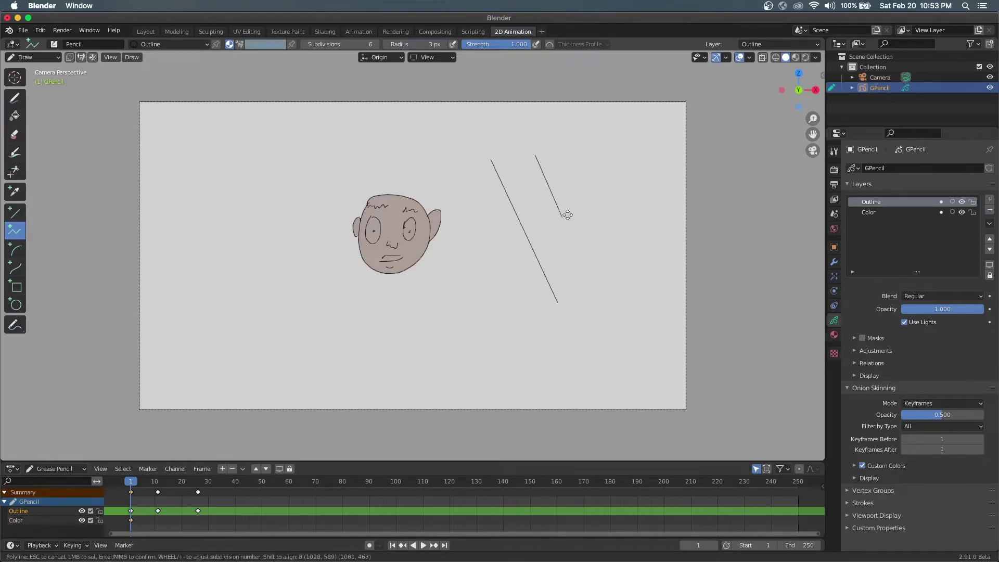
{"action": "left_click", "coordinate": [611, 194]}
{"action": "left_click", "coordinate": [607, 258]}
{"action": "left_click", "coordinate": [556, 235]}
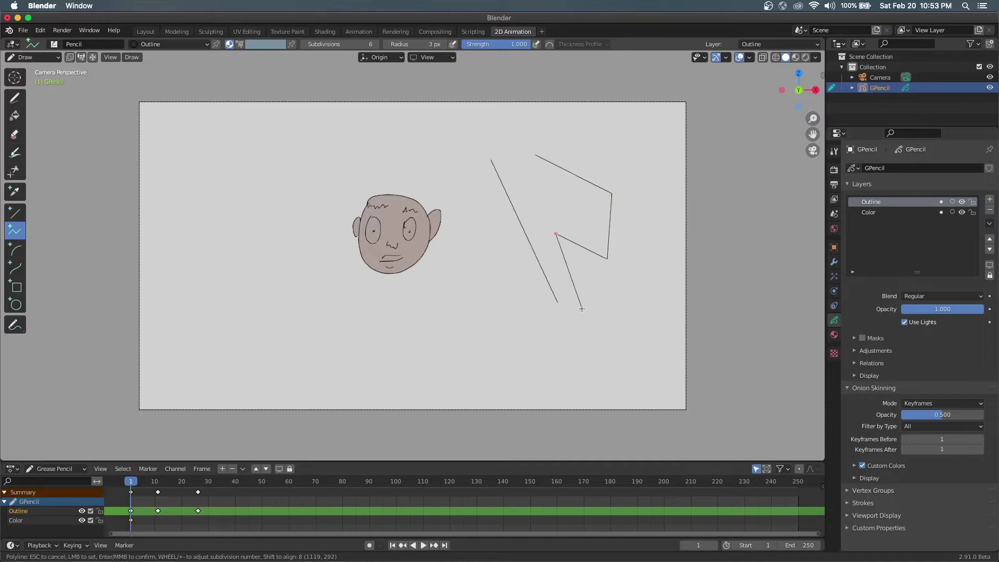
{"action": "left_click", "coordinate": [582, 308]}
{"action": "key", "text": "Return"}
{"action": "key", "text": "ctrl+z"}
{"action": "key", "text": "ctrl+z"}
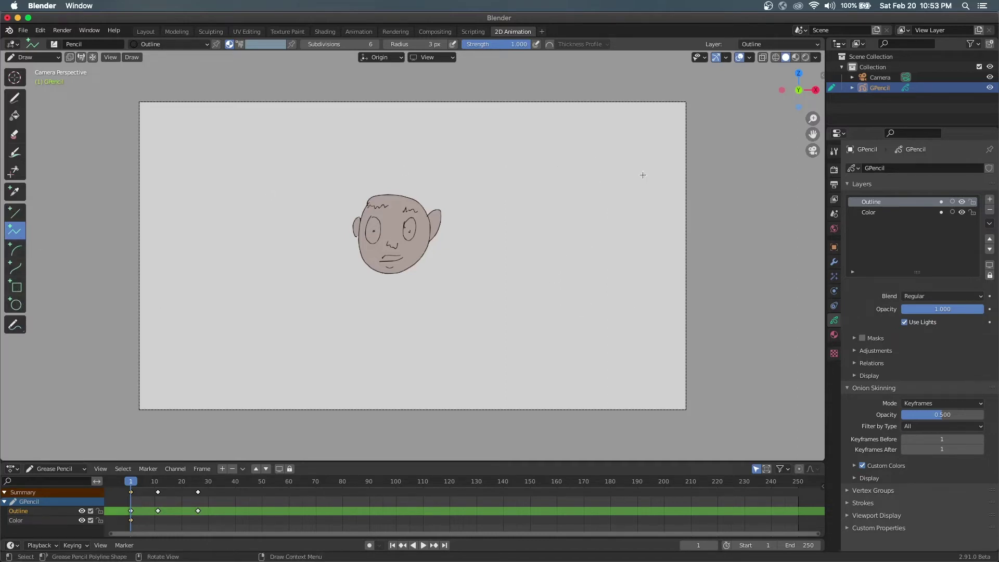
{"action": "left_click", "coordinate": [14, 97]}
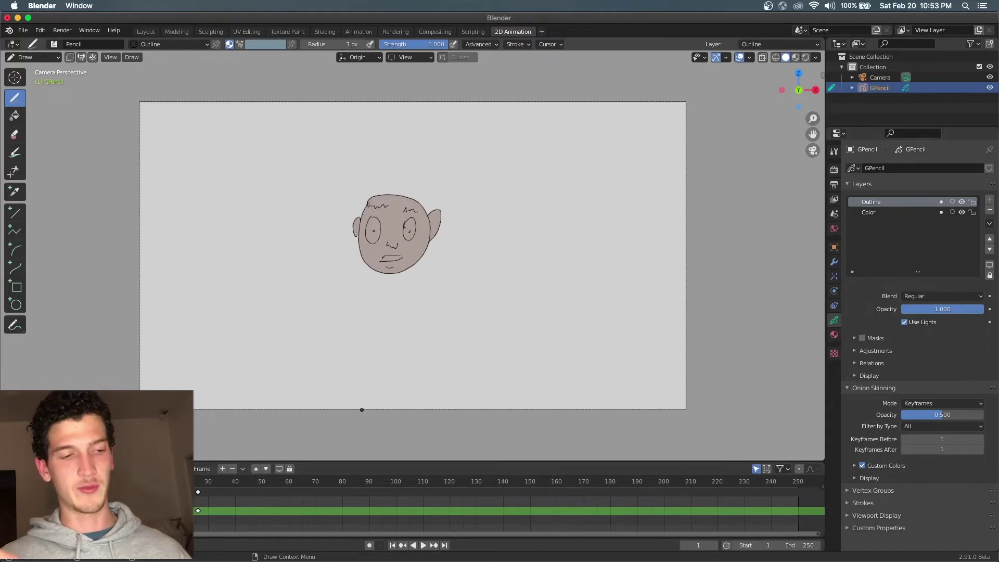
Turn on onion skinning for the Outline layer and hide the Color layer
{"action": "left_click", "coordinate": [952, 202]}
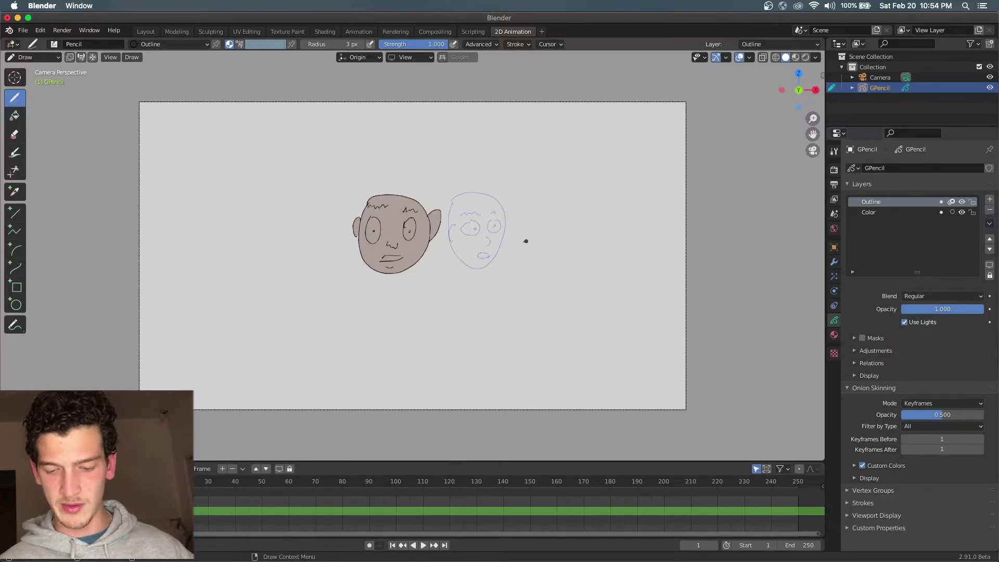
{"action": "key", "text": "Right"}
{"action": "key", "text": "Right"}
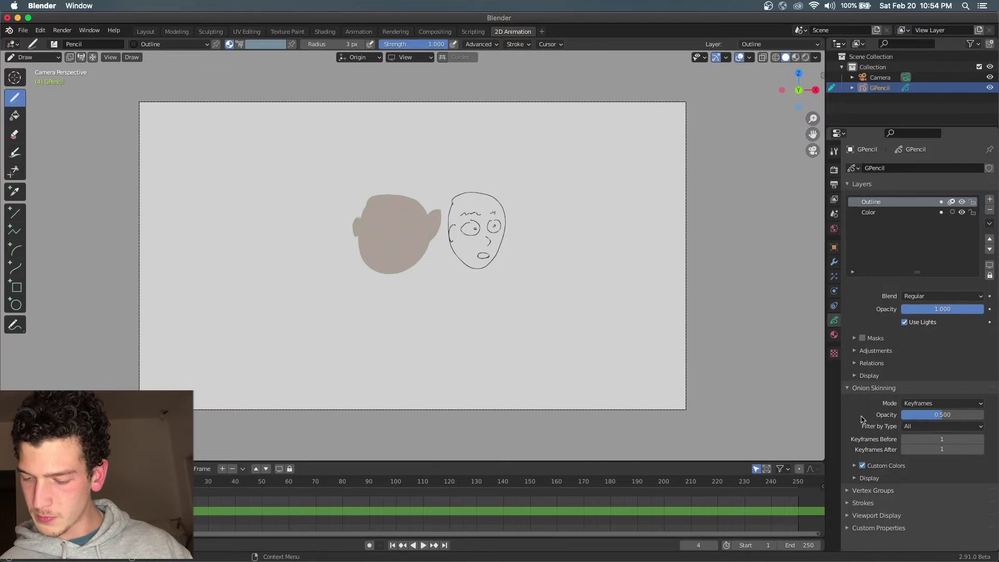
{"action": "left_click", "coordinate": [962, 211]}
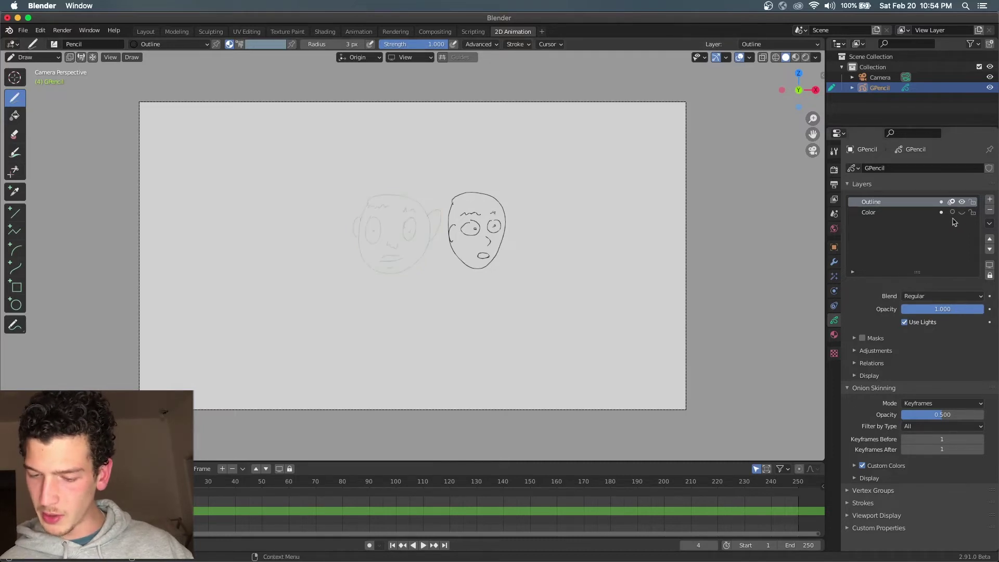
{"action": "key", "text": "Left"}
{"action": "key", "text": "Right"}
Flip between the two face keyframes to view the onion-skin ghost
{"action": "key", "text": "Left"}
{"action": "key", "text": "Left"}
{"action": "key", "text": "Left"}
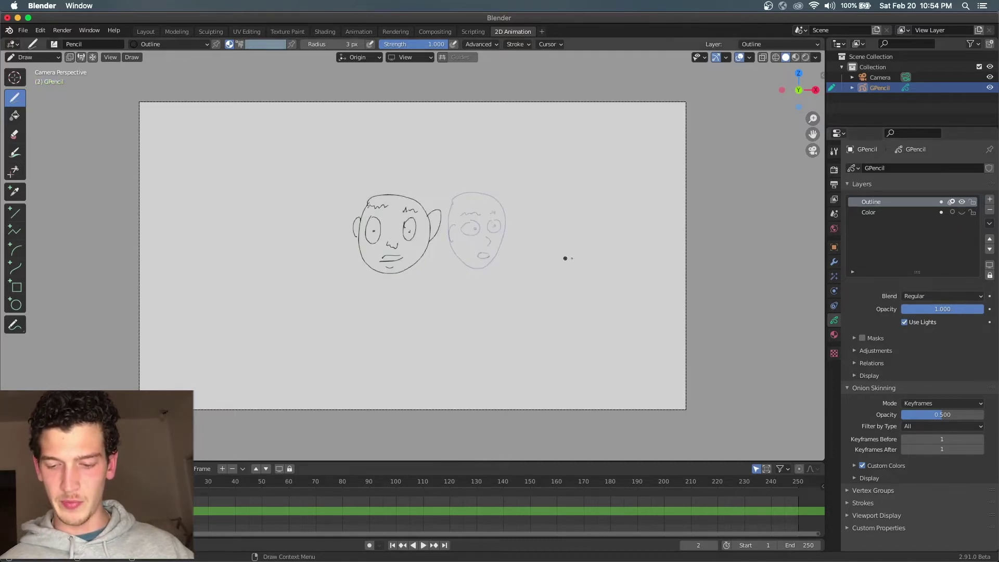
{"action": "key", "text": "Right"}
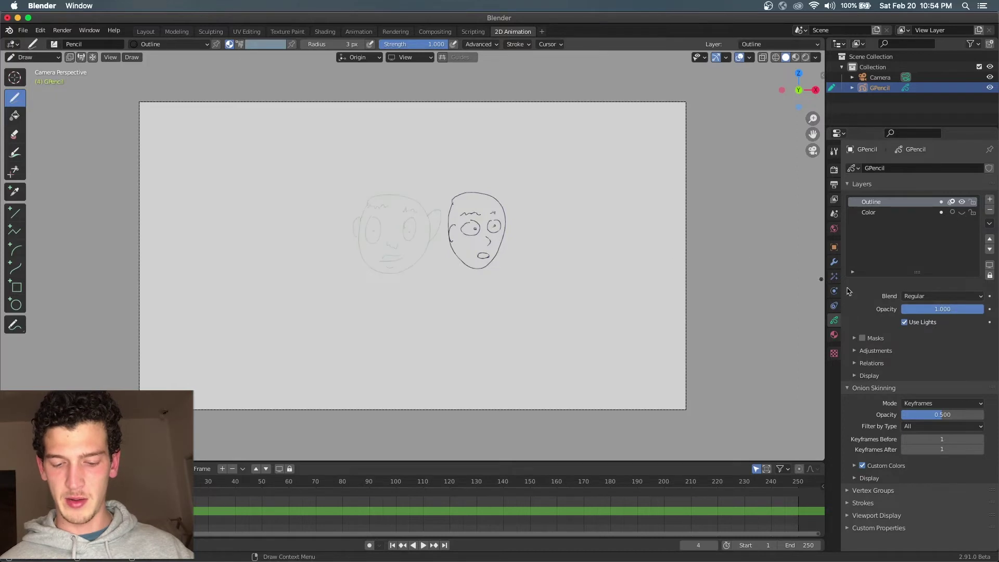
{"action": "key", "text": "Left"}
{"action": "key", "text": "Left"}
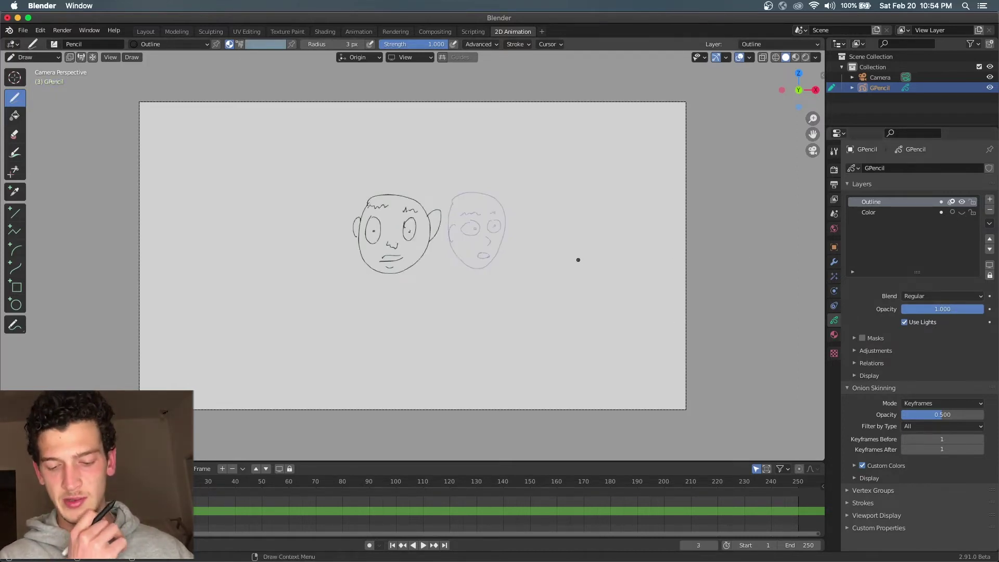
{"action": "key", "text": "Right"}
{"action": "key", "text": "Left"}
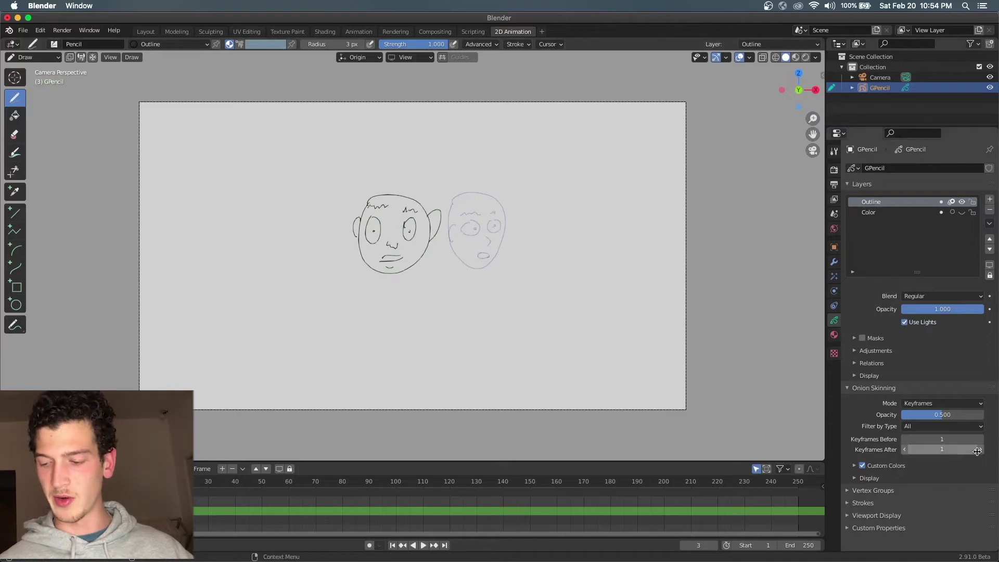
Try different onion-skin Keyframes Before and After counts, checking frames 3 and 4
{"action": "left_click", "coordinate": [905, 440]}
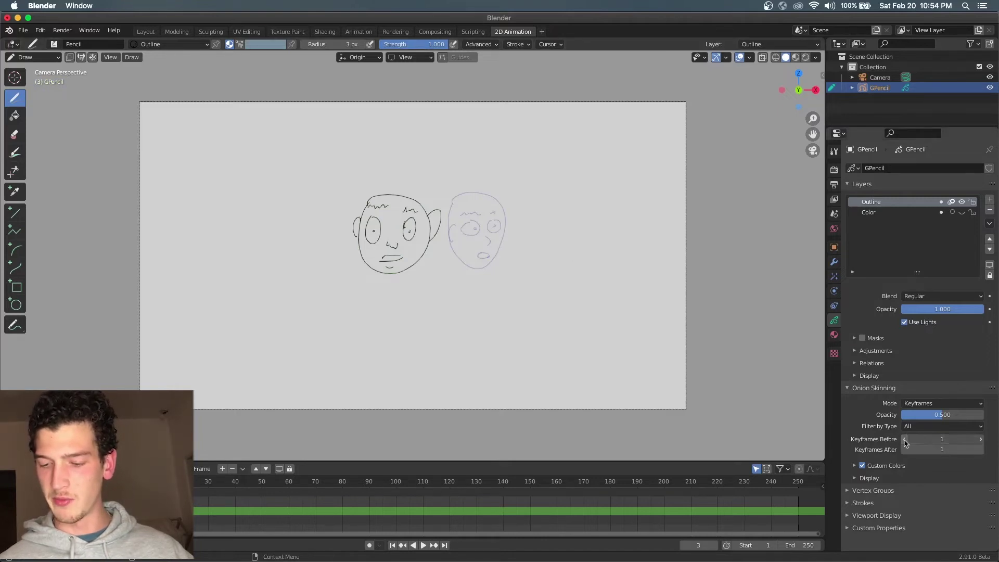
{"action": "left_click", "coordinate": [980, 439]}
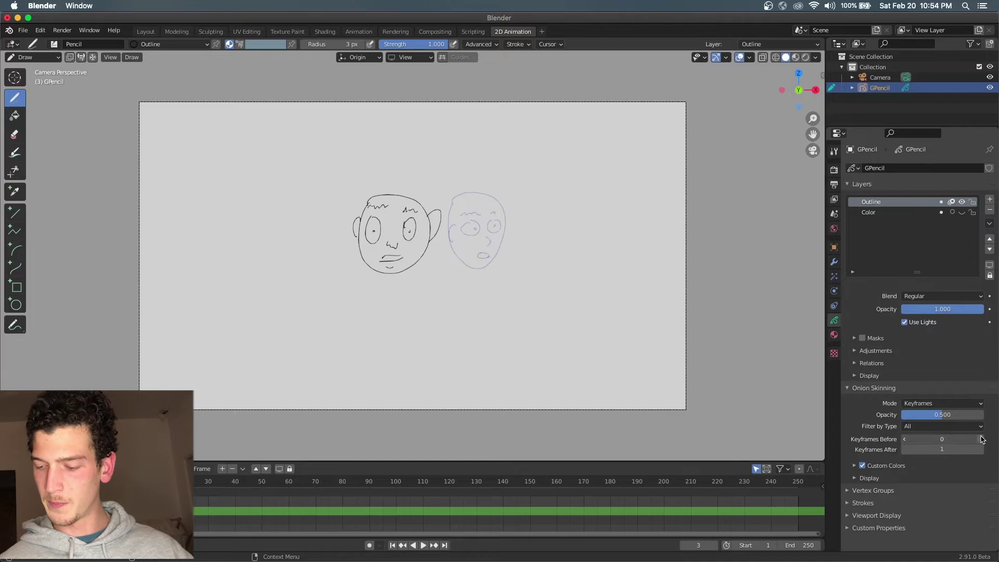
{"action": "left_click", "coordinate": [904, 449]}
{"action": "key", "text": "Right"}
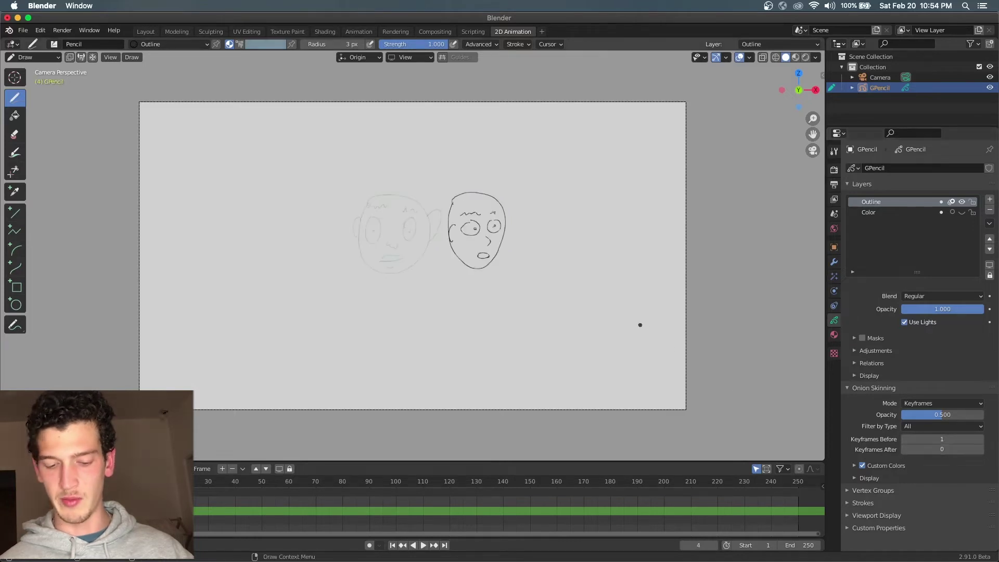
{"action": "key", "text": "Left"}
{"action": "key", "text": "Right"}
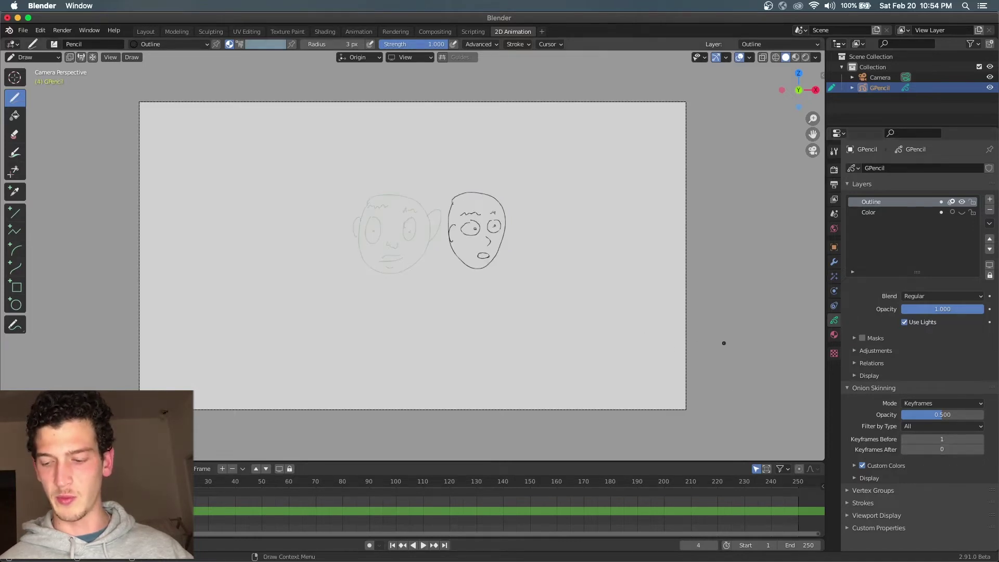
{"action": "key", "text": "shift+Left"}
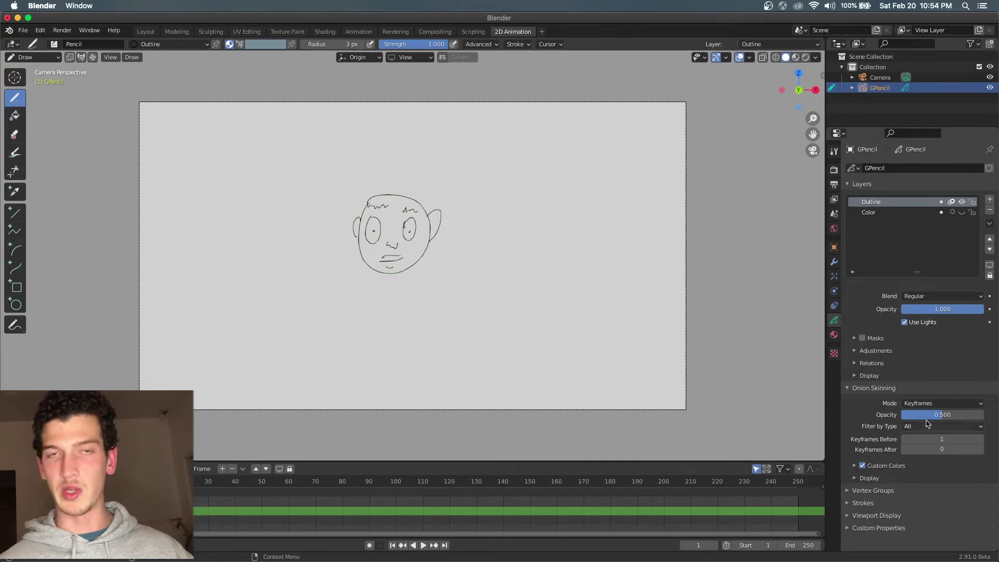
Set onion-skin Keyframes After to 1 and lower the opacity to 0.488
{"action": "left_click", "coordinate": [978, 450]}
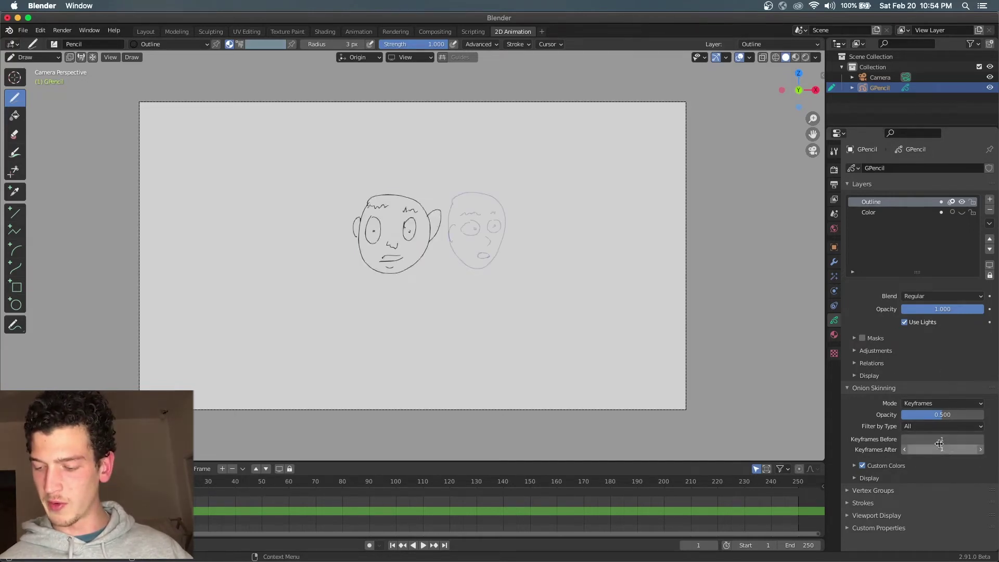
{"action": "key", "text": "Right"}
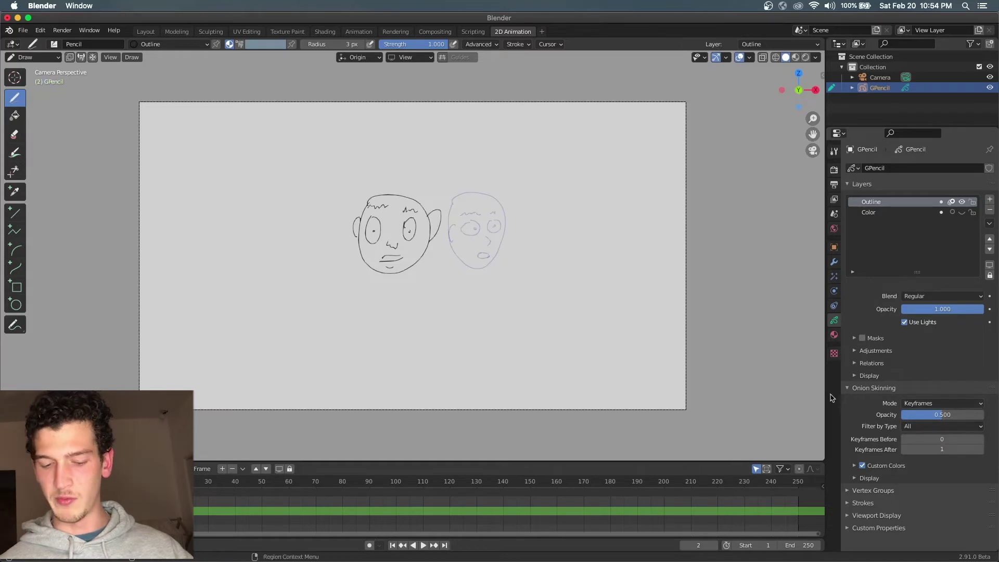
{"action": "key", "text": "Right"}
{"action": "key", "text": "Right"}
{"action": "key", "text": "Left"}
{"action": "key", "text": "Left"}
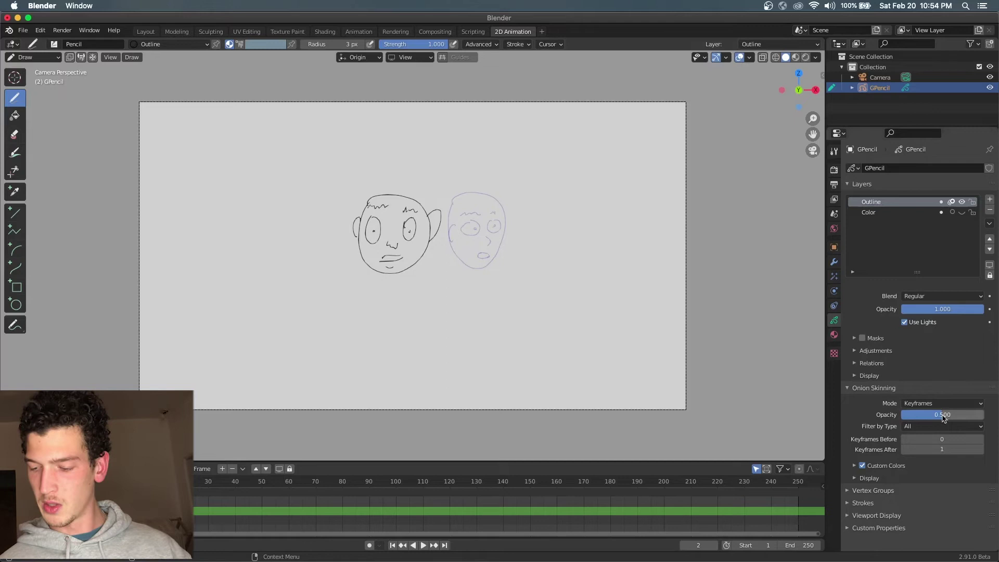
{"action": "mouse_move", "coordinate": [940, 414]}
{"action": "left_mouse_down"}
{"action": "mouse_move", "coordinate": [978, 414]}
{"action": "mouse_move", "coordinate": [906, 420]}
{"action": "mouse_move", "coordinate": [978, 416]}
{"action": "mouse_move", "coordinate": [920, 419]}
{"action": "mouse_move", "coordinate": [943, 420]}
{"action": "left_mouse_up"}
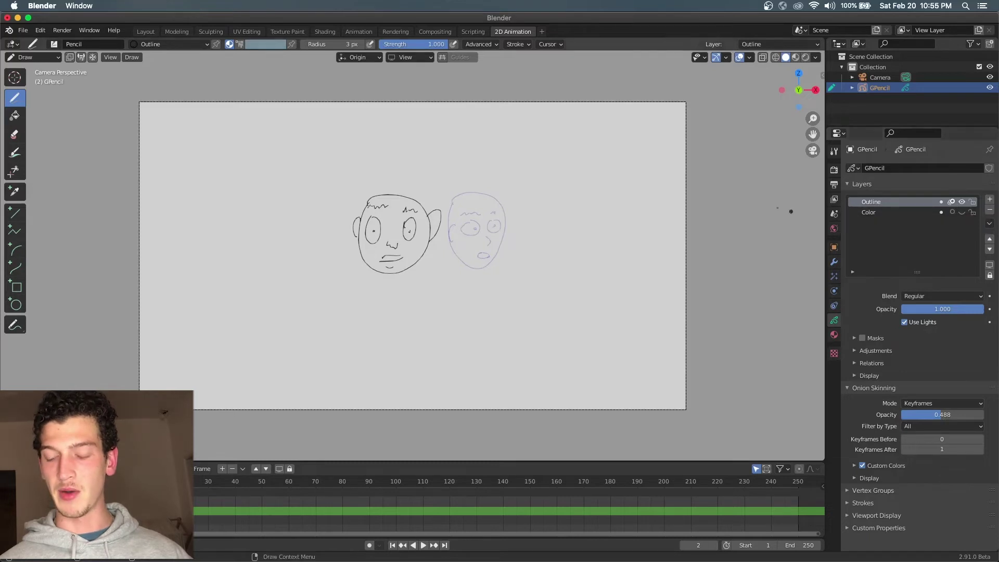
{"action": "left_click", "coordinate": [806, 58]}
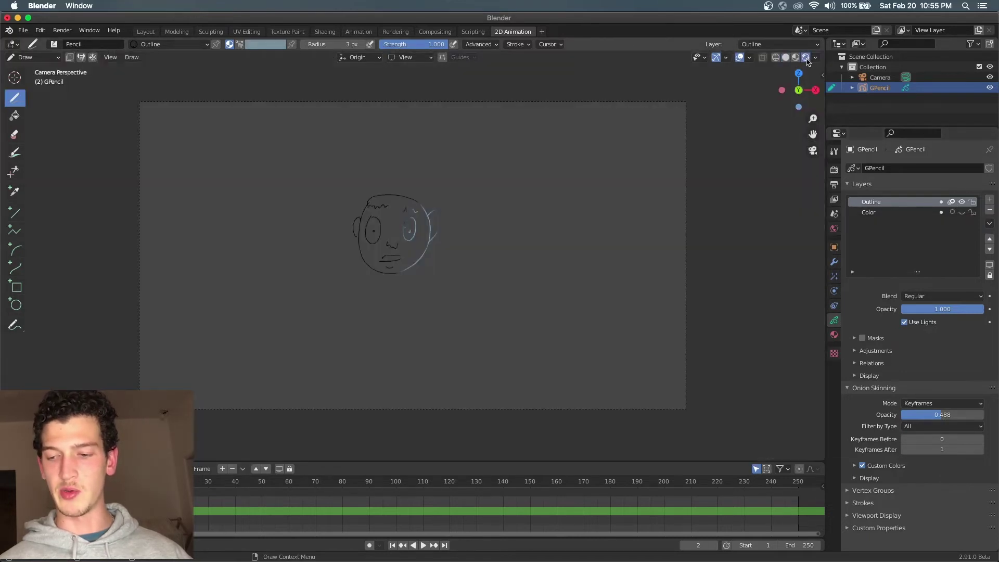
{"action": "left_click", "coordinate": [786, 58]}
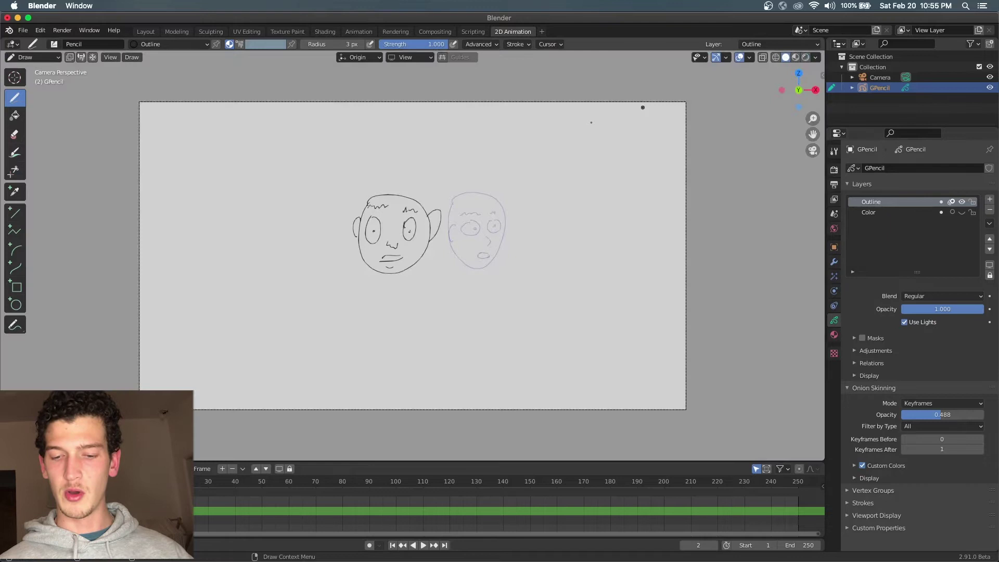
{"action": "left_click", "coordinate": [146, 32]}
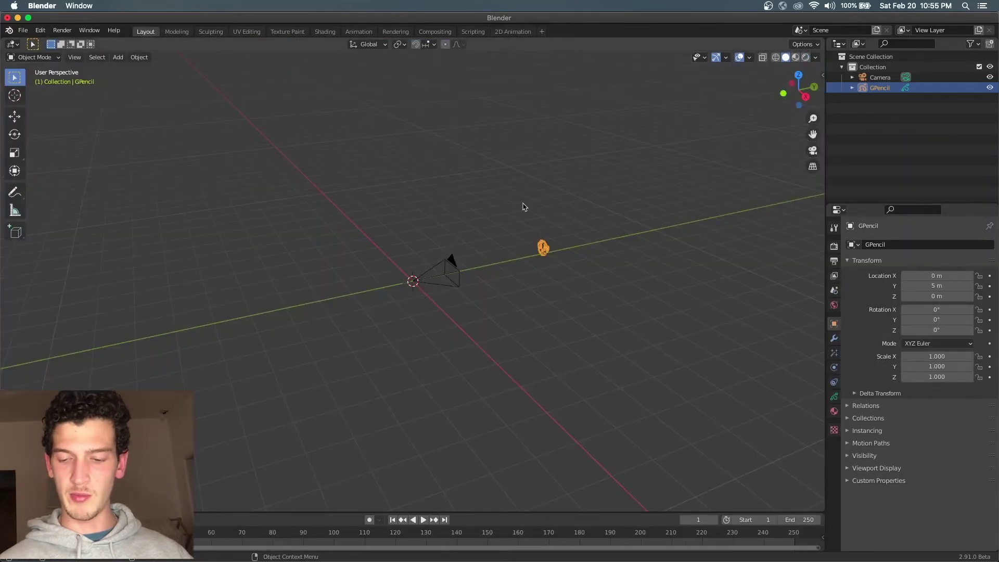
{"action": "key", "text": "KP_0"}
{"action": "left_click", "coordinate": [34, 58]}
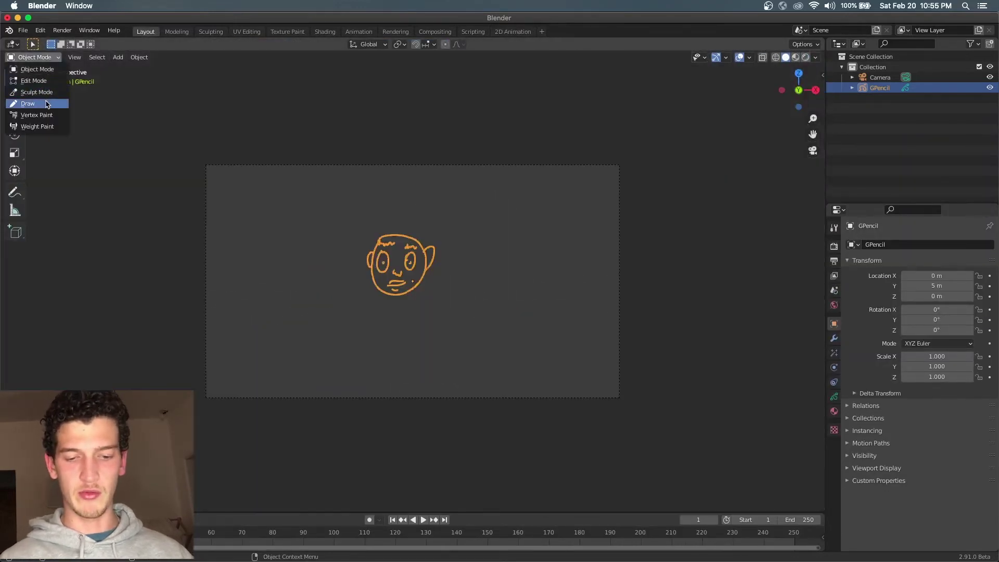
{"action": "left_click", "coordinate": [29, 104]}
{"action": "key", "text": "Right"}
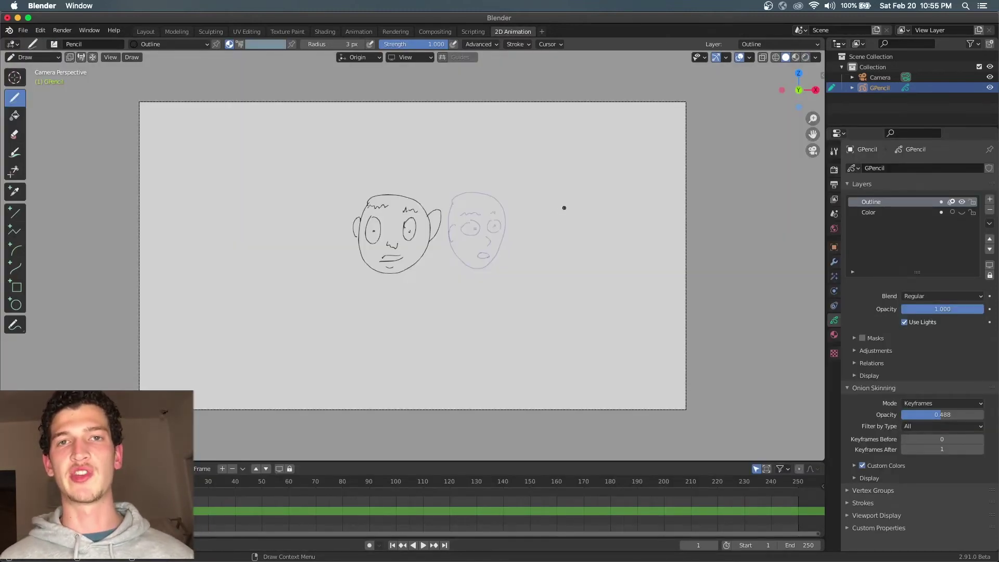
Add a layer above Color, make Color visible again, and name the new layer Shade
{"action": "left_click", "coordinate": [869, 212]}
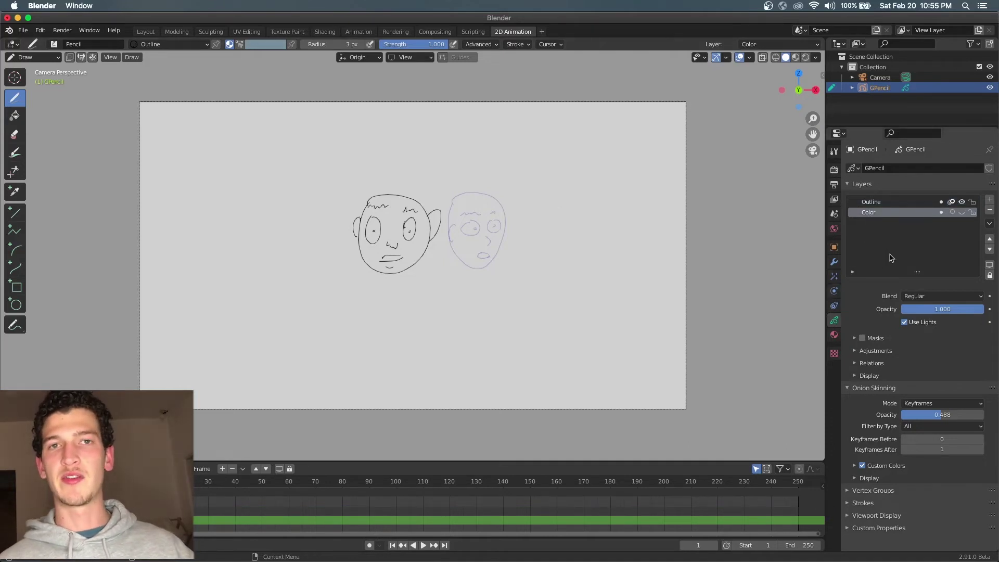
{"action": "left_click", "coordinate": [990, 200]}
{"action": "left_click", "coordinate": [962, 223]}
{"action": "left_click", "coordinate": [880, 213]}
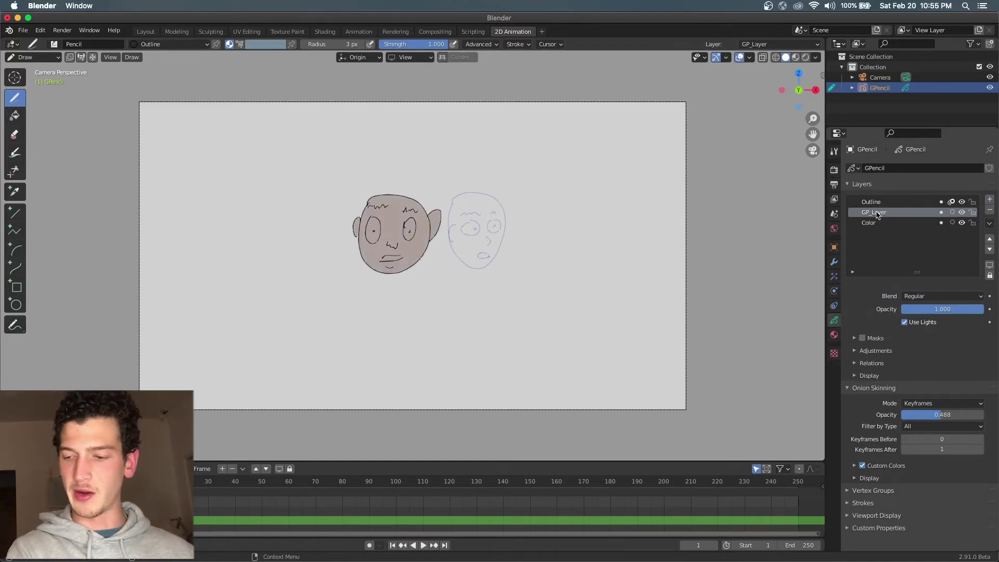
{"action": "double_click", "coordinate": [876, 212]}
{"action": "type", "text": "Shade"}
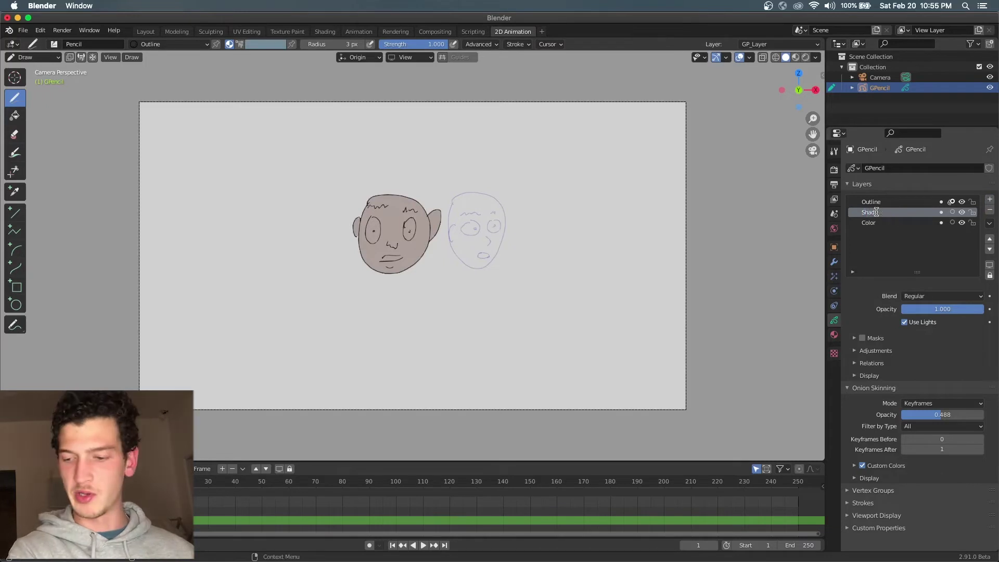
{"action": "key", "text": "Return"}
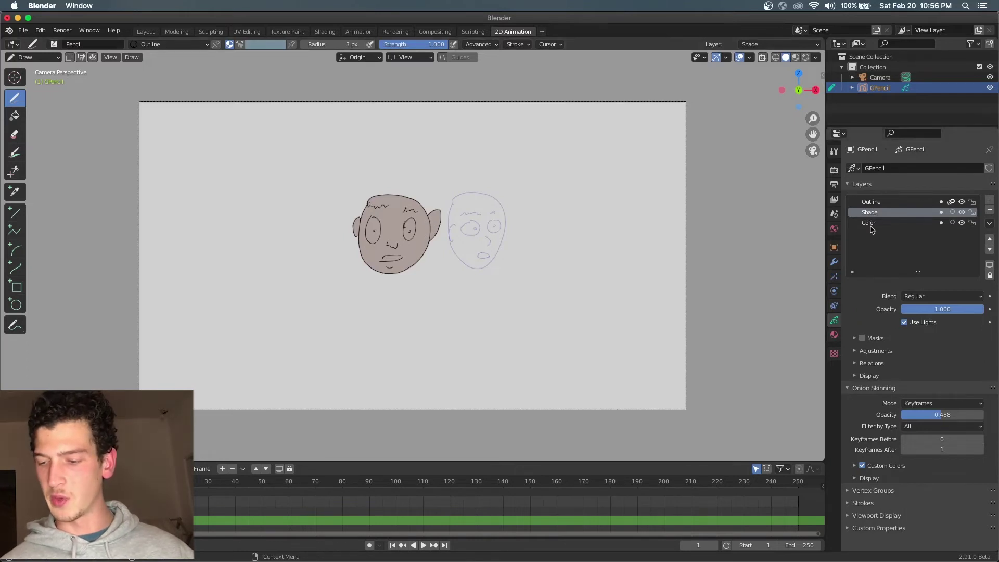
Mask the Shade layer by the Color layer and select the Black Fill material
{"action": "left_click", "coordinate": [862, 338]}
{"action": "left_click", "coordinate": [853, 338]}
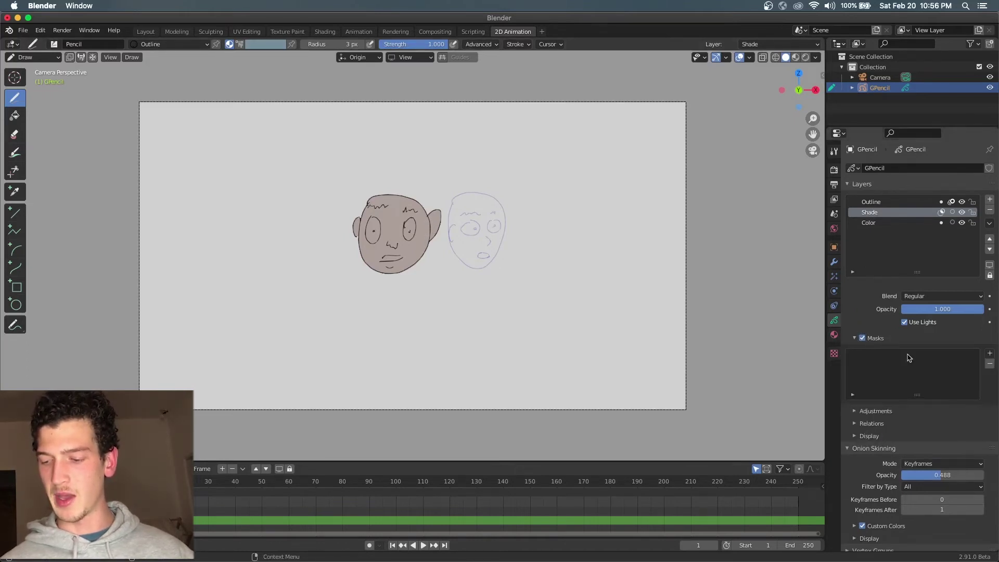
{"action": "left_click", "coordinate": [990, 353]}
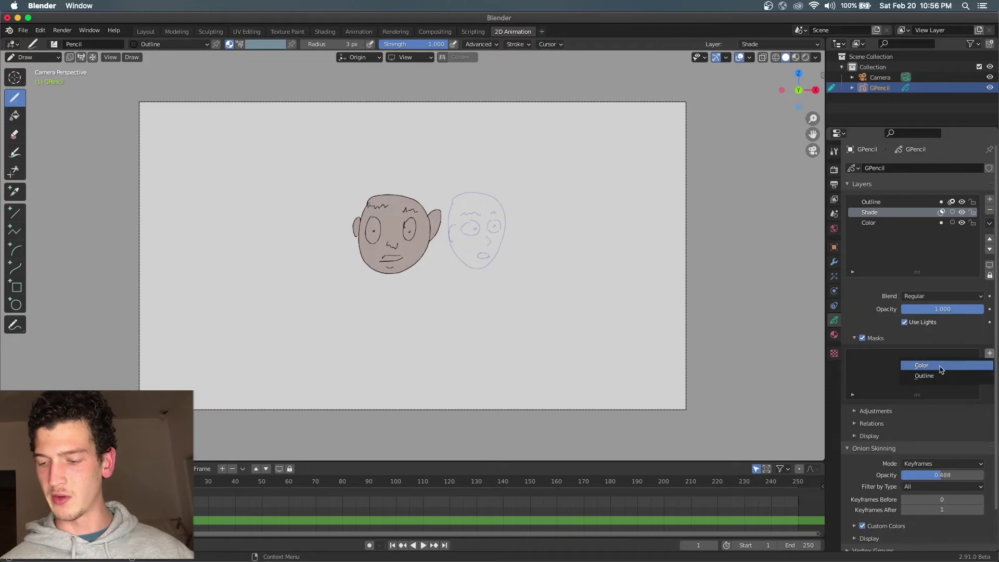
{"action": "left_click", "coordinate": [931, 365]}
{"action": "left_click", "coordinate": [833, 335]}
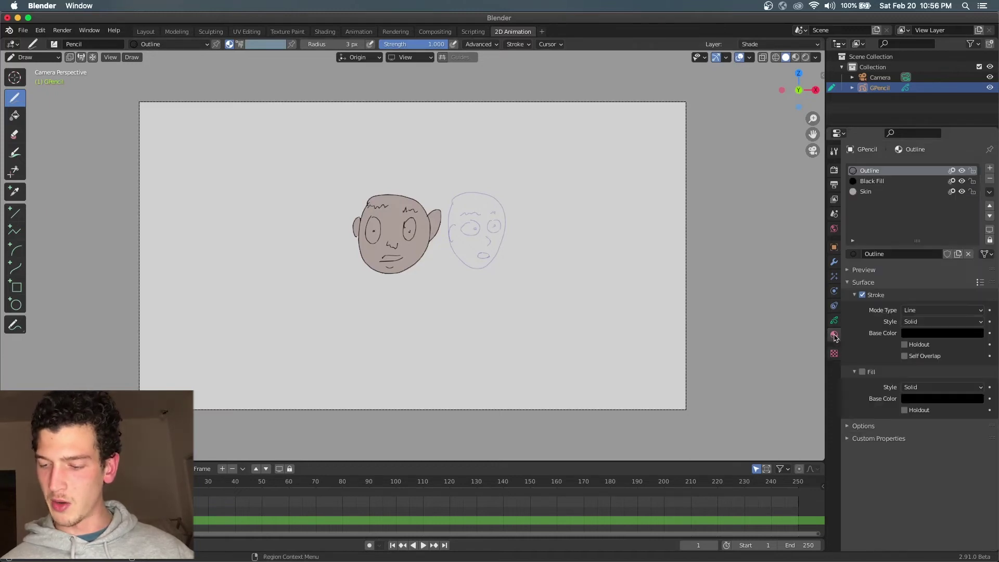
{"action": "left_click", "coordinate": [872, 181]}
{"action": "left_click", "coordinate": [835, 321]}
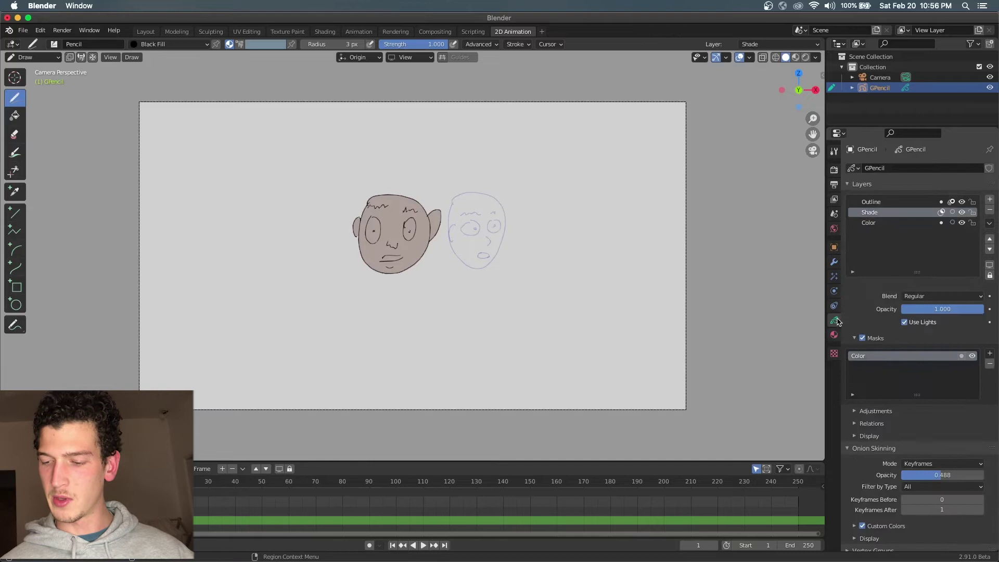
Paint black shading over the face's lower right, comparing it with the mask on and off
{"action": "mouse_move", "coordinate": [429, 227]}
{"action": "left_mouse_down"}
{"action": "mouse_move", "coordinate": [369, 271]}
{"action": "mouse_move", "coordinate": [405, 277]}
{"action": "mouse_move", "coordinate": [436, 257]}
{"action": "mouse_move", "coordinate": [443, 226]}
{"action": "left_mouse_up"}
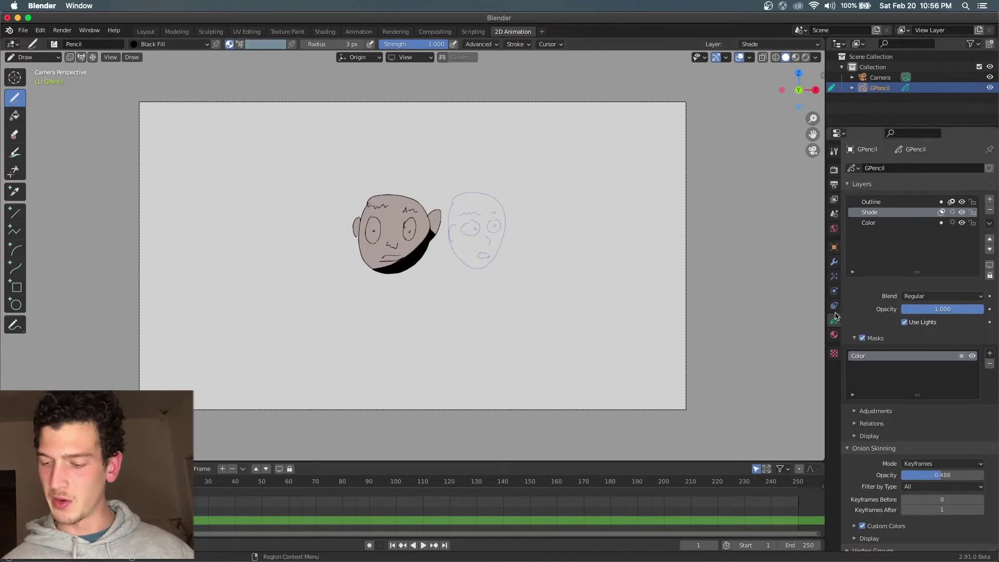
{"action": "left_click", "coordinate": [863, 338]}
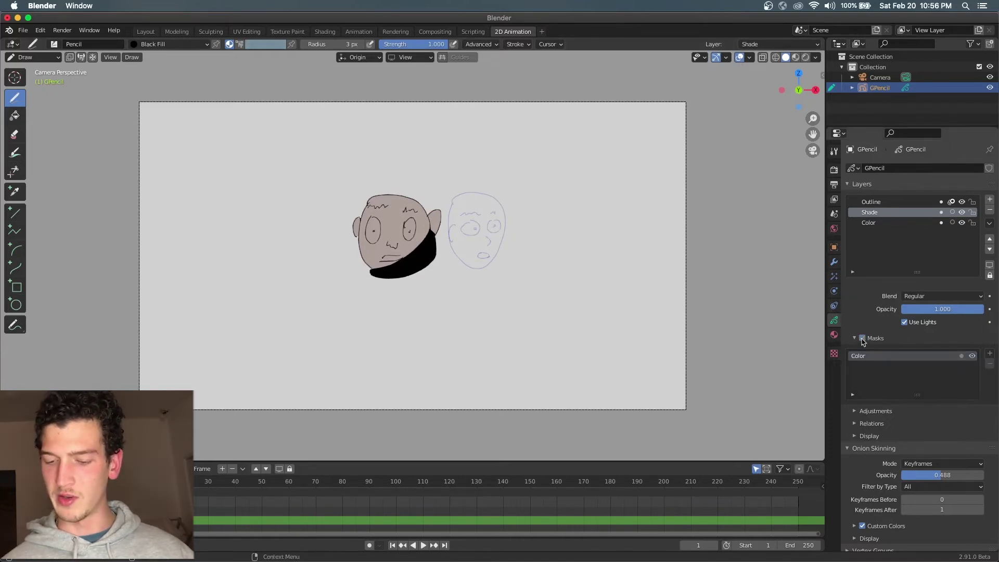
{"action": "left_click", "coordinate": [862, 338]}
{"action": "left_click", "coordinate": [863, 338]}
{"action": "left_click", "coordinate": [863, 338]}
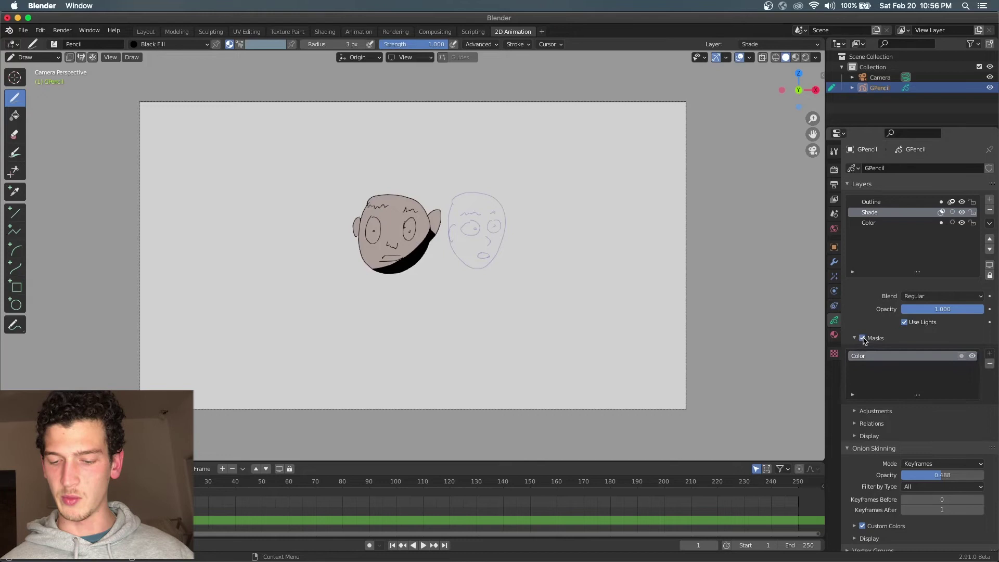
{"action": "left_click", "coordinate": [863, 338]}
{"action": "left_click", "coordinate": [862, 339]}
{"action": "left_click", "coordinate": [834, 334]}
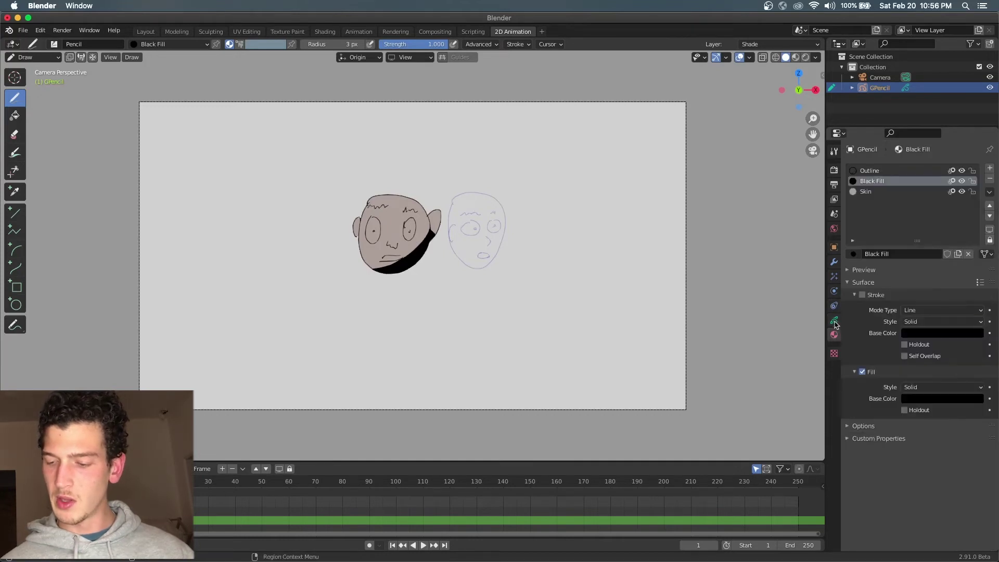
{"action": "left_click", "coordinate": [834, 320]}
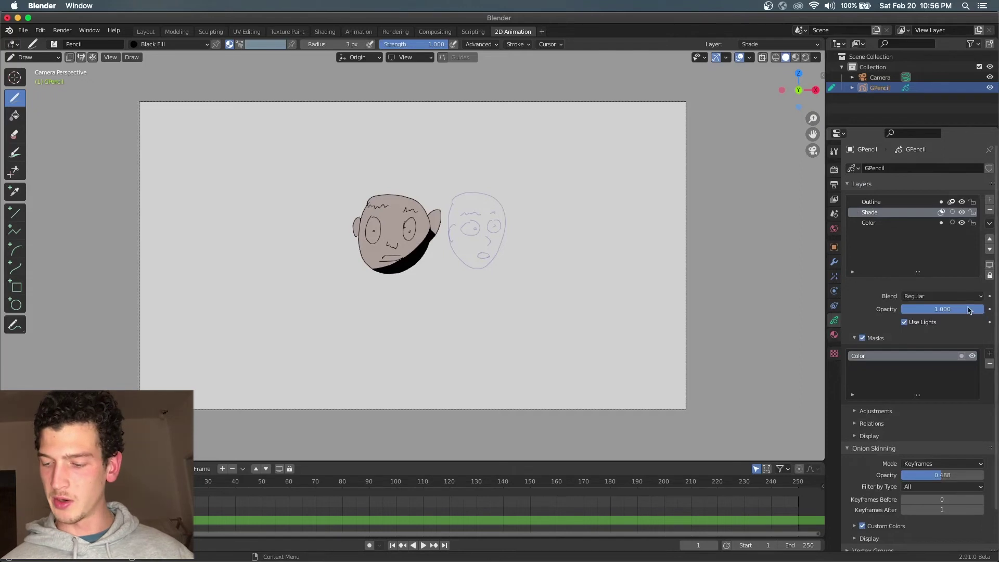
Fade Shade to about 0.42 opacity, shade beside the right eye, and add a Highlights layer
{"action": "left_click_drag", "start_coordinate": [972, 311], "coordinate": [931, 311]}
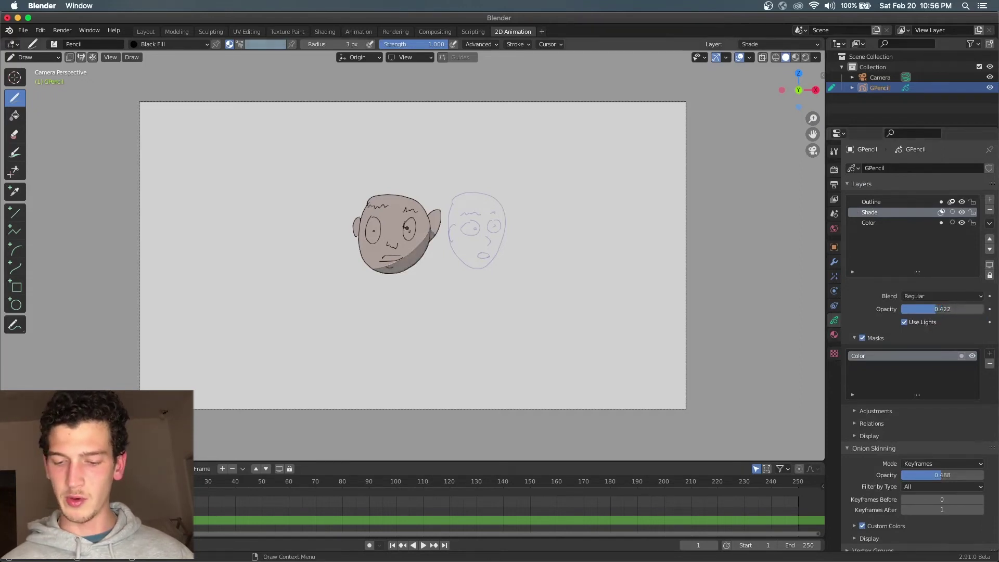
{"action": "mouse_move", "coordinate": [401, 242]}
{"action": "left_mouse_down"}
{"action": "mouse_move", "coordinate": [411, 240]}
{"action": "mouse_move", "coordinate": [367, 234]}
{"action": "left_mouse_up"}
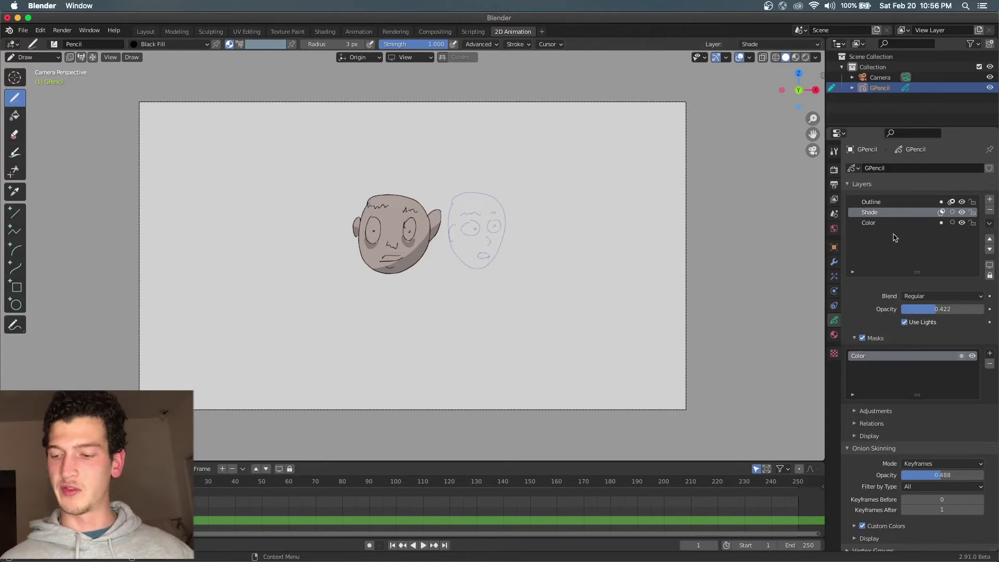
{"action": "left_click", "coordinate": [989, 199]}
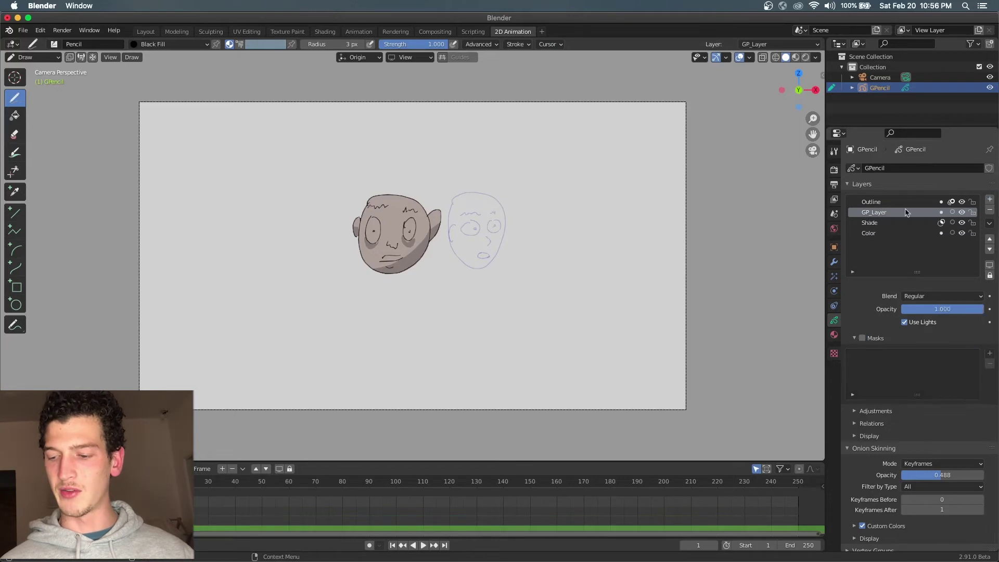
{"action": "double_click", "coordinate": [883, 211]}
{"action": "type", "text": "S"}
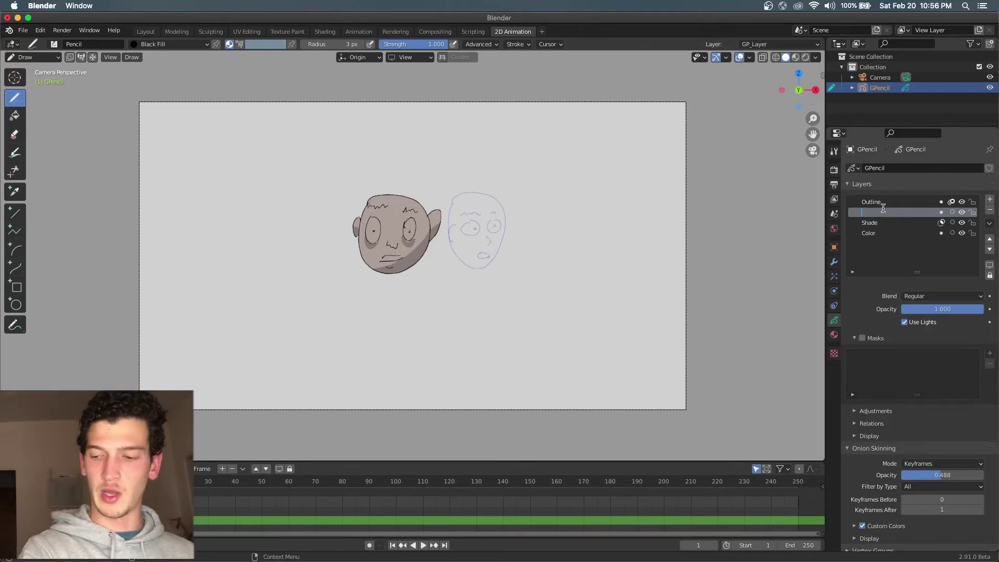
{"action": "type", "text": "High"}
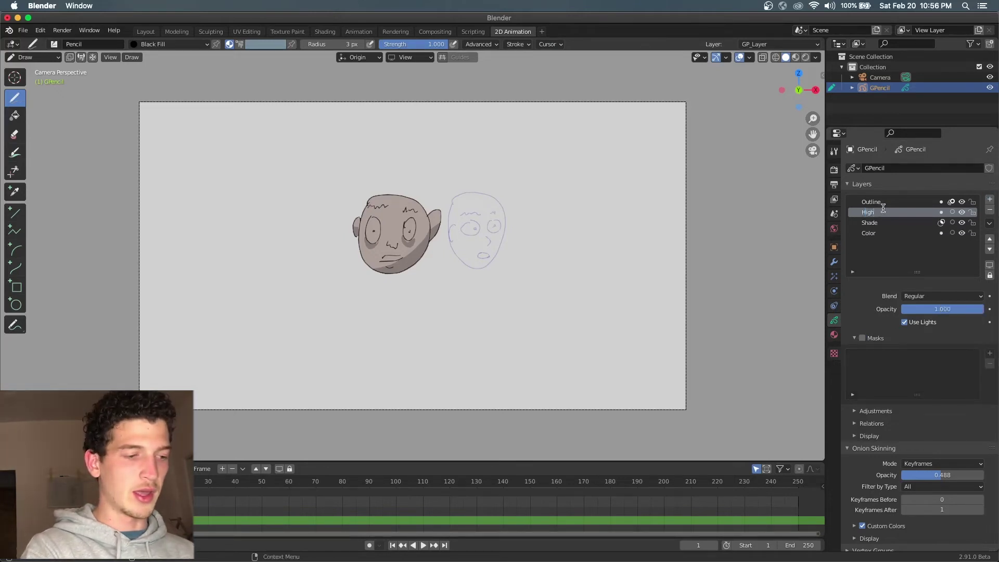
{"action": "type", "text": "lights"}
Confirm the layer name Highlights and add a new material slot named Highlight
{"action": "key", "text": "Return"}
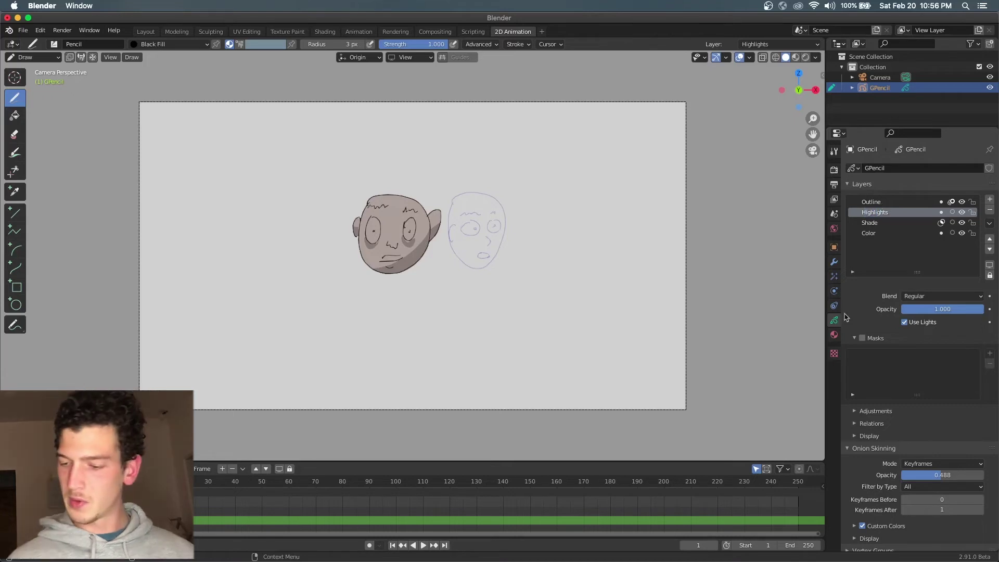
{"action": "left_click", "coordinate": [835, 334]}
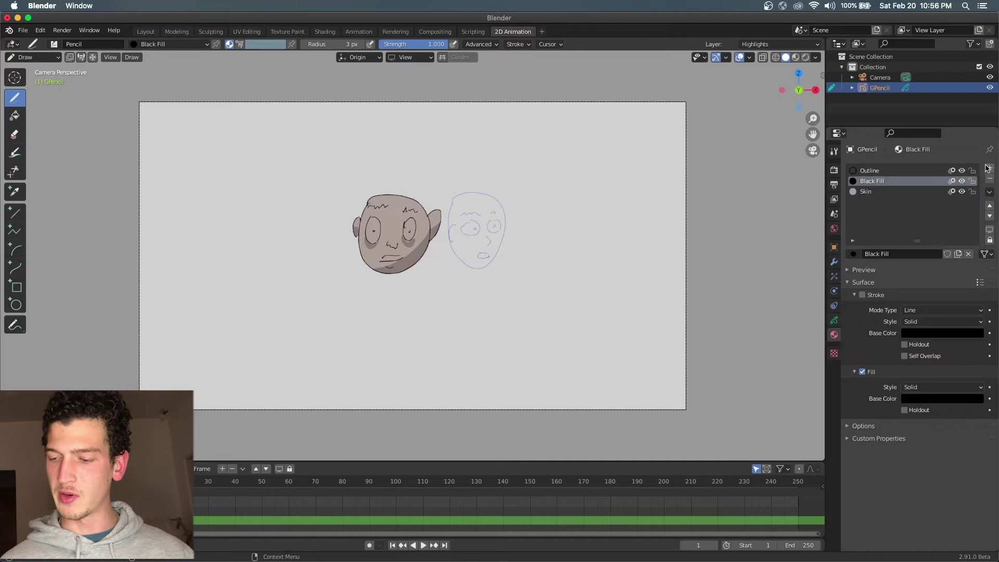
{"action": "left_click", "coordinate": [990, 169]}
{"action": "left_click", "coordinate": [921, 253]}
{"action": "double_click", "coordinate": [893, 254]}
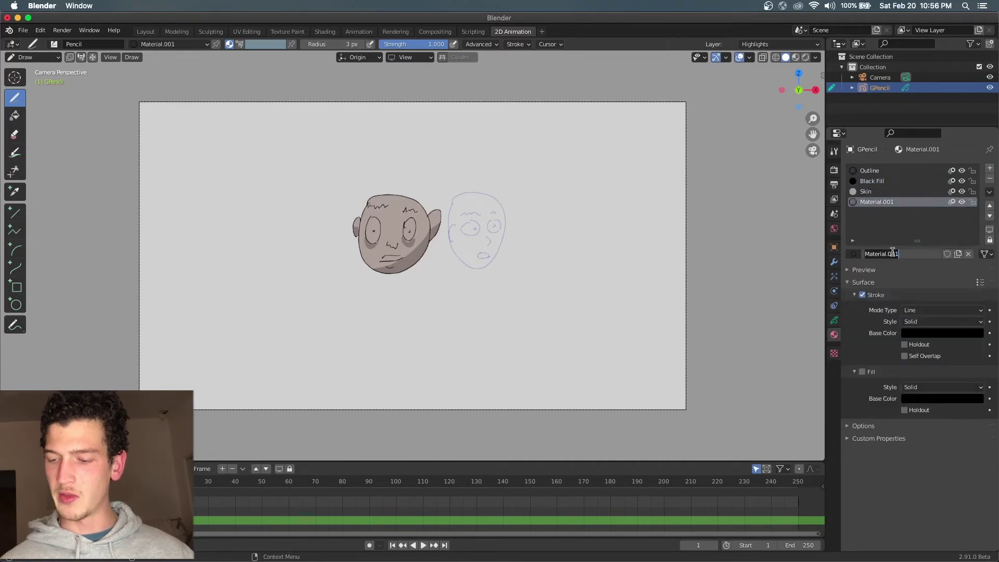
{"action": "type", "text": "High"}
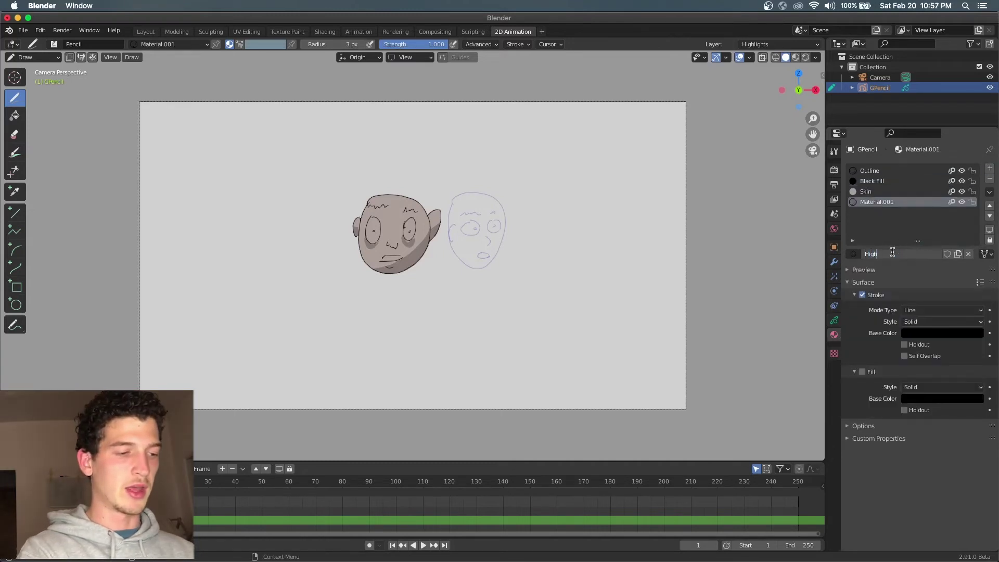
{"action": "type", "text": "light"}
{"action": "key", "text": "Return"}
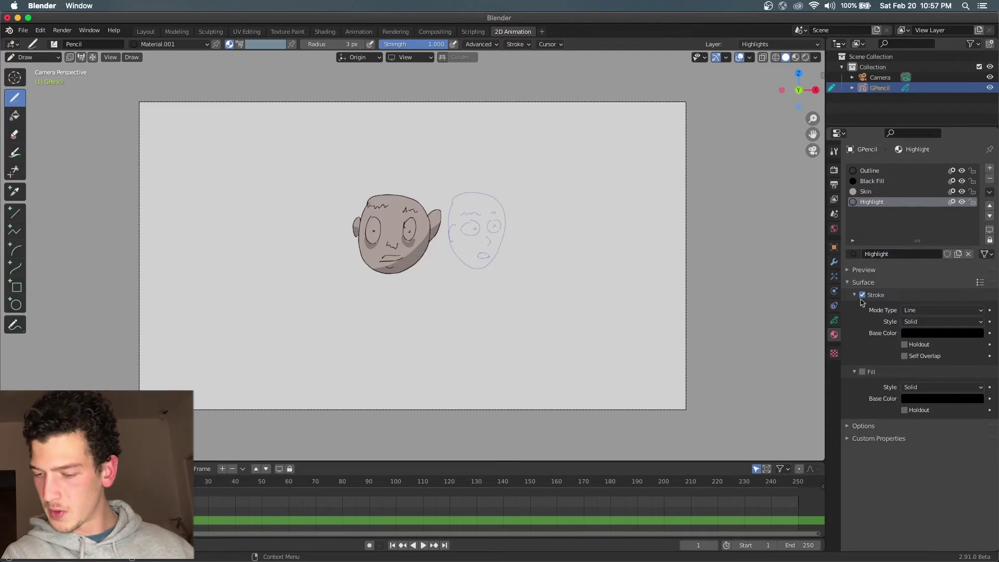
Make the Highlight material fill-only with a white fill colour
{"action": "left_click", "coordinate": [862, 295]}
{"action": "left_click", "coordinate": [862, 371]}
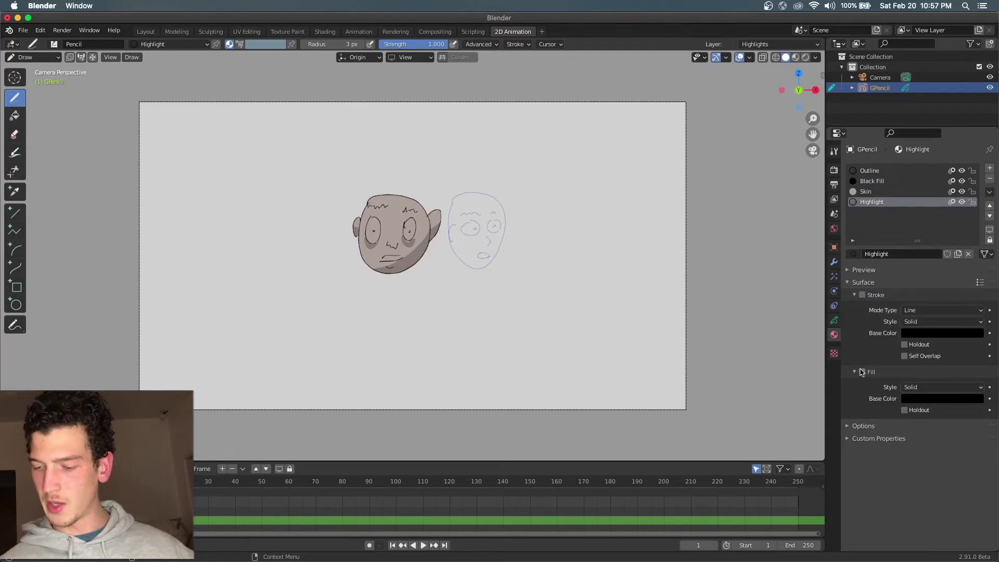
{"action": "left_click", "coordinate": [935, 400]}
{"action": "left_click_drag", "start_coordinate": [976, 287], "coordinate": [979, 244]}
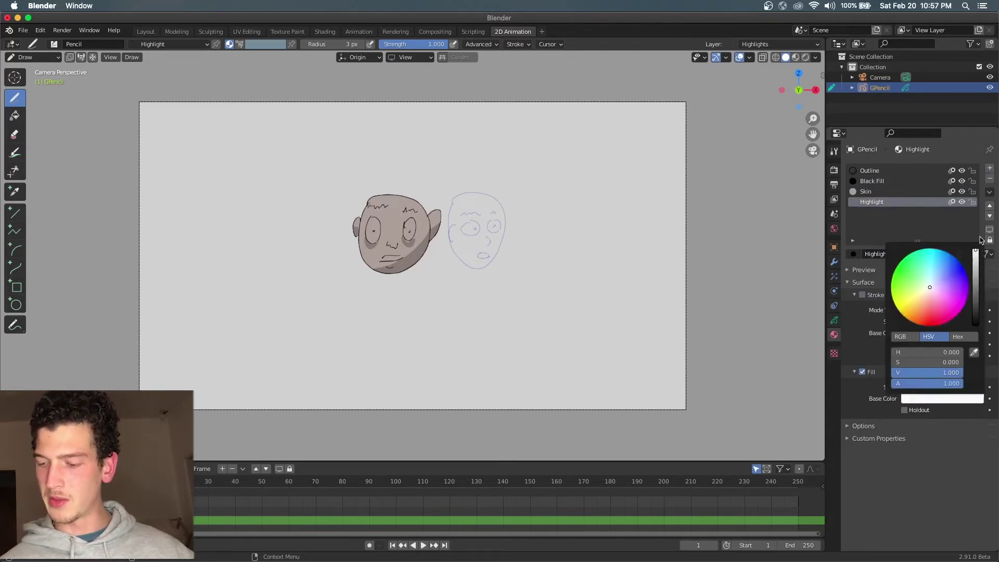
Mask the Highlights layer by the Color layer and lower its opacity to 0.410
{"action": "left_click", "coordinate": [834, 320]}
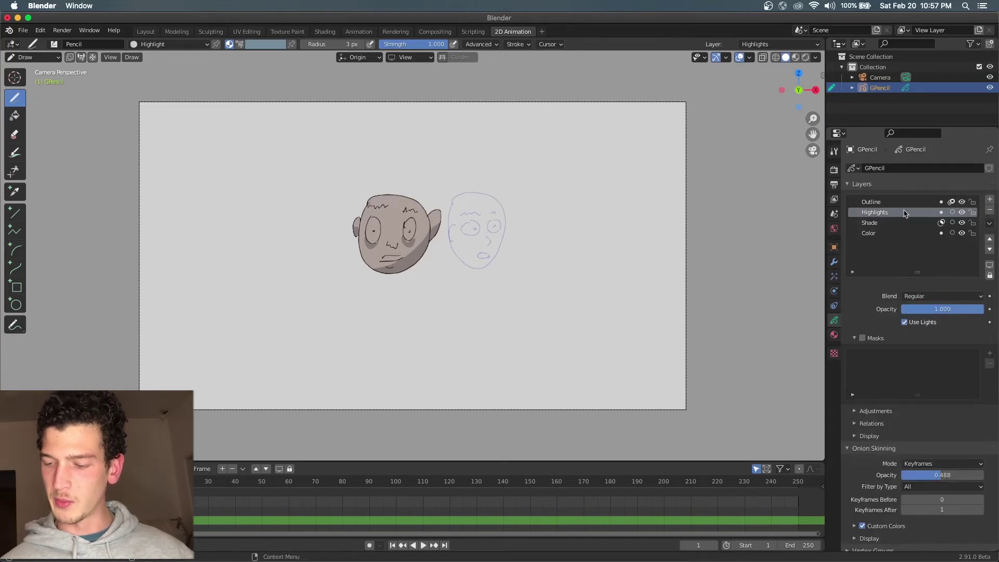
{"action": "left_click", "coordinate": [862, 337]}
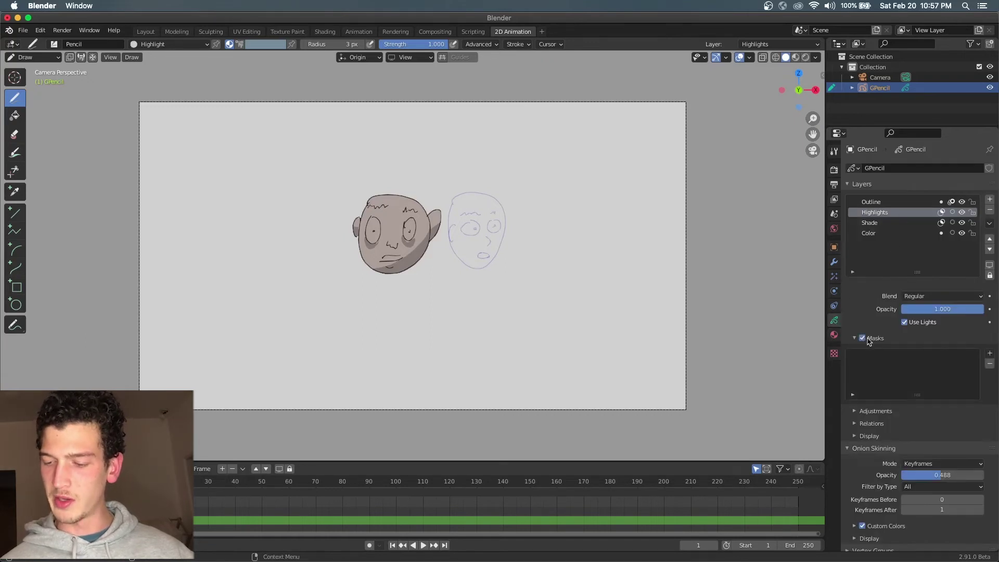
{"action": "left_click", "coordinate": [990, 353]}
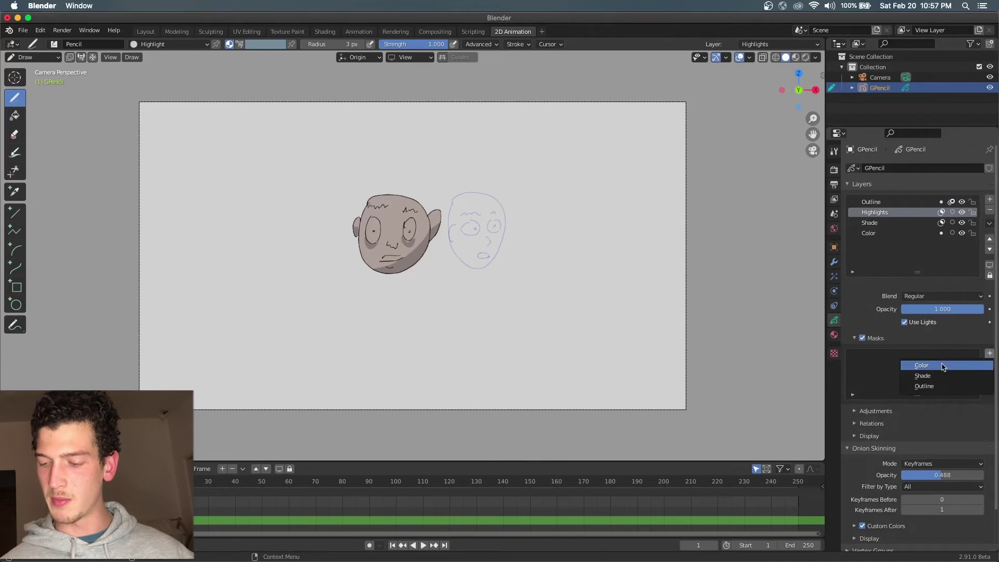
{"action": "left_click", "coordinate": [944, 367]}
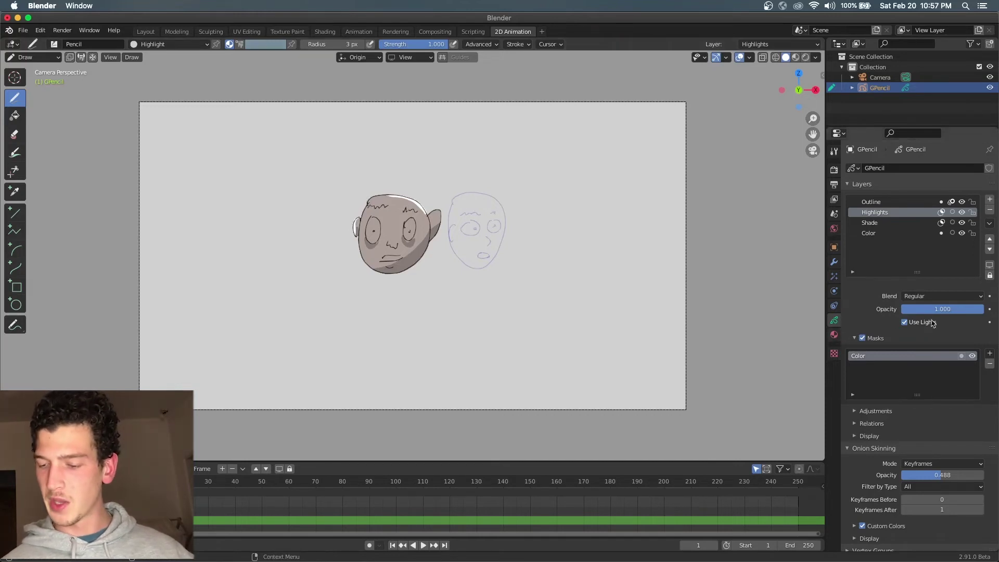
{"action": "mouse_move", "coordinate": [970, 312]}
{"action": "left_mouse_down"}
{"action": "mouse_move", "coordinate": [936, 311]}
{"action": "mouse_move", "coordinate": [918, 328]}
{"action": "mouse_move", "coordinate": [911, 320]}
{"action": "left_mouse_up"}
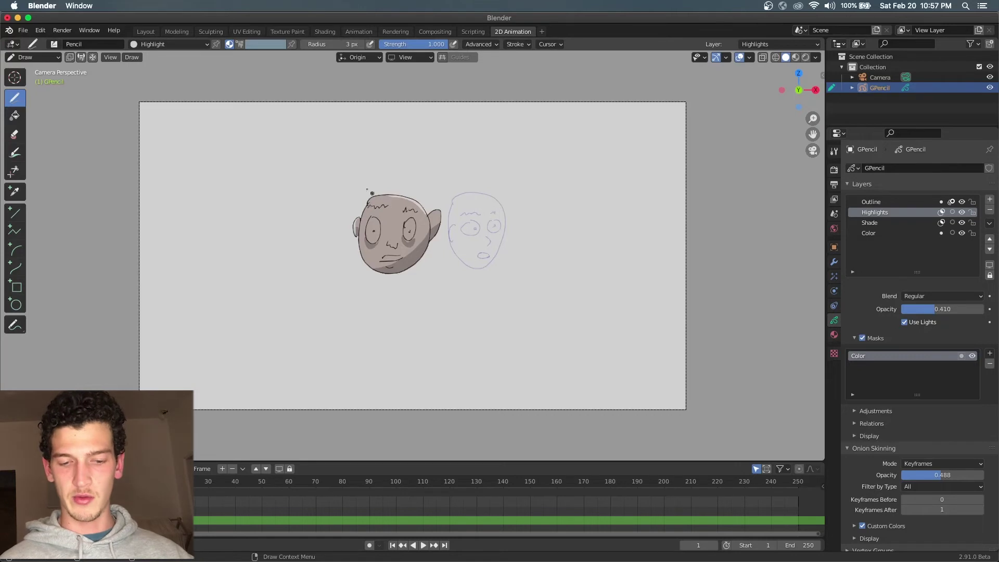
In Edit Mode, zoom in and select a head outline point, cancelling an accidental extrude
{"action": "key", "text": "Tab"}
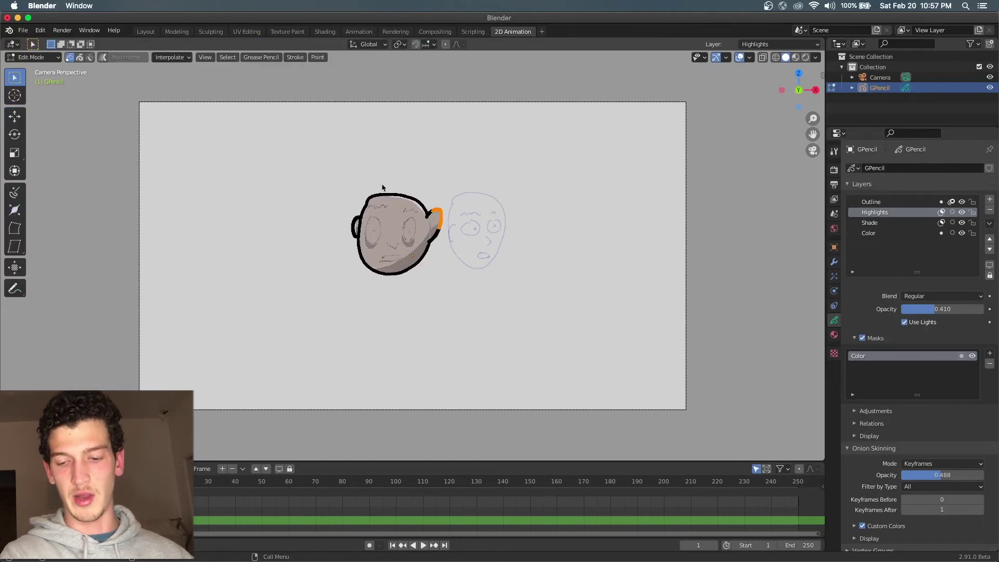
{"action": "scroll", "coordinate": [441, 246], "scroll_direction": "up", "scroll_amount": 3}
{"action": "scroll", "coordinate": [441, 245], "scroll_direction": "up", "scroll_amount": 2}
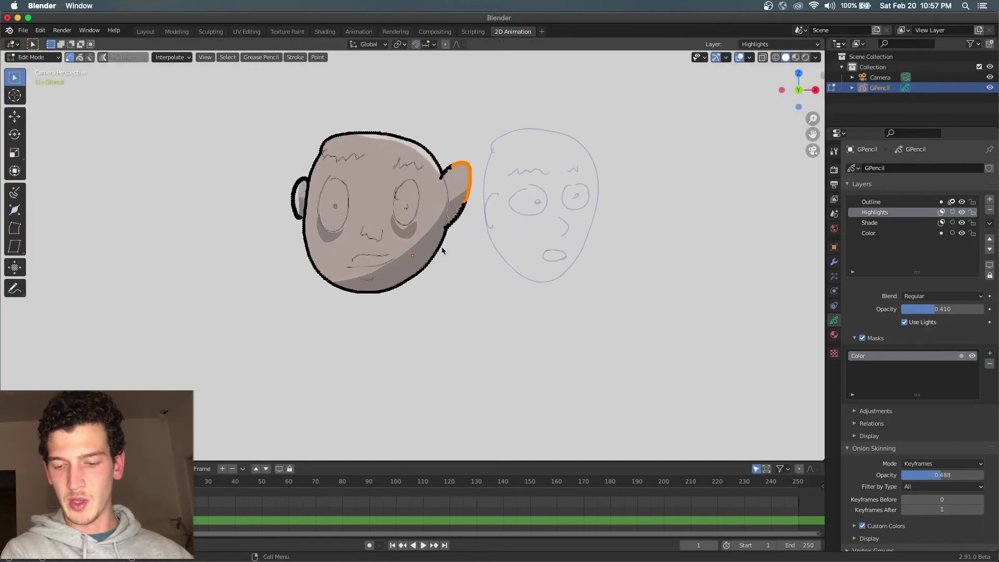
{"action": "left_click", "coordinate": [443, 238]}
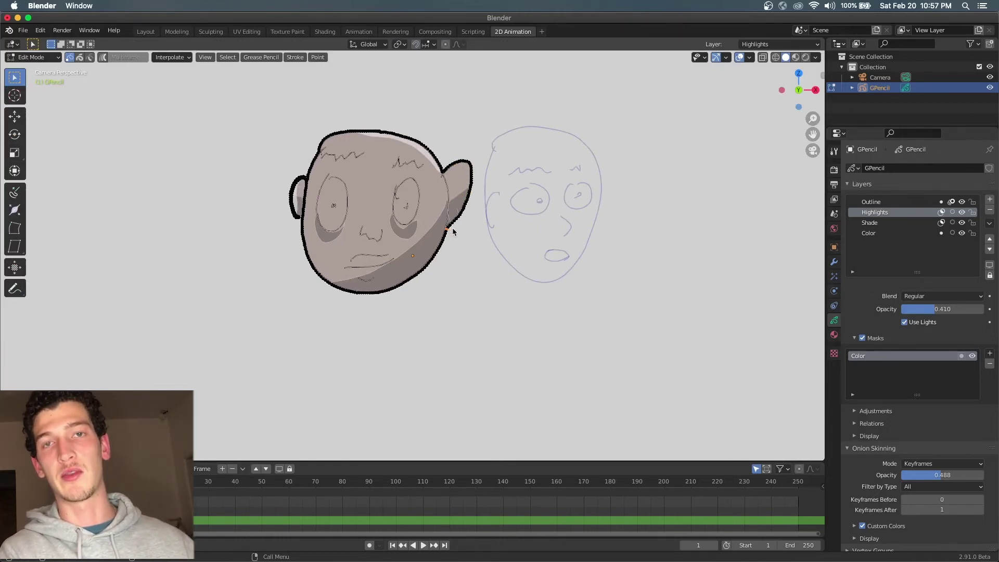
{"action": "key", "text": "e"}
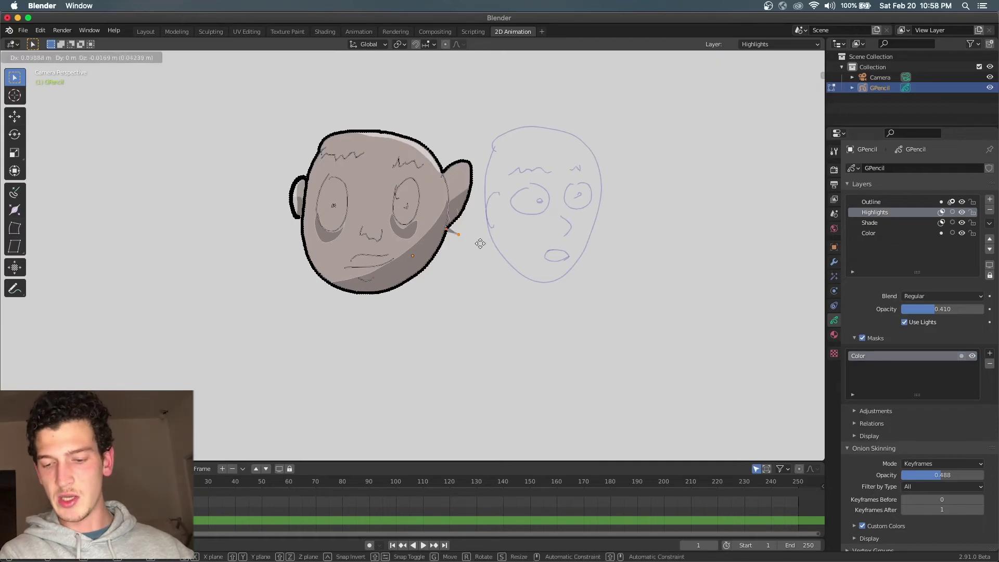
{"action": "key", "text": "Escape"}
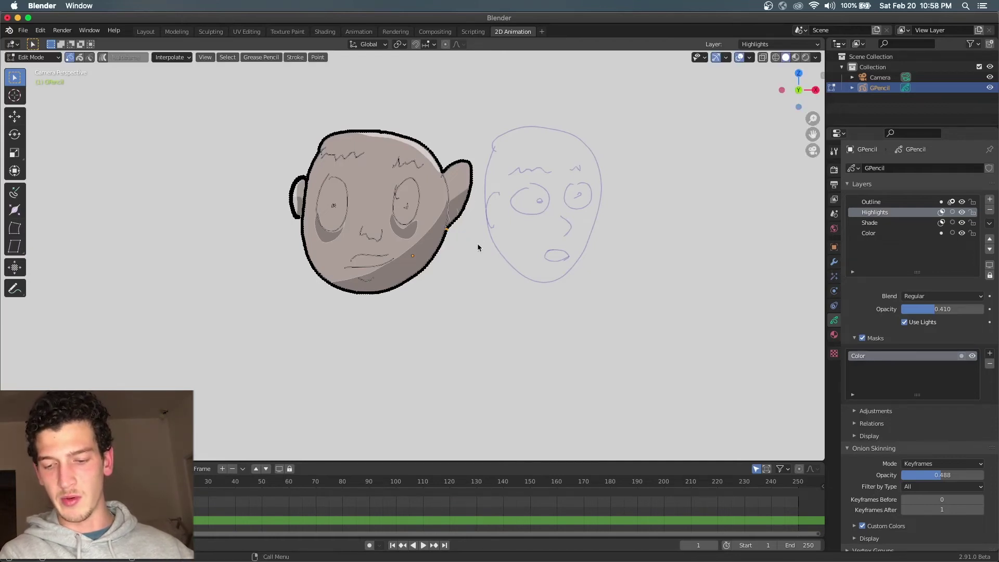
{"action": "scroll", "coordinate": [448, 245], "scroll_direction": "up", "scroll_amount": 3, "text": "shift"}
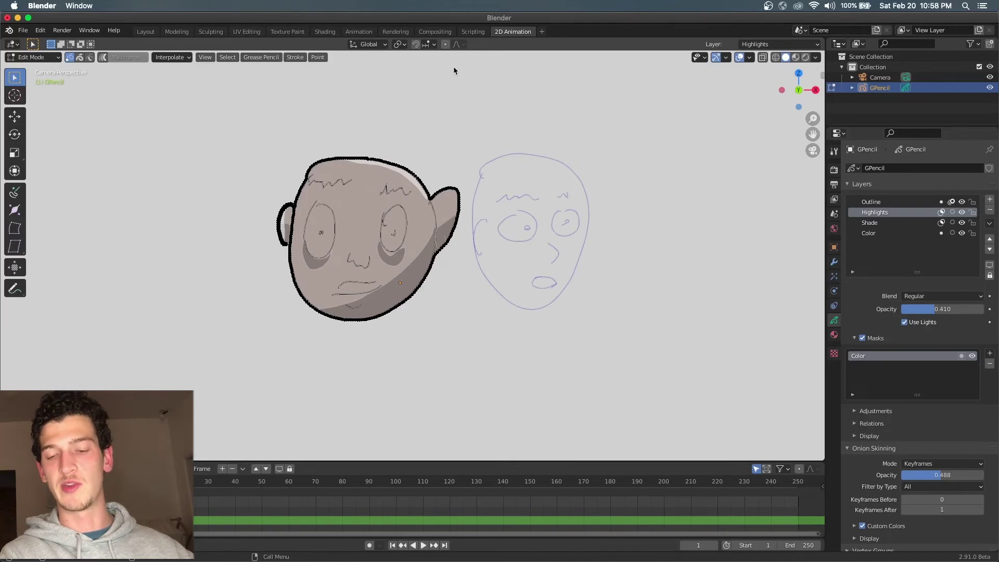
With proportional editing, pull the top of the head outline upward, then return to Draw mode
{"action": "left_click", "coordinate": [446, 45]}
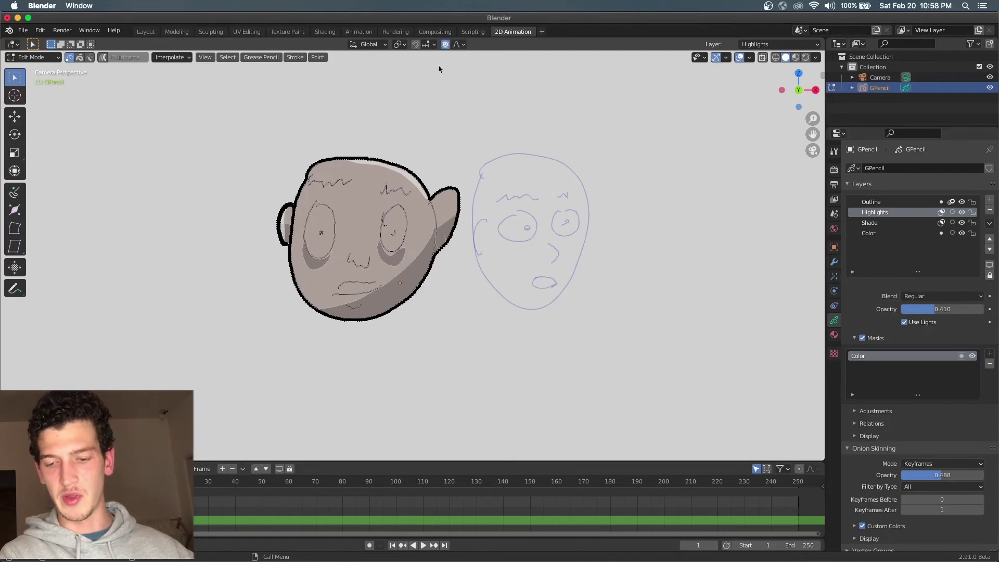
{"action": "left_click", "coordinate": [407, 164]}
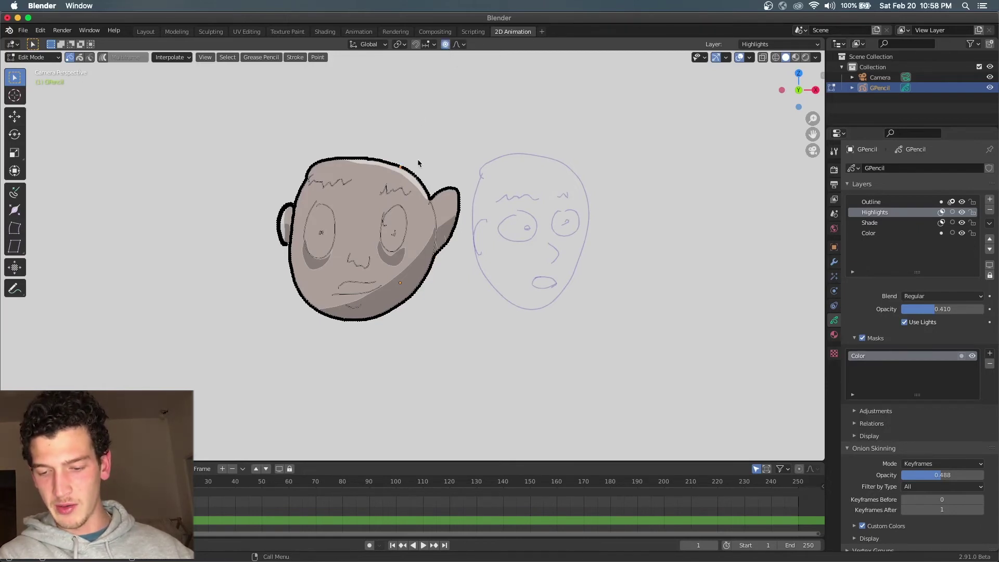
{"action": "key", "text": "g"}
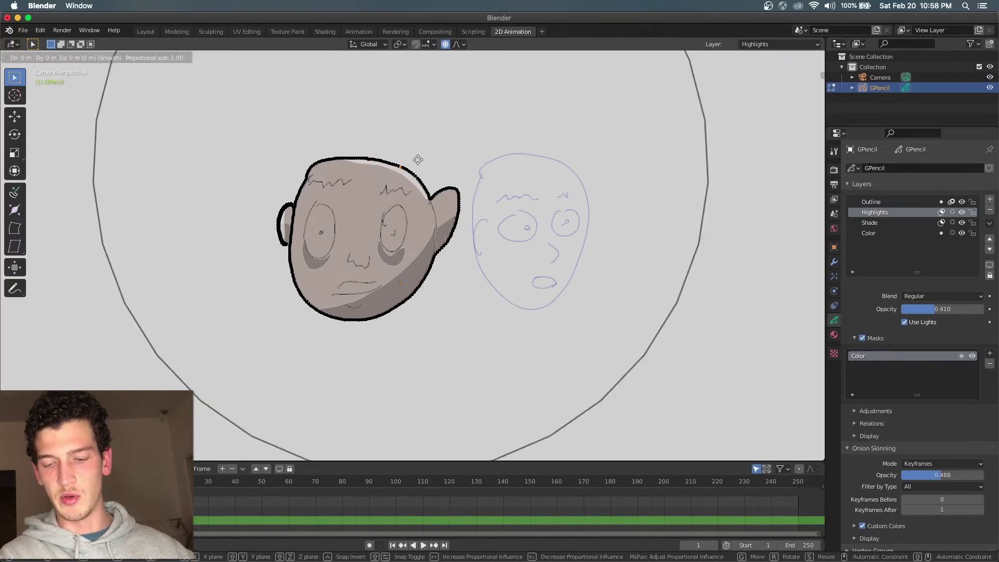
{"action": "scroll", "coordinate": [417, 159], "scroll_direction": "down", "scroll_amount": 2}
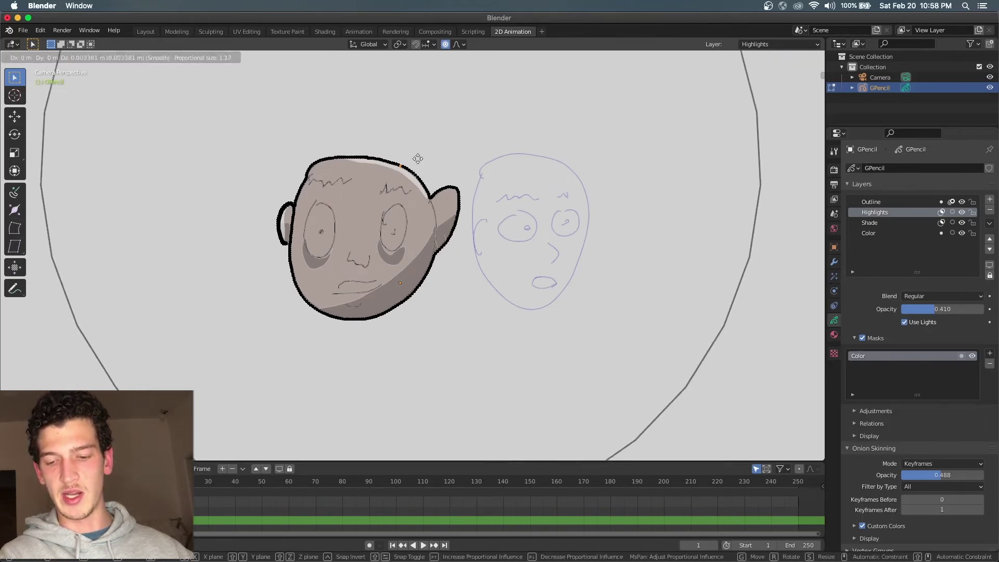
{"action": "scroll", "coordinate": [418, 159], "scroll_direction": "up", "scroll_amount": 7}
{"action": "scroll", "coordinate": [418, 158], "scroll_direction": "up", "scroll_amount": 13}
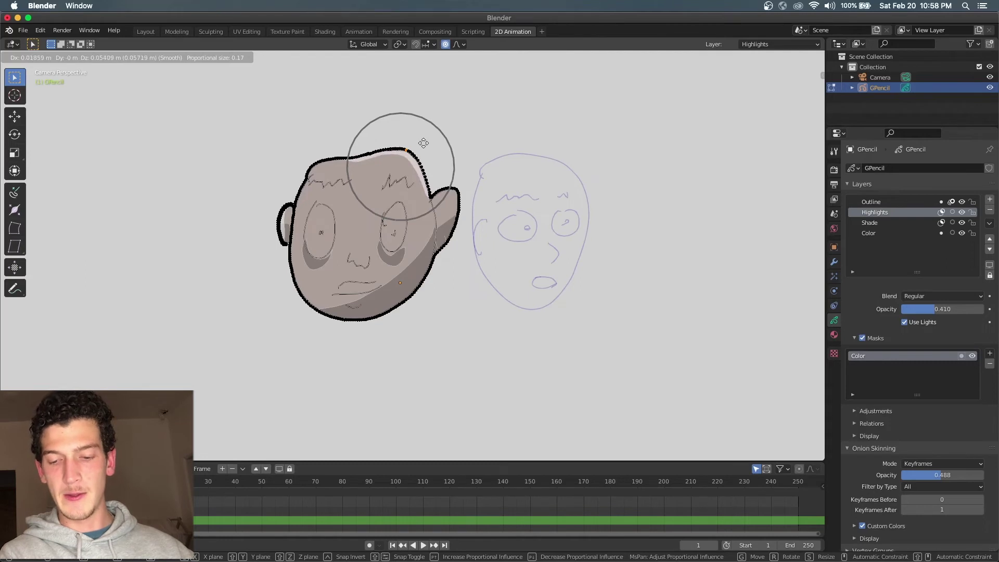
{"action": "left_click", "coordinate": [423, 142]}
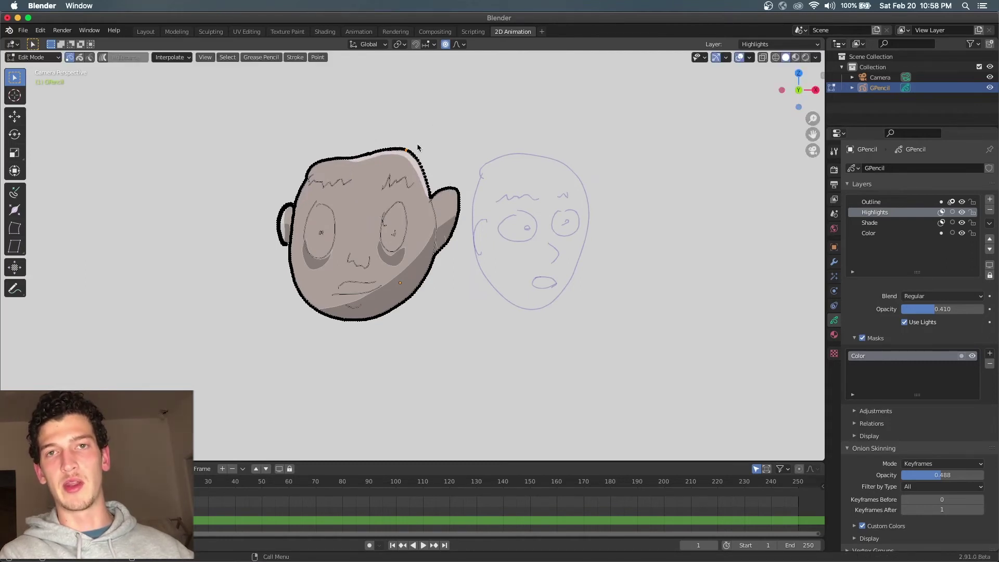
{"action": "key", "text": "ctrl+z"}
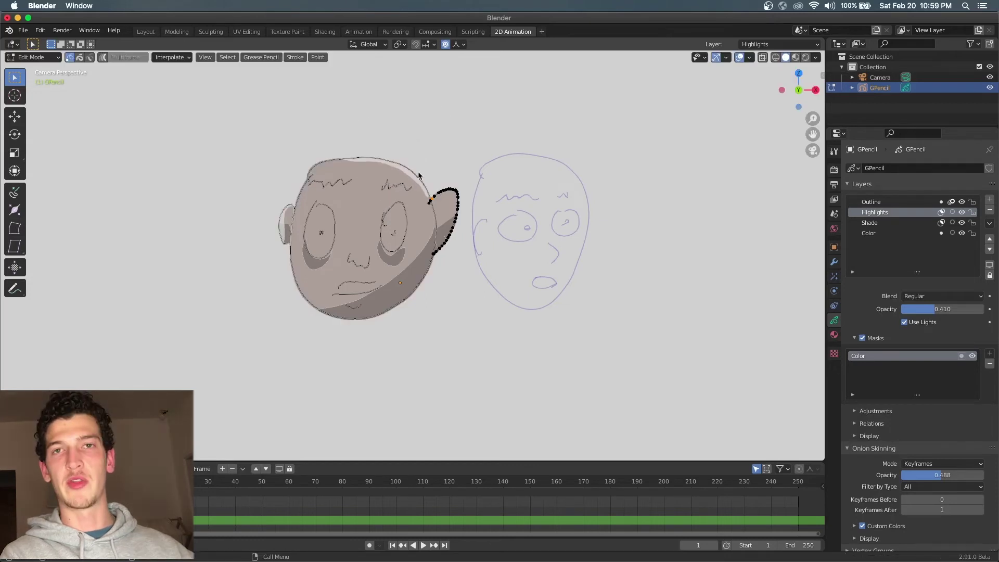
{"action": "key", "text": "Tab"}
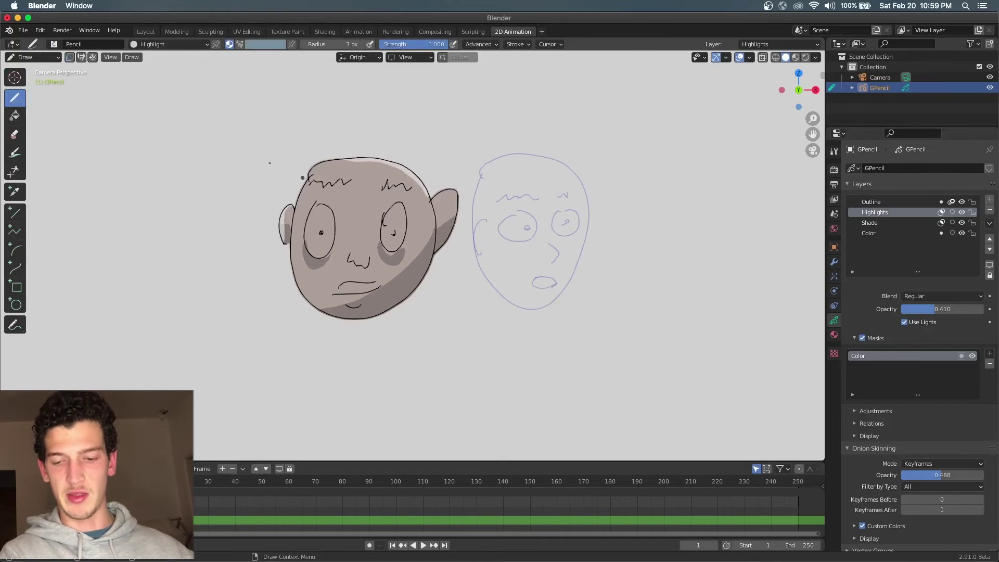
In Sculpt Mode, push the top of the head into a new shape with a 96 px brush
{"action": "left_click", "coordinate": [37, 58]}
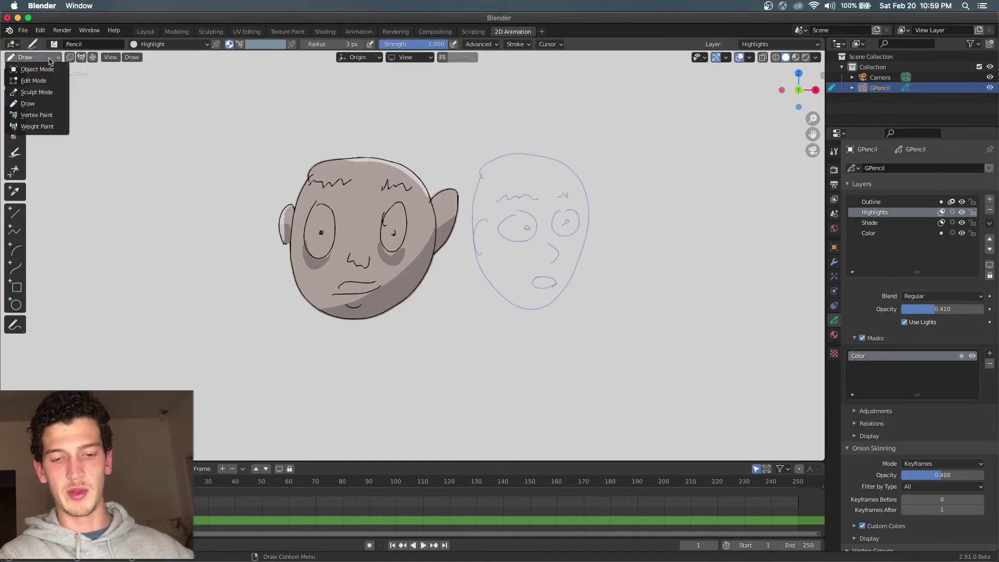
{"action": "left_click", "coordinate": [38, 93]}
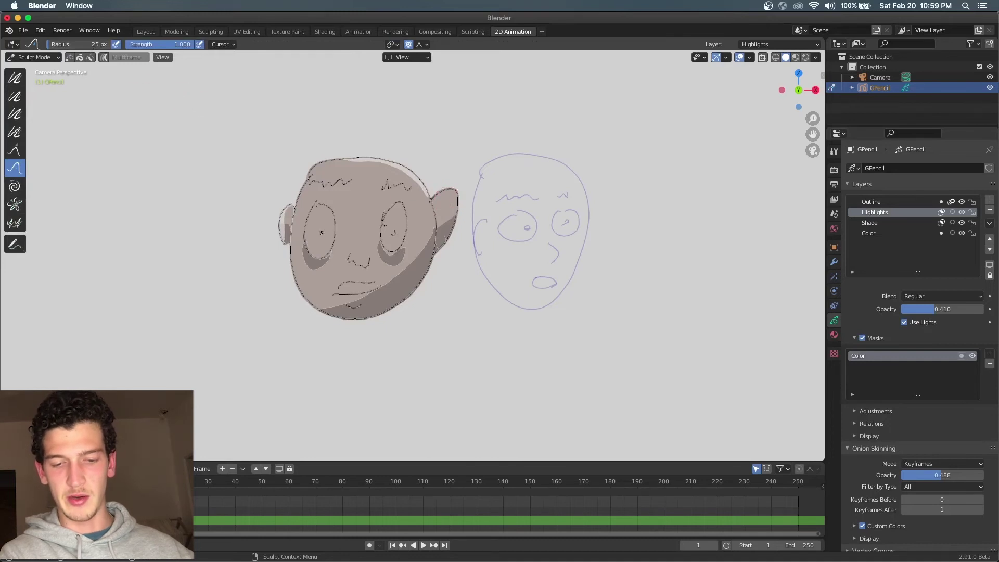
{"action": "left_click_drag", "start_coordinate": [99, 44], "coordinate": [124, 47]}
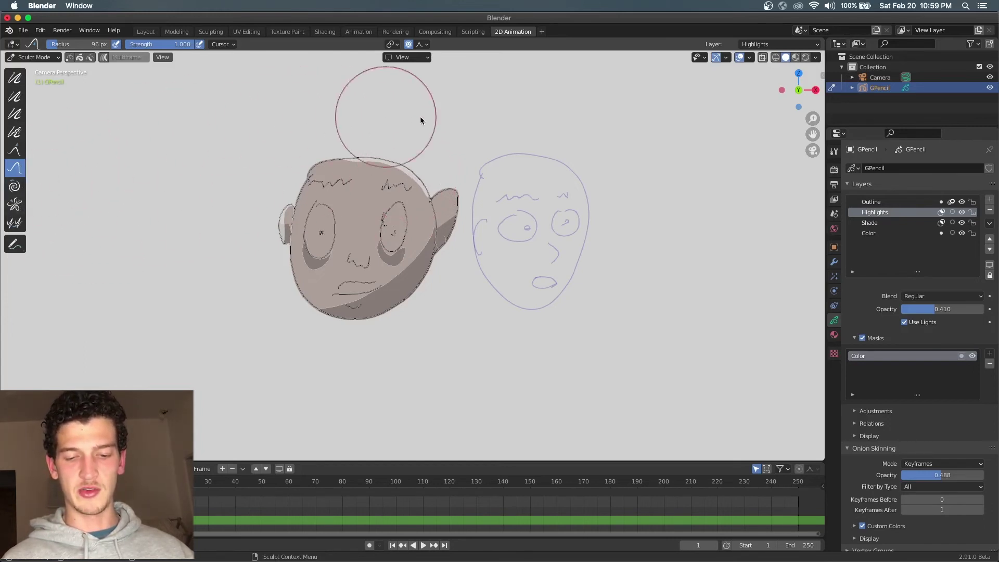
{"action": "mouse_move", "coordinate": [403, 170]}
{"action": "left_mouse_down"}
{"action": "mouse_move", "coordinate": [416, 134]}
{"action": "mouse_move", "coordinate": [407, 165]}
{"action": "mouse_move", "coordinate": [361, 179]}
{"action": "left_mouse_up"}
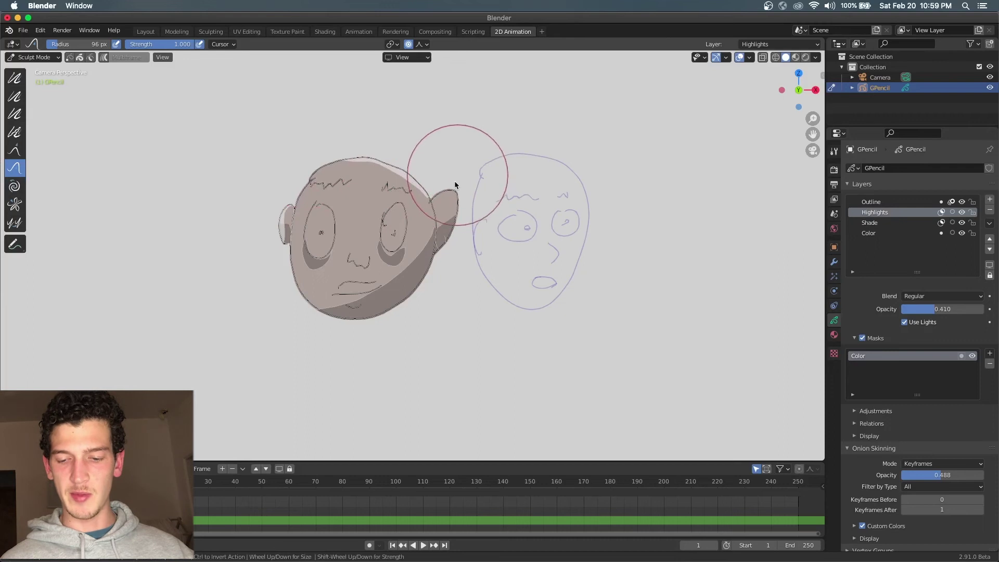
Pinch the head's facial strokes together with a 153 px Pinch brush, then return to drawing
{"action": "left_click", "coordinate": [14, 204]}
{"action": "left_click_drag", "start_coordinate": [93, 44], "coordinate": [135, 44]}
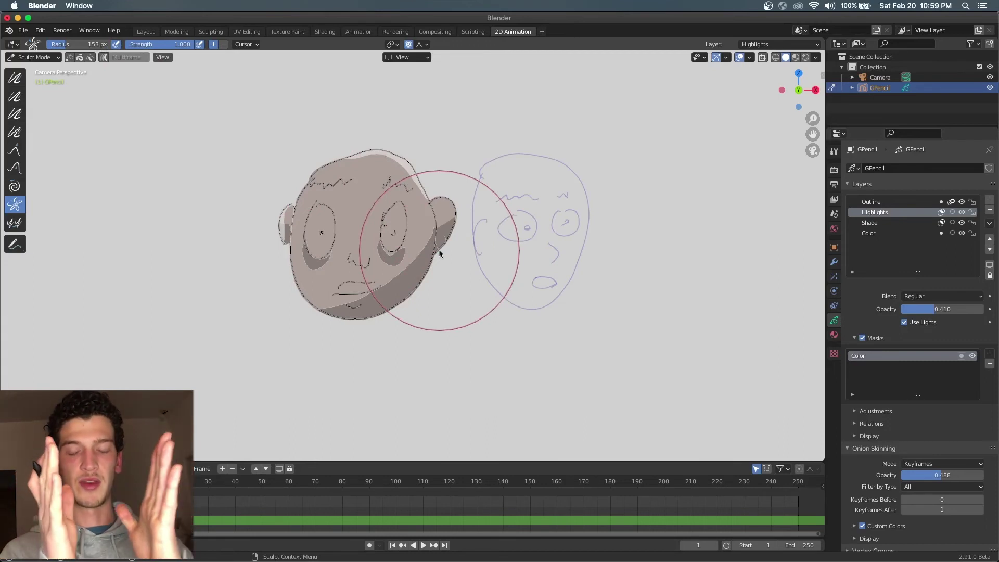
{"action": "mouse_move", "coordinate": [438, 253]}
{"action": "left_mouse_down"}
{"action": "mouse_move", "coordinate": [338, 307]}
{"action": "mouse_move", "coordinate": [360, 295]}
{"action": "mouse_move", "coordinate": [349, 322]}
{"action": "mouse_move", "coordinate": [353, 312]}
{"action": "mouse_move", "coordinate": [323, 292]}
{"action": "mouse_move", "coordinate": [372, 309]}
{"action": "mouse_move", "coordinate": [383, 290]}
{"action": "mouse_move", "coordinate": [362, 236]}
{"action": "mouse_move", "coordinate": [367, 170]}
{"action": "left_mouse_up"}
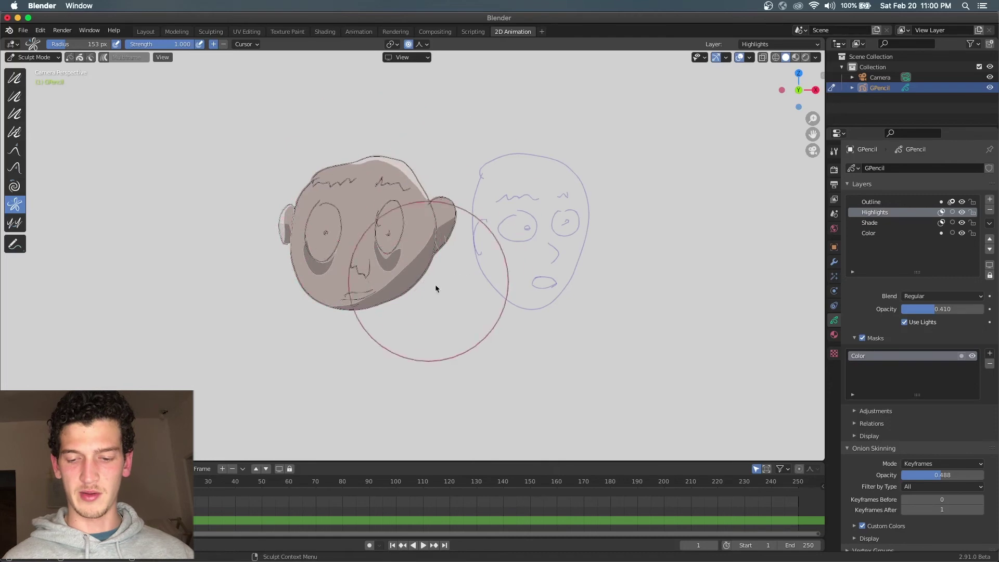
{"action": "left_click", "coordinate": [32, 57]}
{"action": "left_click", "coordinate": [32, 106]}
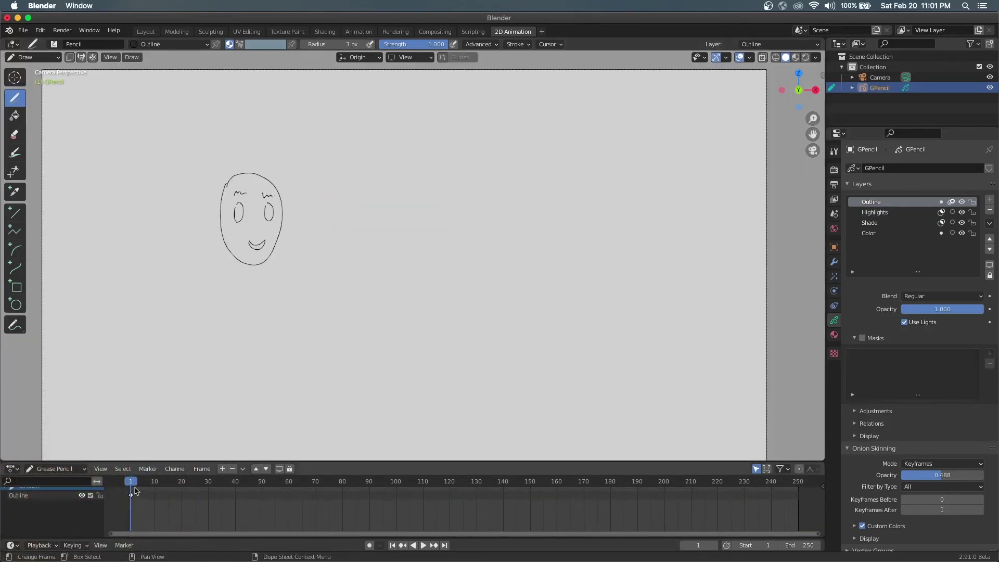
Move the playhead from frame 1 to frame 20 and reopen the interaction mode list
{"action": "left_click_drag", "start_coordinate": [132, 485], "coordinate": [183, 486]}
{"action": "scroll", "coordinate": [274, 201], "scroll_direction": "up", "scroll_amount": 3}
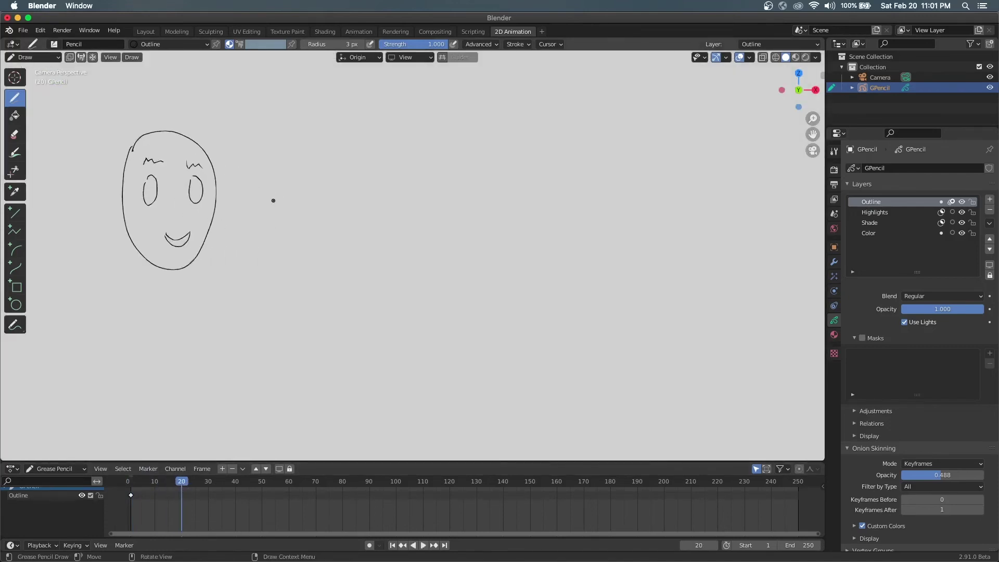
{"action": "scroll", "coordinate": [274, 201], "scroll_direction": "left", "scroll_amount": 3}
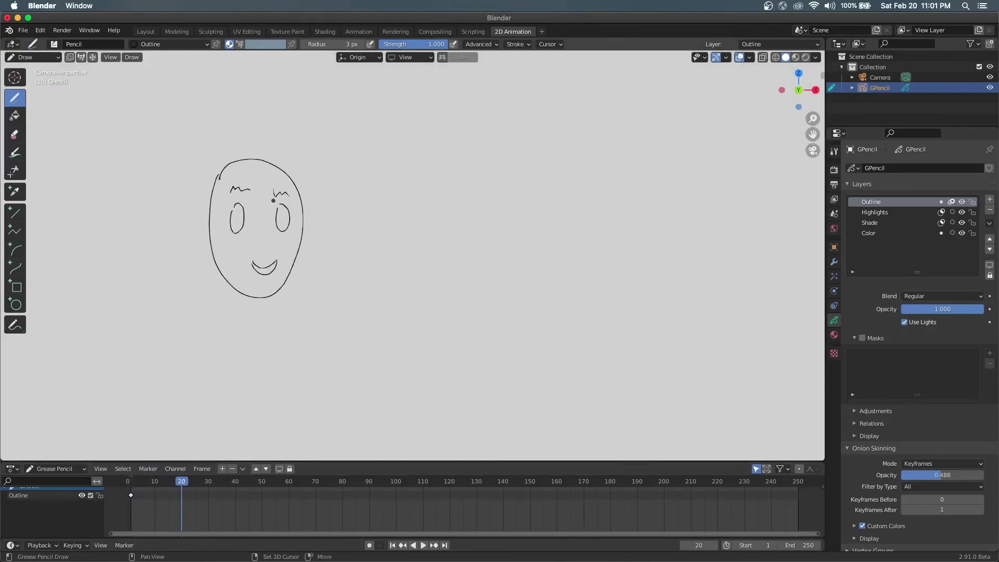
{"action": "left_click", "coordinate": [31, 57]}
{"action": "left_click", "coordinate": [32, 103]}
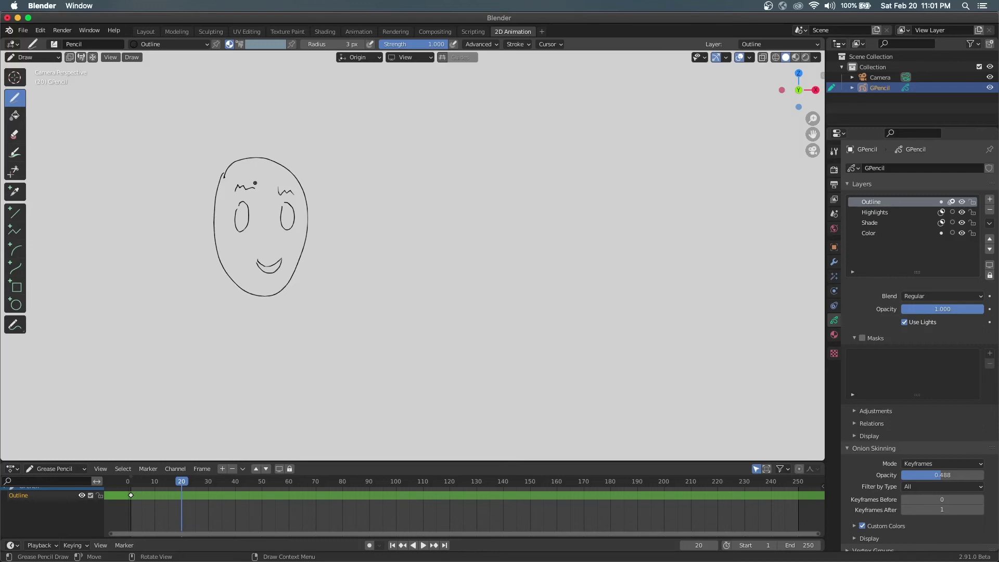
At frame 20, sculpt a new expression: pinch the left eye and push the mouth, then compare frames
{"action": "left_click", "coordinate": [39, 57]}
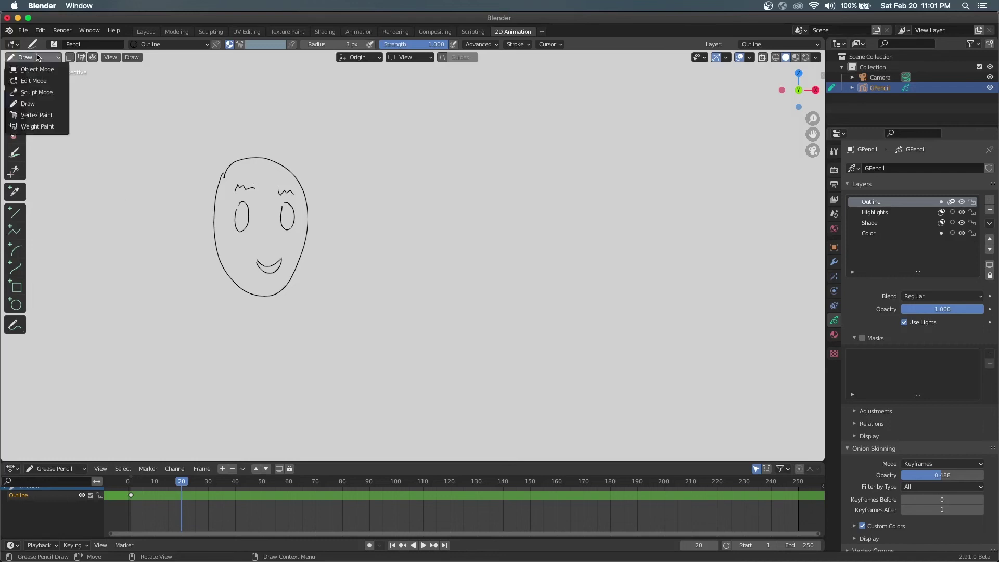
{"action": "left_click", "coordinate": [47, 92]}
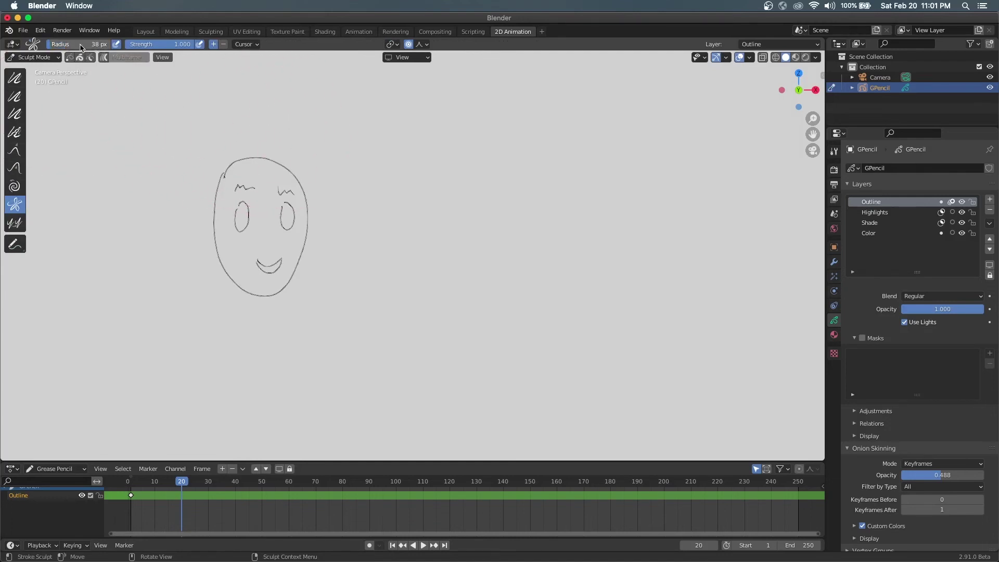
{"action": "mouse_move", "coordinate": [248, 216]}
{"action": "left_mouse_down"}
{"action": "mouse_move", "coordinate": [252, 205]}
{"action": "mouse_move", "coordinate": [234, 200]}
{"action": "mouse_move", "coordinate": [240, 184]}
{"action": "mouse_move", "coordinate": [289, 182]}
{"action": "left_mouse_up"}
{"action": "key", "text": "Tab"}
{"action": "key", "text": "Tab"}
{"action": "left_click_drag", "start_coordinate": [257, 258], "coordinate": [281, 266]}
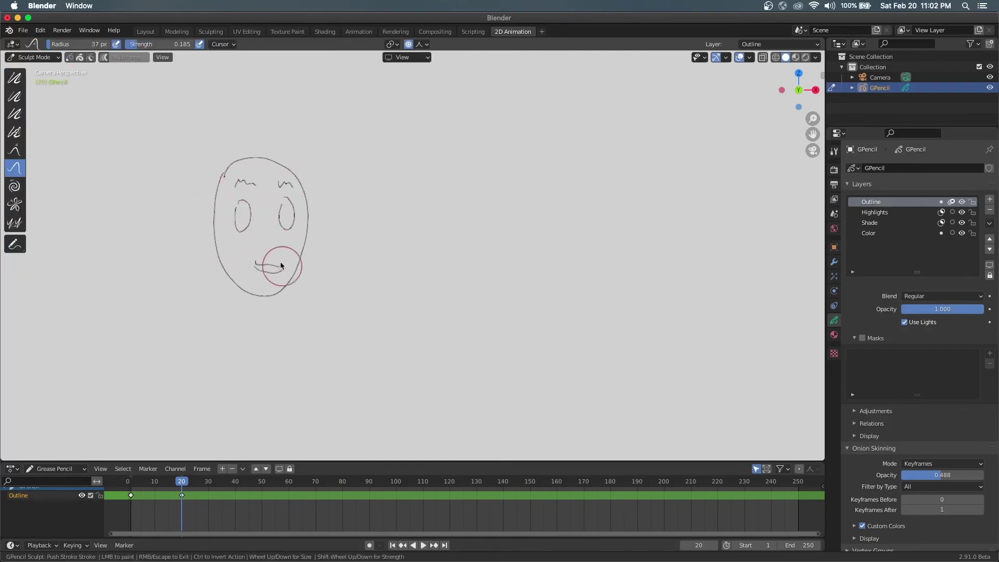
{"action": "left_click_drag", "start_coordinate": [175, 482], "coordinate": [155, 482]}
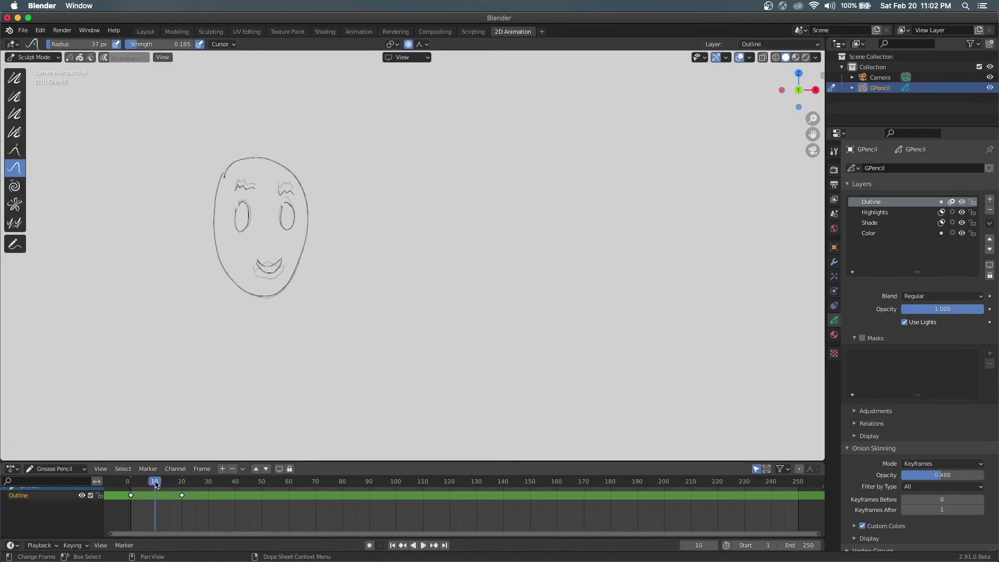
In Edit Mode, generate in-between frames from 1 to 20 with Interpolate Sequence
{"action": "key", "text": "Tab"}
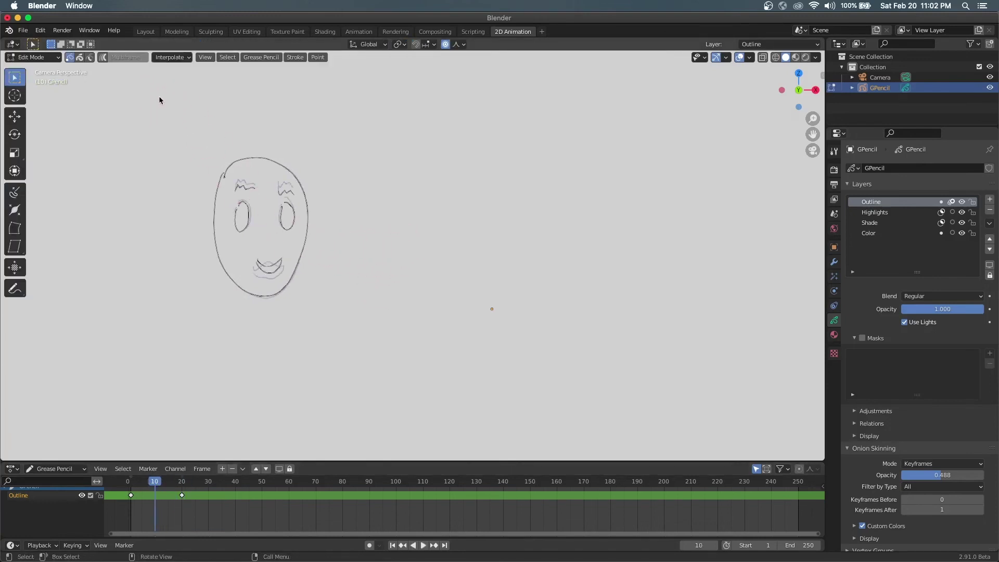
{"action": "left_click", "coordinate": [172, 58]}
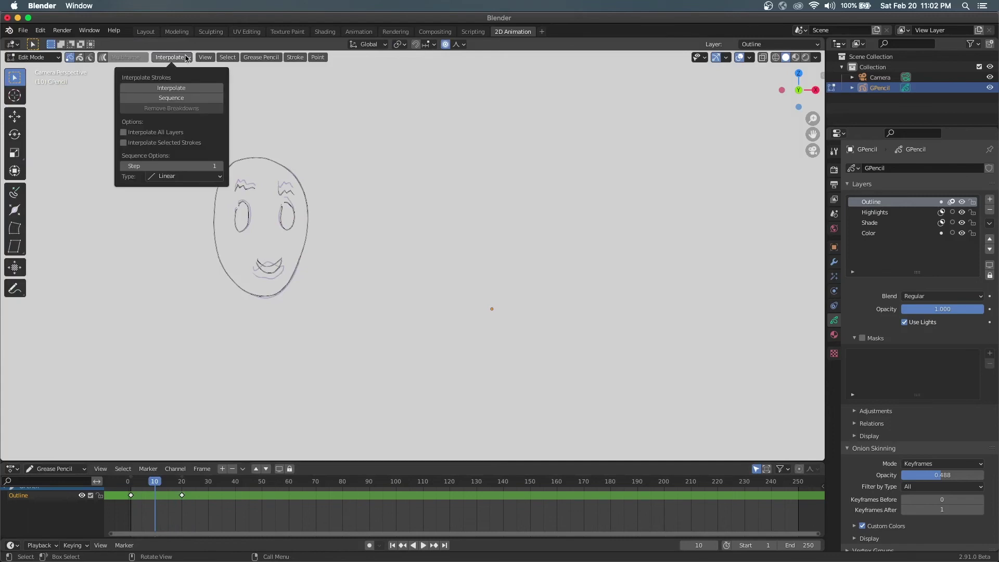
{"action": "left_click", "coordinate": [193, 99]}
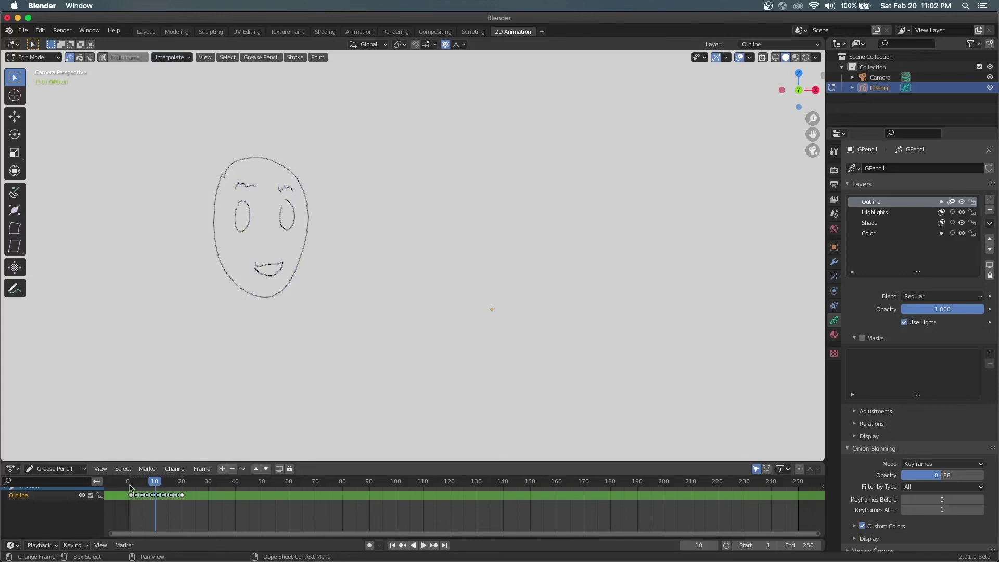
Play the interpolated face animation from frame 1 a couple of times and stop it
{"action": "left_click", "coordinate": [130, 485]}
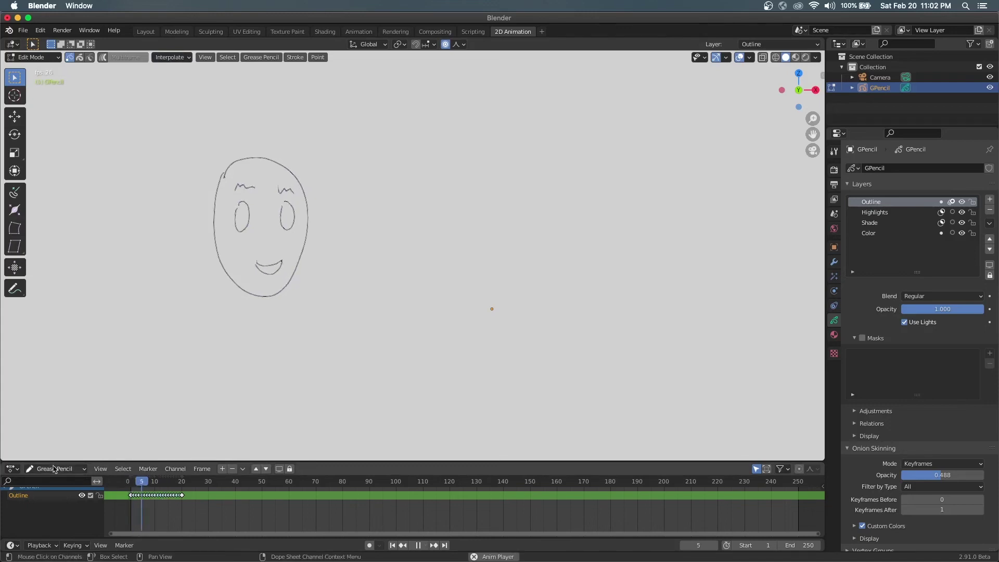
{"action": "key", "text": "space"}
{"action": "key", "text": "space"}
{"action": "left_click", "coordinate": [131, 484]}
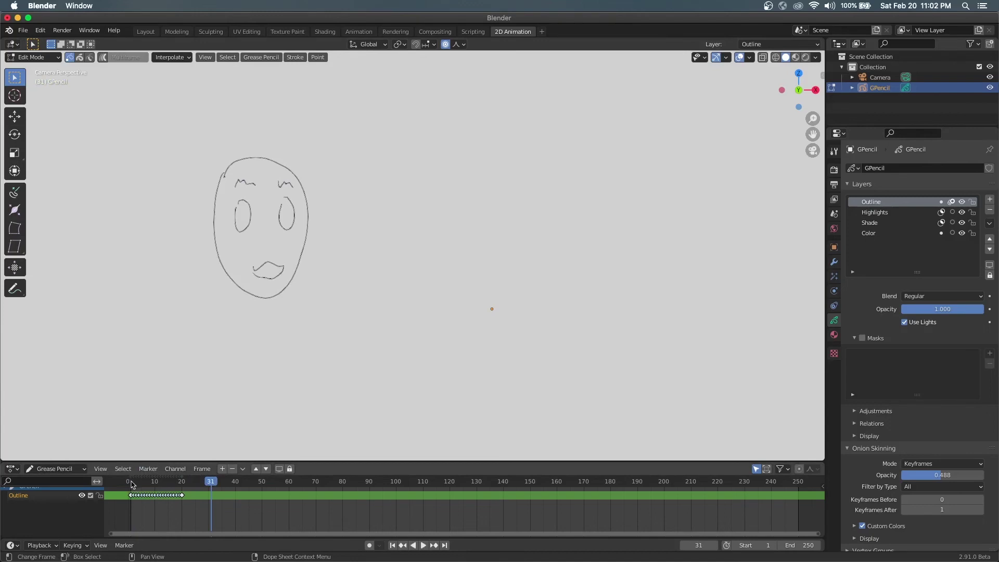
{"action": "key", "text": "space"}
{"action": "key", "text": "Escape"}
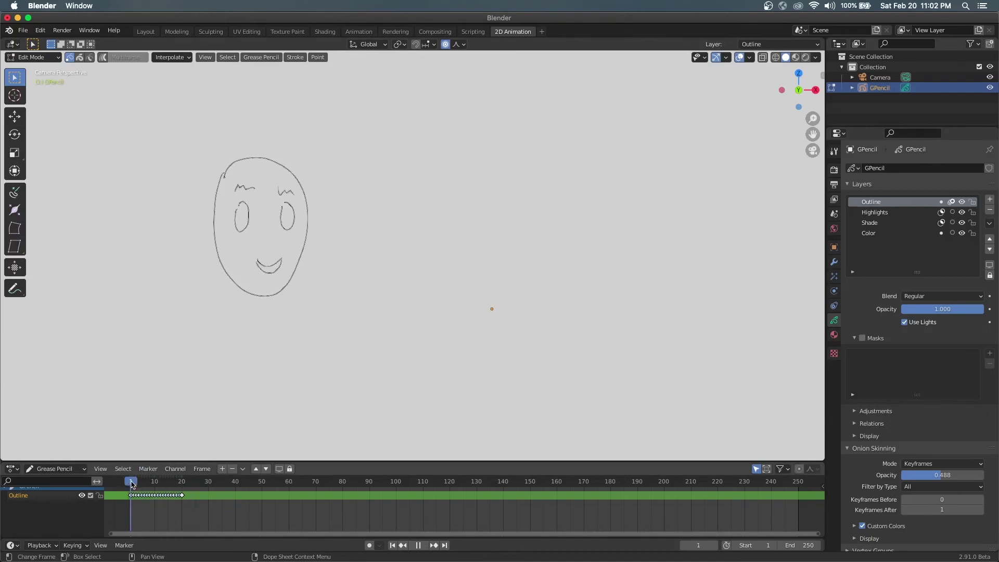
{"action": "key", "text": "space"}
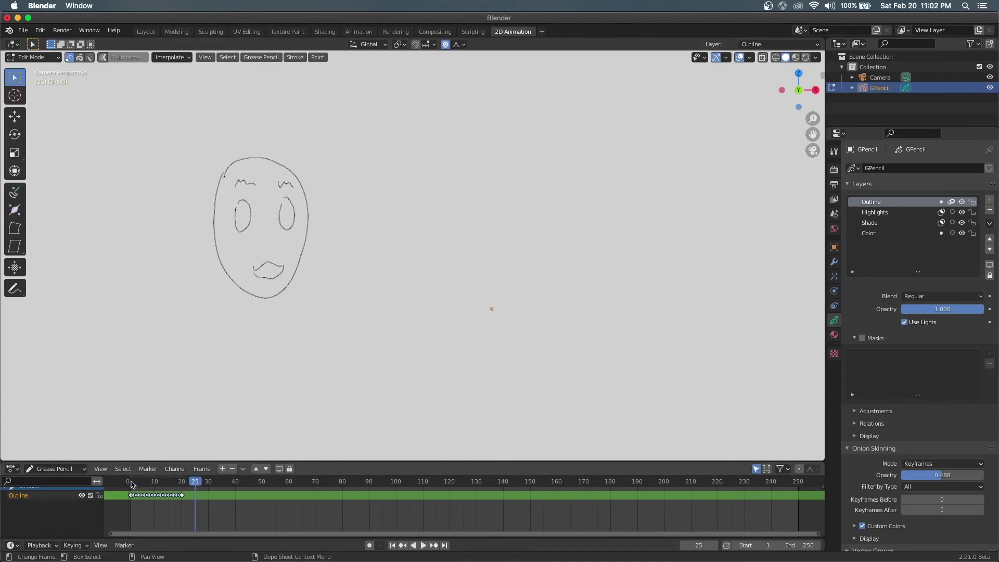
{"action": "key", "text": "Escape"}
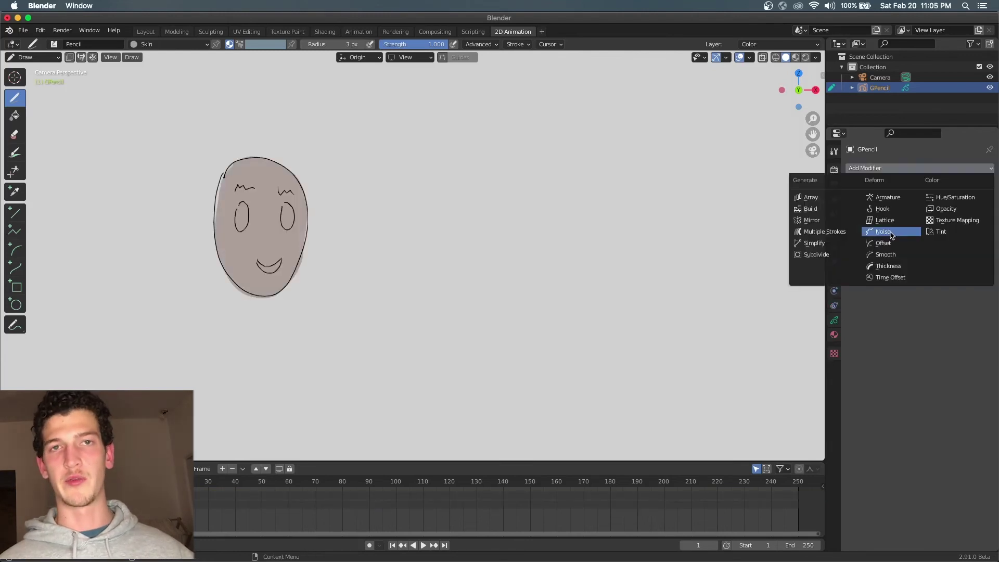
Try a Noise modifier at 0.01, then limit a Thickness modifier to Outline with factor 10
{"action": "left_click", "coordinate": [883, 231]}
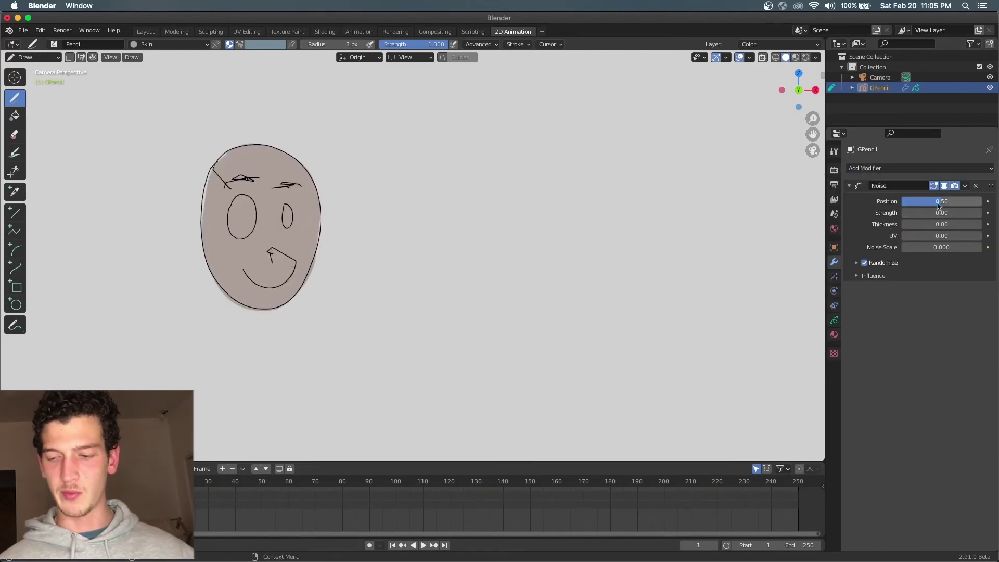
{"action": "left_click_drag", "start_coordinate": [954, 204], "coordinate": [930, 204]}
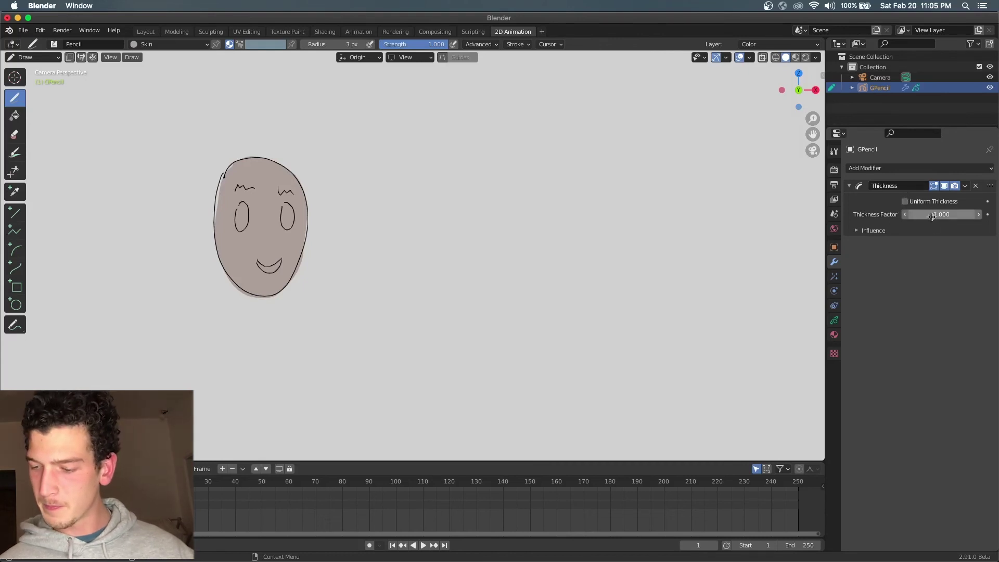
{"action": "mouse_move", "coordinate": [936, 214]}
{"action": "left_mouse_down"}
{"action": "mouse_move", "coordinate": [954, 214]}
{"action": "mouse_move", "coordinate": [942, 215]}
{"action": "left_mouse_up"}
{"action": "left_click", "coordinate": [873, 230]}
{"action": "left_click", "coordinate": [936, 245]}
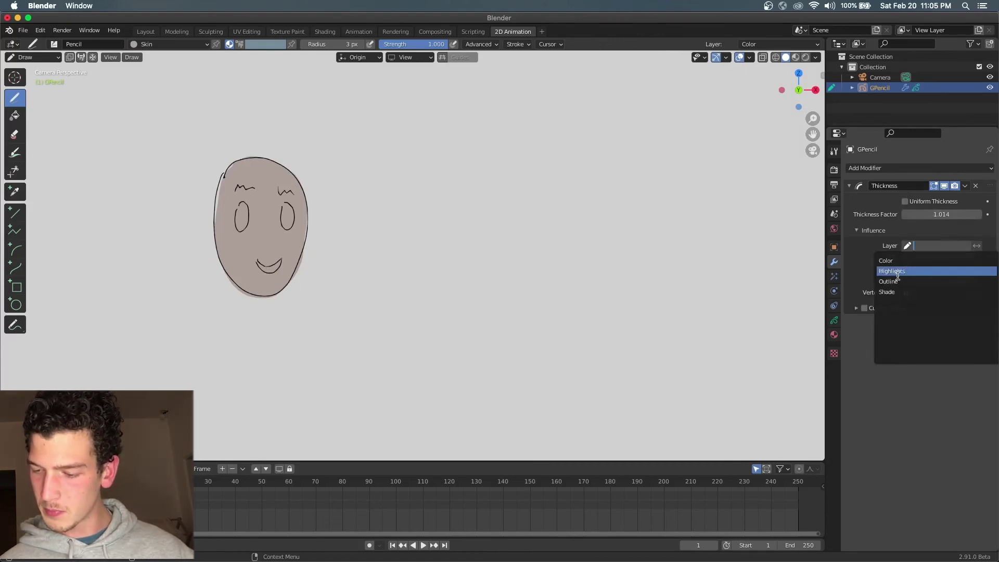
{"action": "left_click", "coordinate": [905, 267]}
{"action": "left_click", "coordinate": [925, 215]}
{"action": "type", "text": "10"}
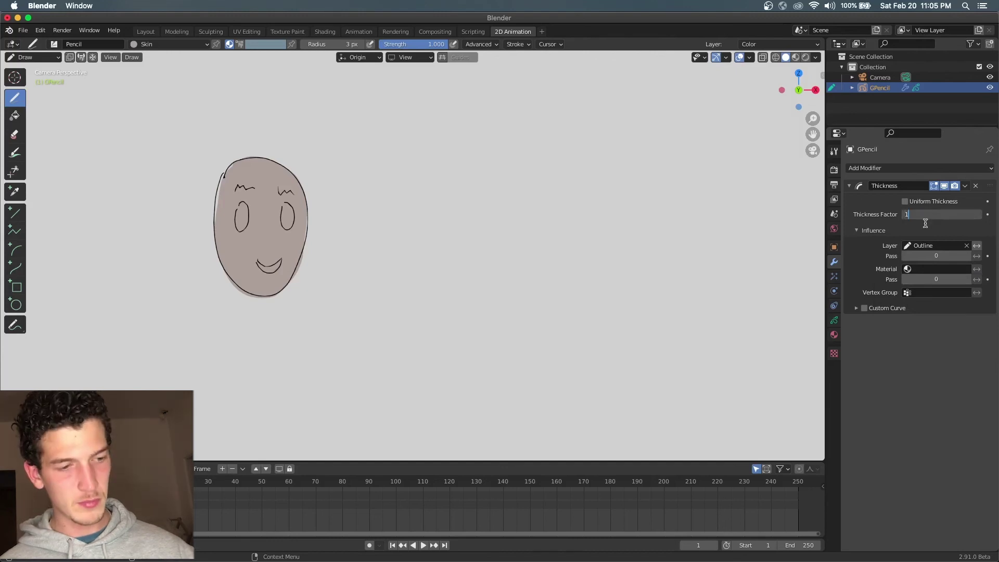
{"action": "key", "text": "Return"}
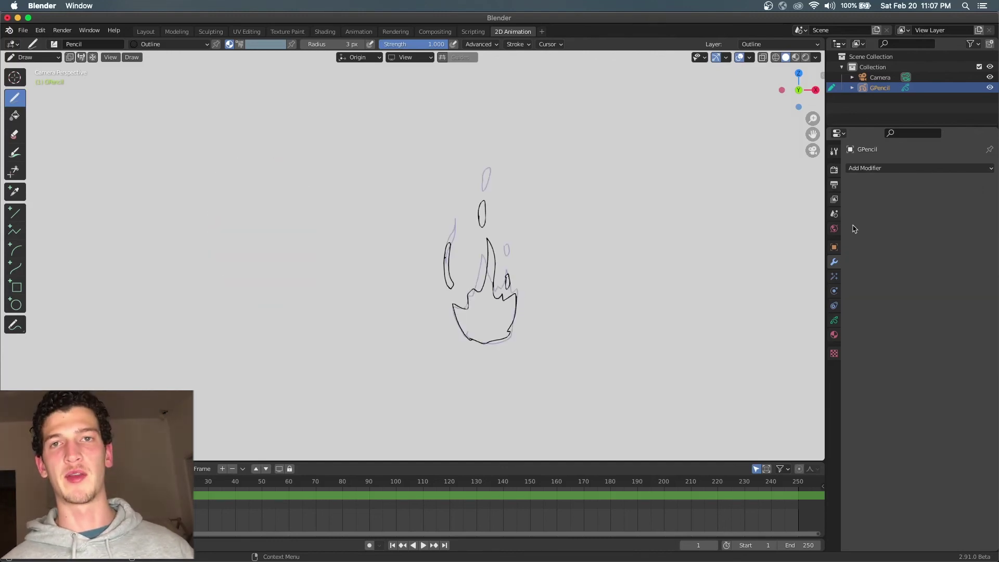
Add a Time Offset modifier to the fire, limit it to the Outline layer, and preview playback
{"action": "left_click", "coordinate": [879, 168]}
{"action": "left_click", "coordinate": [890, 277]}
{"action": "left_click", "coordinate": [857, 268]}
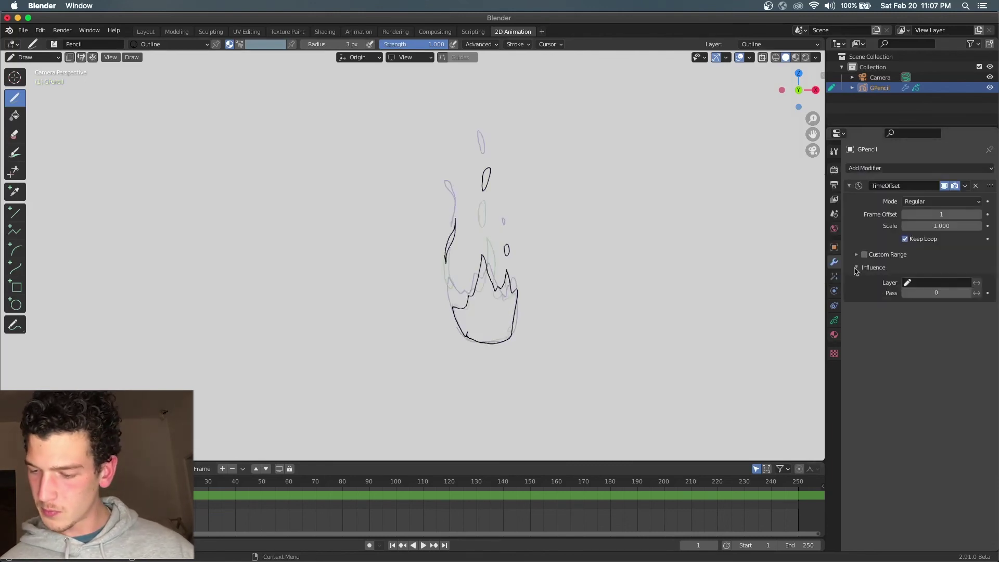
{"action": "left_click", "coordinate": [915, 283]}
{"action": "left_click", "coordinate": [902, 320]}
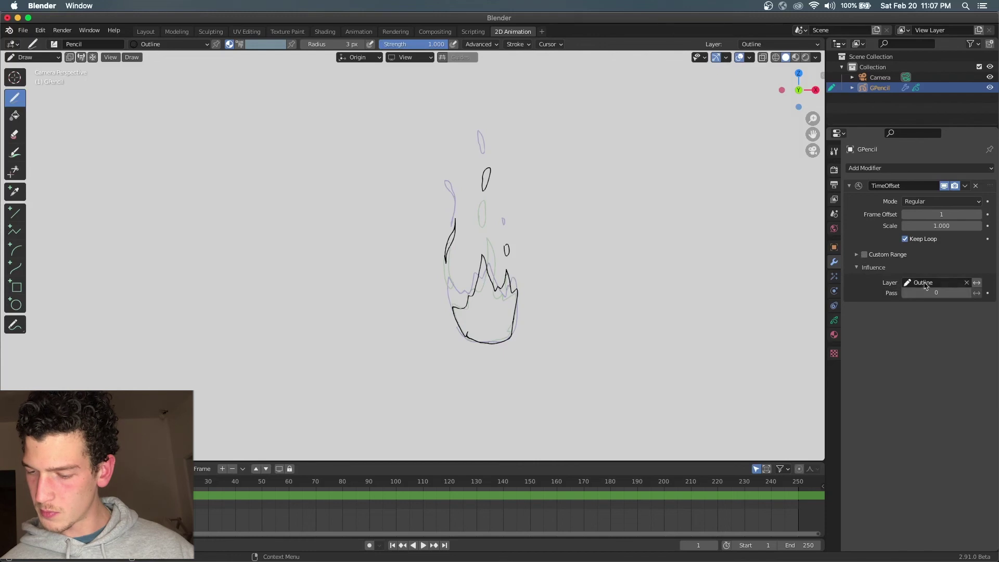
{"action": "key", "text": "space"}
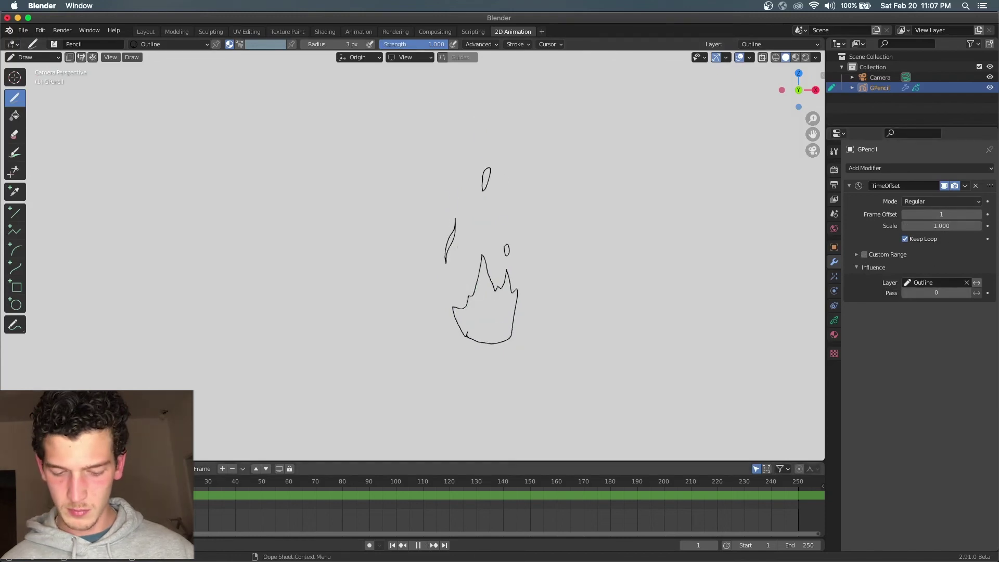
{"action": "key", "text": "Escape"}
Enable a custom frame range ending at frame 4 and play the fire animation
{"action": "left_click", "coordinate": [864, 255]}
{"action": "left_click", "coordinate": [943, 280]}
{"action": "type", "text": "4"}
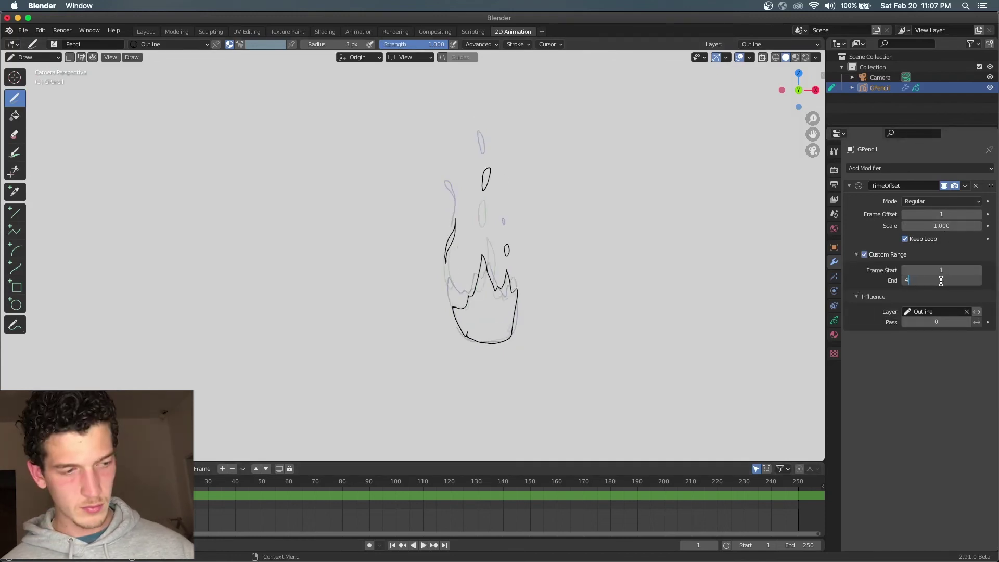
{"action": "key", "text": "Return"}
{"action": "key", "text": "space"}
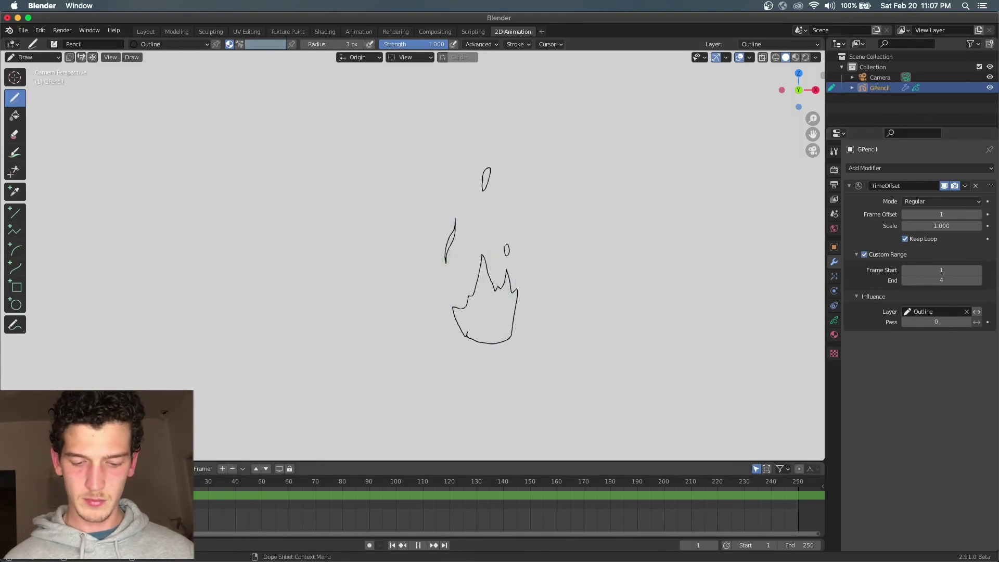
{"action": "key", "text": "Escape"}
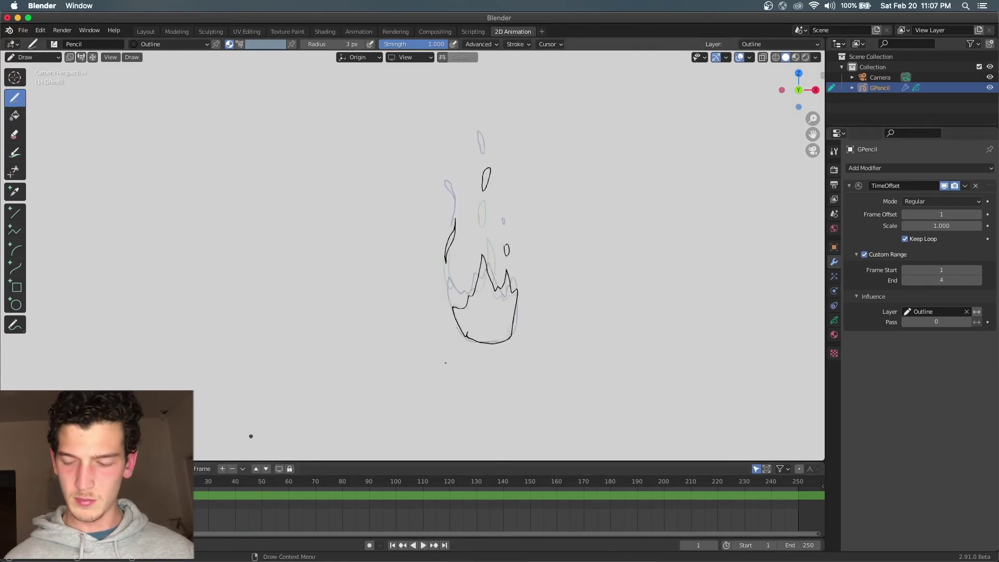
Set the Time Offset scale to 0.2 and play to check the slower flame loop
{"action": "left_click", "coordinate": [945, 224]}
{"action": "type", "text": "1.0"}
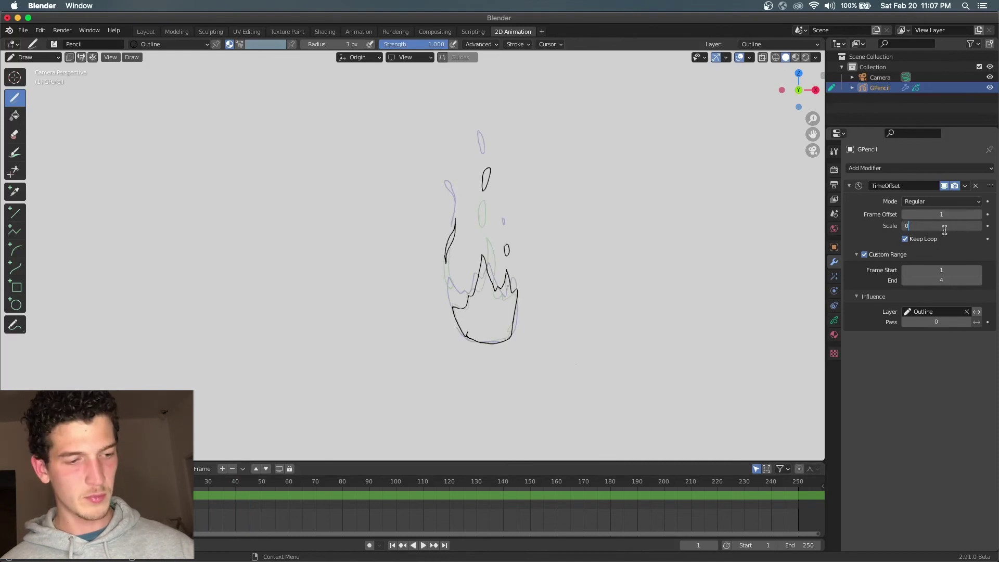
{"action": "key", "text": "Return"}
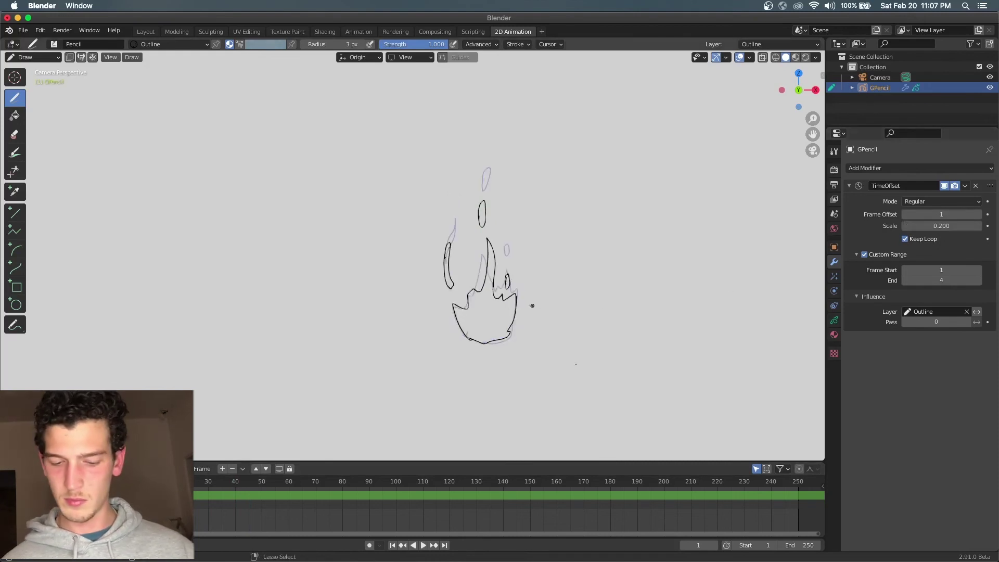
{"action": "key", "text": "space"}
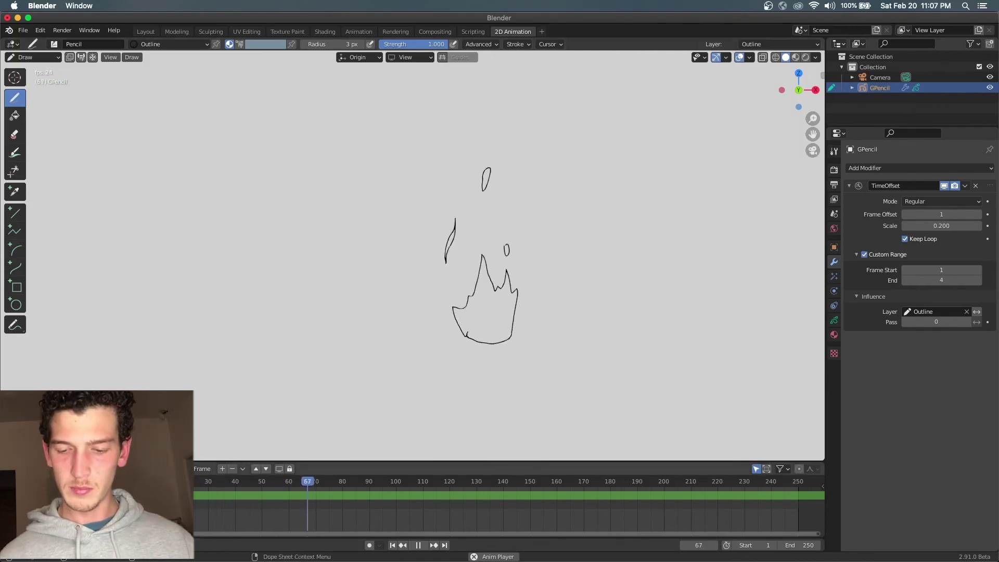
{"action": "key", "text": "Escape"}
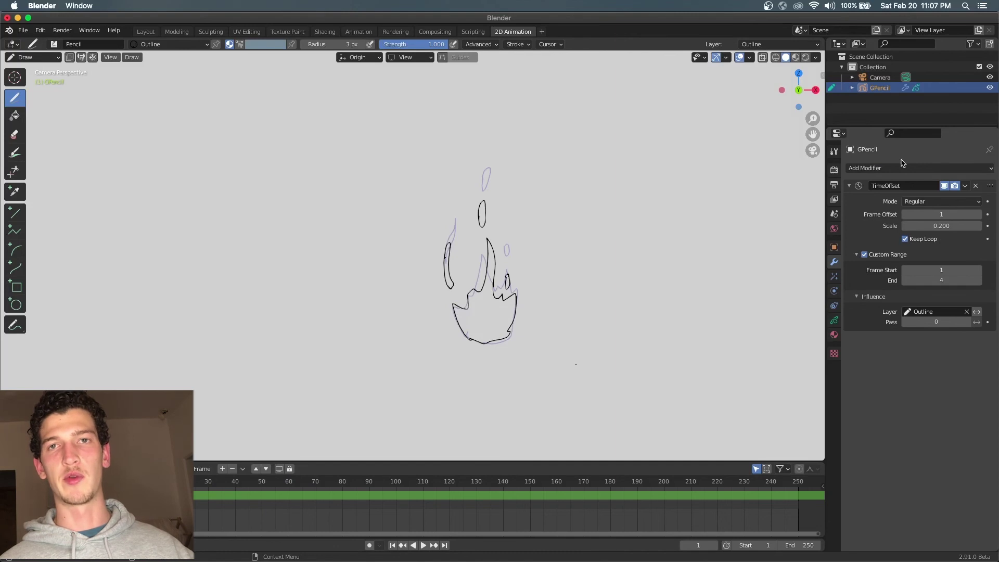
Preview the fire's visual effects in Rendered shading and set Blur Size X and Y to 10
{"action": "key", "text": "ctrl+Tab"}
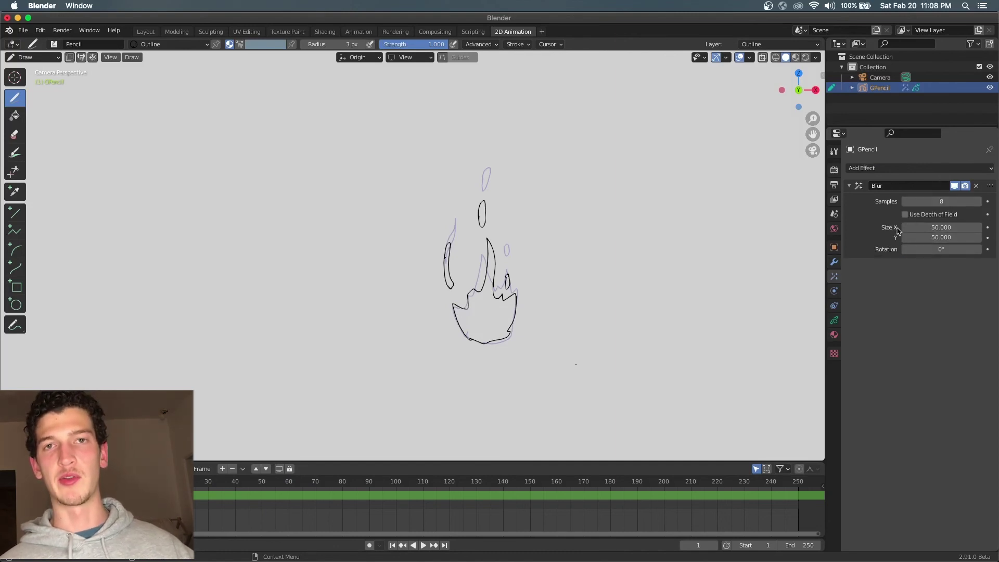
{"action": "left_click", "coordinate": [805, 57]}
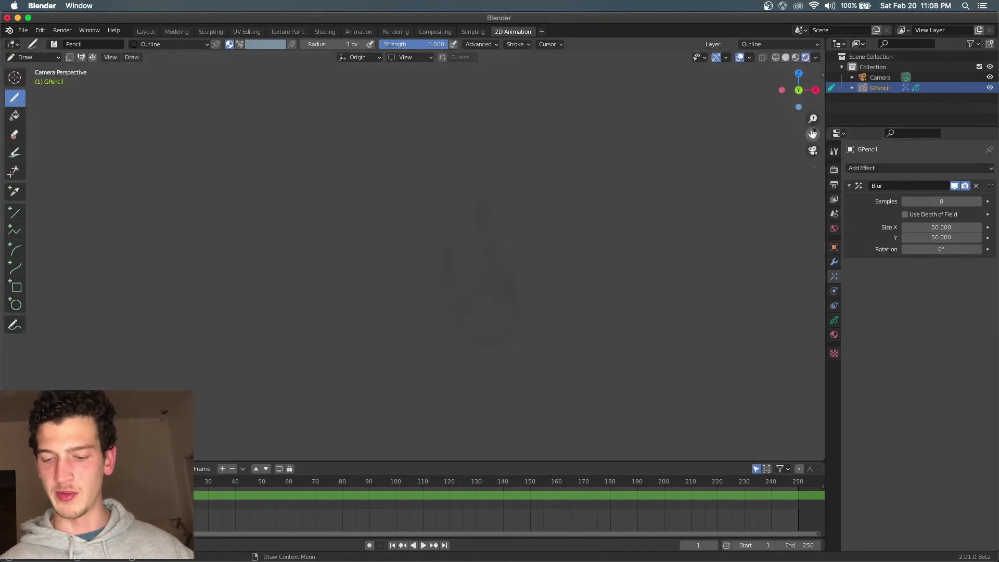
{"action": "left_click", "coordinate": [944, 228]}
{"action": "type", "text": "10"}
{"action": "left_click", "coordinate": [944, 238]}
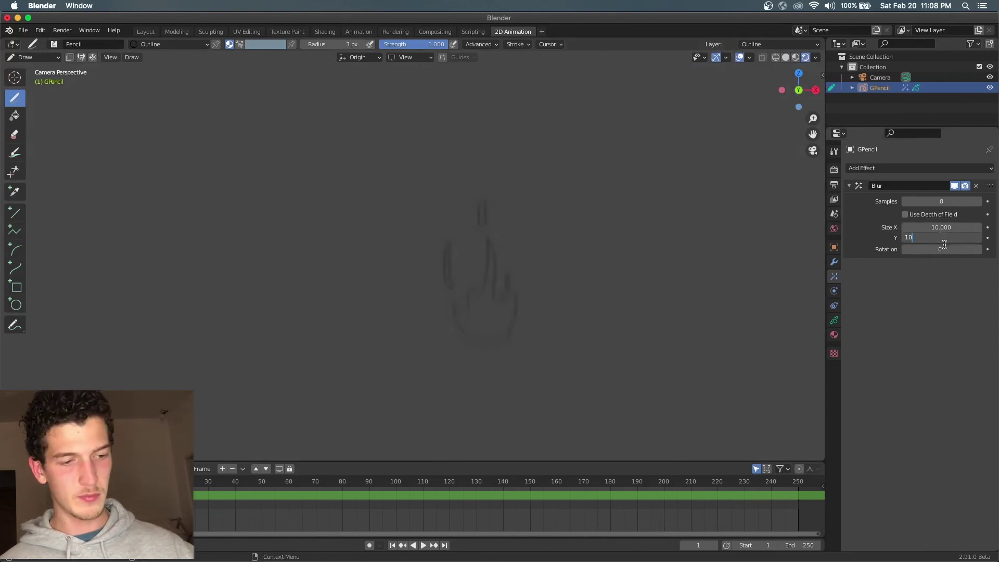
{"action": "type", "text": "10"}
{"action": "key", "text": "Return"}
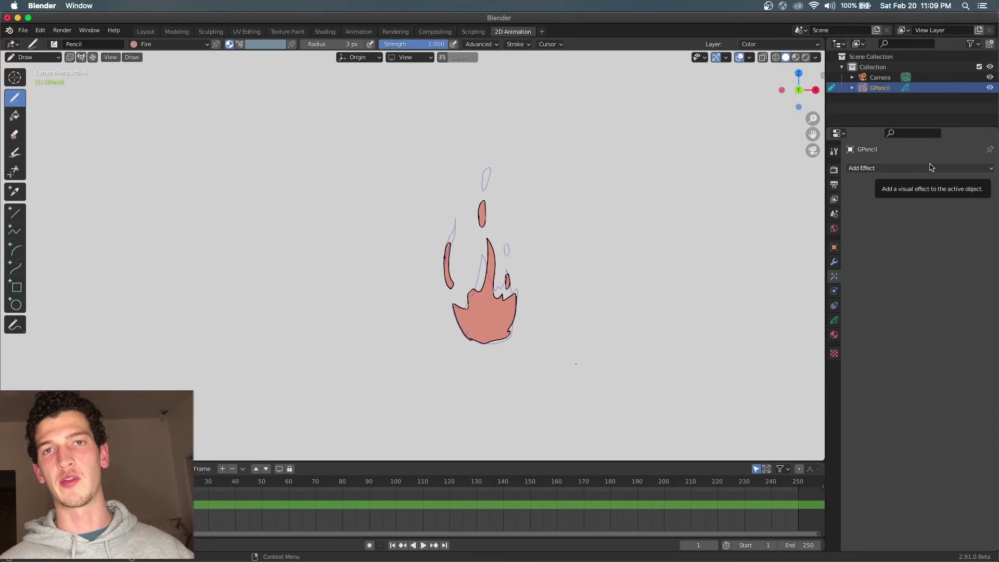
Add a Colorize effect to the flame and set its mode to Custom
{"action": "left_click", "coordinate": [930, 168]}
{"action": "left_click", "coordinate": [903, 191]}
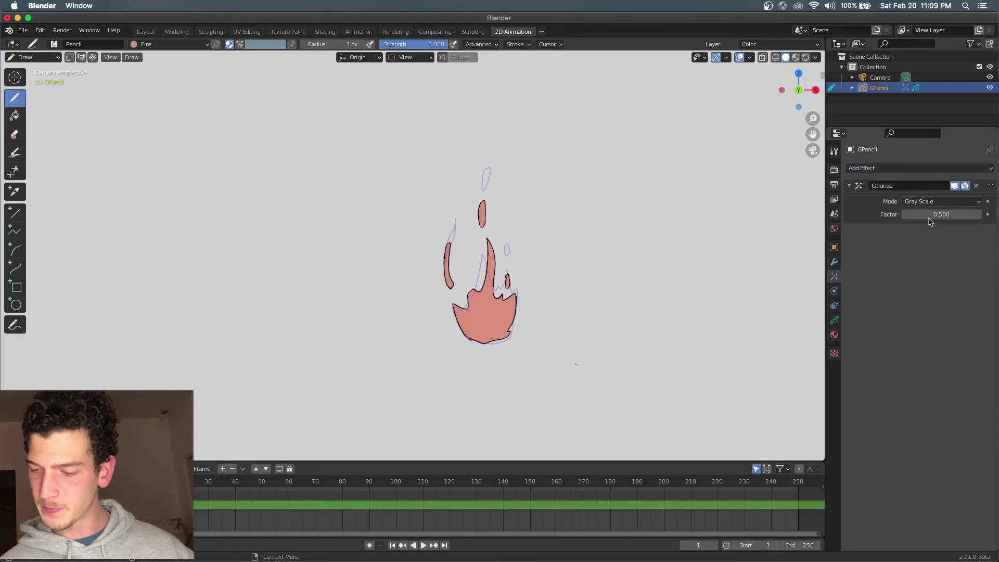
{"action": "left_click", "coordinate": [945, 202]}
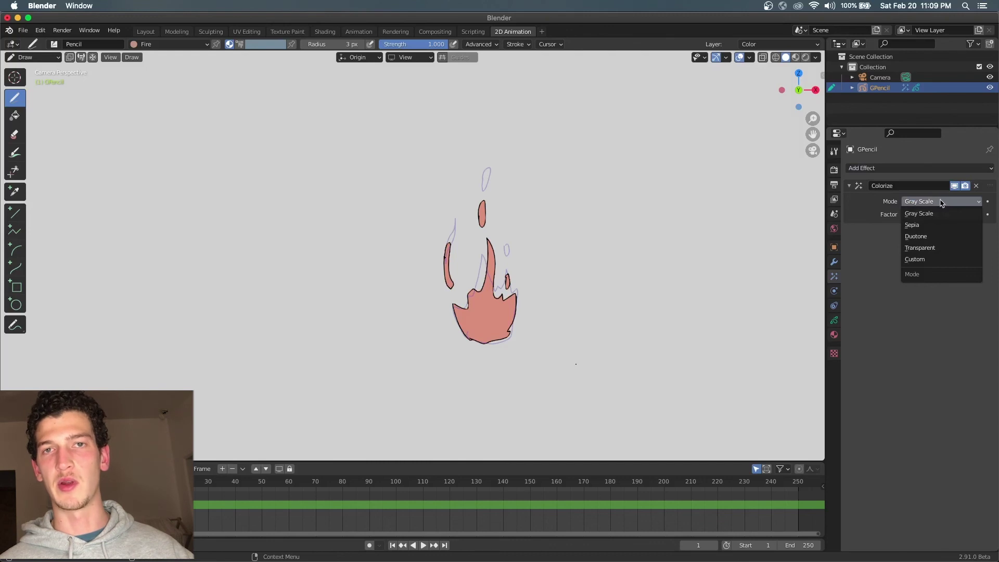
{"action": "left_click", "coordinate": [926, 259]}
Shift the Colorize tint toward yellow, preview it rendered, then delete the effect
{"action": "left_click", "coordinate": [938, 215]}
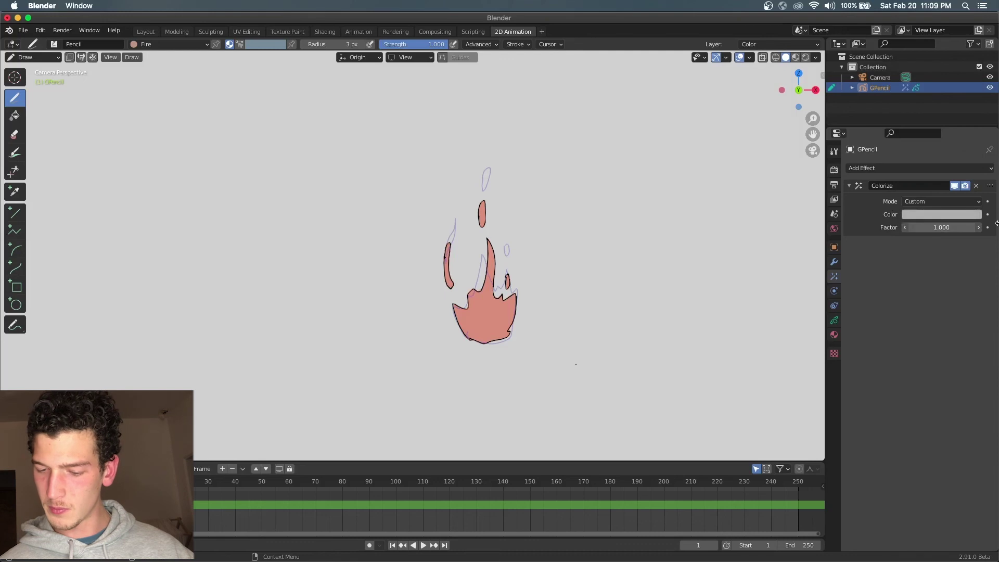
{"action": "left_click_drag", "start_coordinate": [936, 227], "coordinate": [968, 228]}
{"action": "left_click", "coordinate": [968, 214]}
{"action": "mouse_move", "coordinate": [974, 90]}
{"action": "left_mouse_down"}
{"action": "mouse_move", "coordinate": [973, 124]}
{"action": "mouse_move", "coordinate": [974, 94]}
{"action": "left_mouse_up"}
{"action": "left_click", "coordinate": [925, 115]}
{"action": "mouse_move", "coordinate": [925, 115]}
{"action": "left_mouse_down"}
{"action": "mouse_move", "coordinate": [927, 137]}
{"action": "mouse_move", "coordinate": [908, 125]}
{"action": "mouse_move", "coordinate": [931, 137]}
{"action": "left_mouse_up"}
{"action": "left_click", "coordinate": [805, 58]}
{"action": "left_click", "coordinate": [942, 214]}
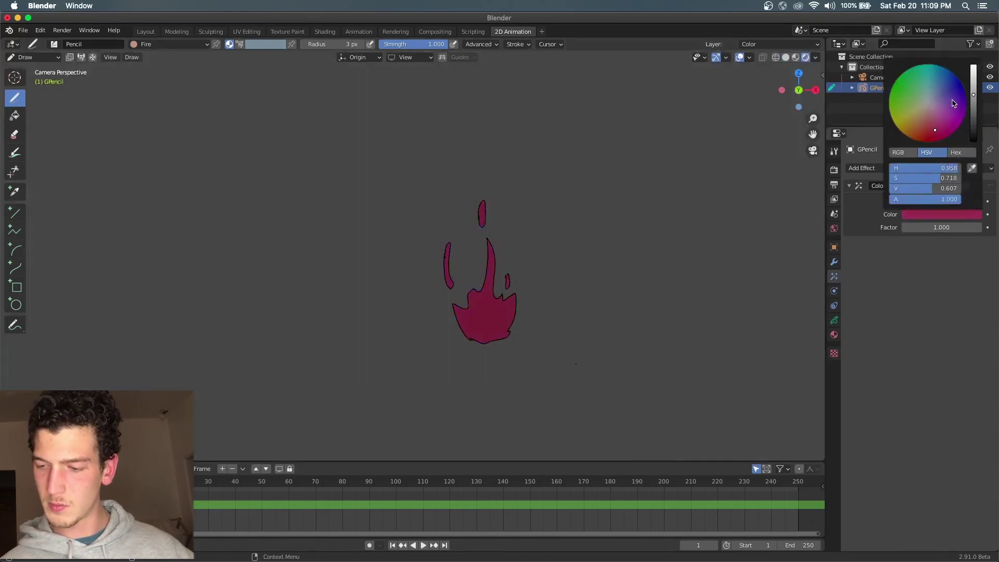
{"action": "left_click", "coordinate": [976, 186]}
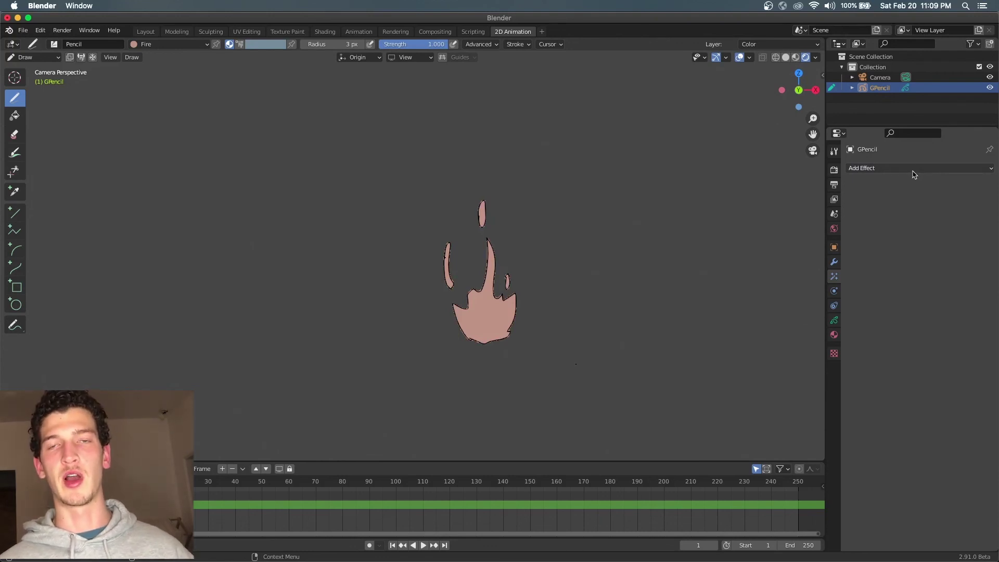
Add a Flip effect to the flame, then delete it
{"action": "left_click", "coordinate": [914, 169]}
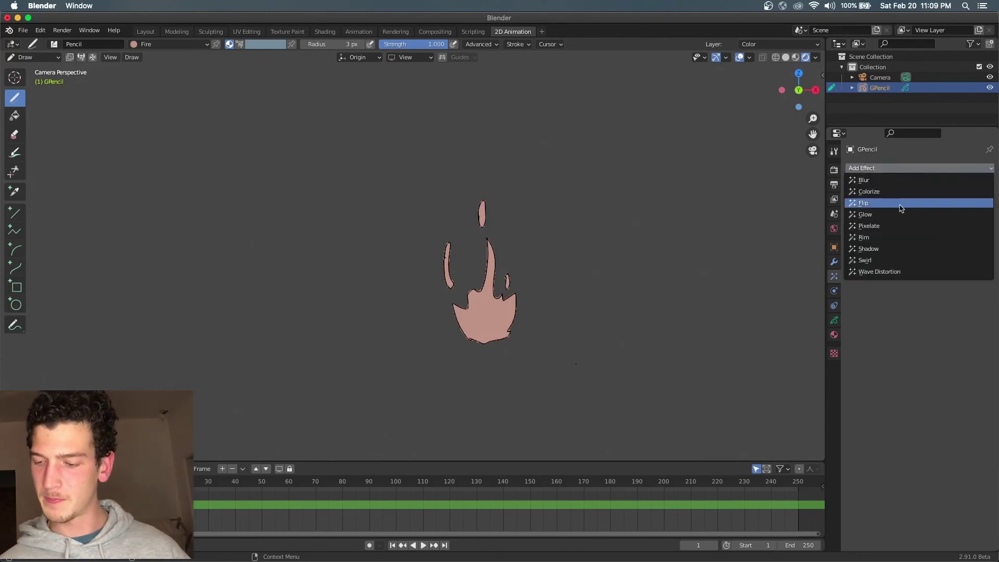
{"action": "left_click", "coordinate": [877, 204]}
{"action": "left_click", "coordinate": [977, 185]}
Add a Glow effect with Threshold raised to 0.158, then delete it
{"action": "left_click", "coordinate": [931, 168]}
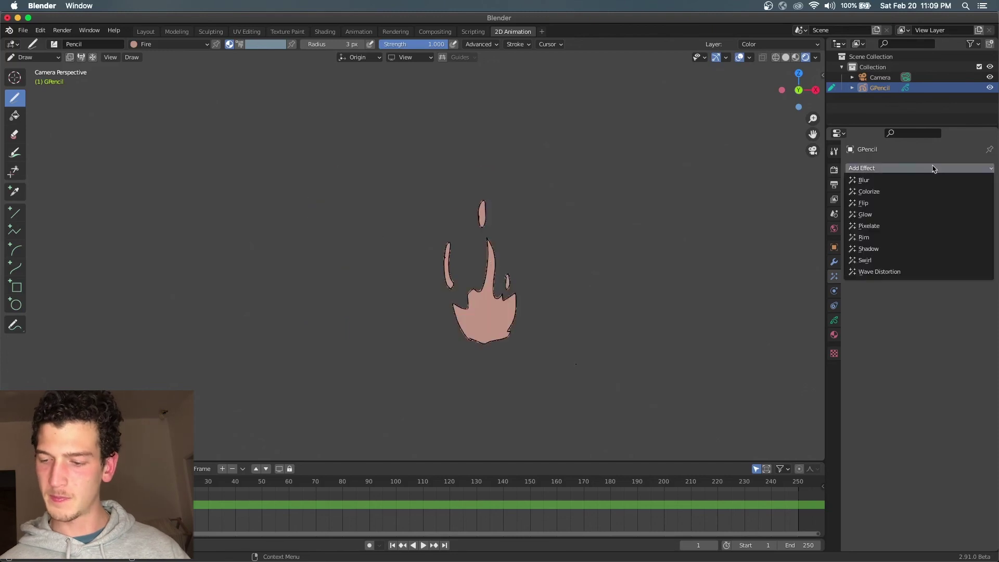
{"action": "left_click", "coordinate": [900, 220]}
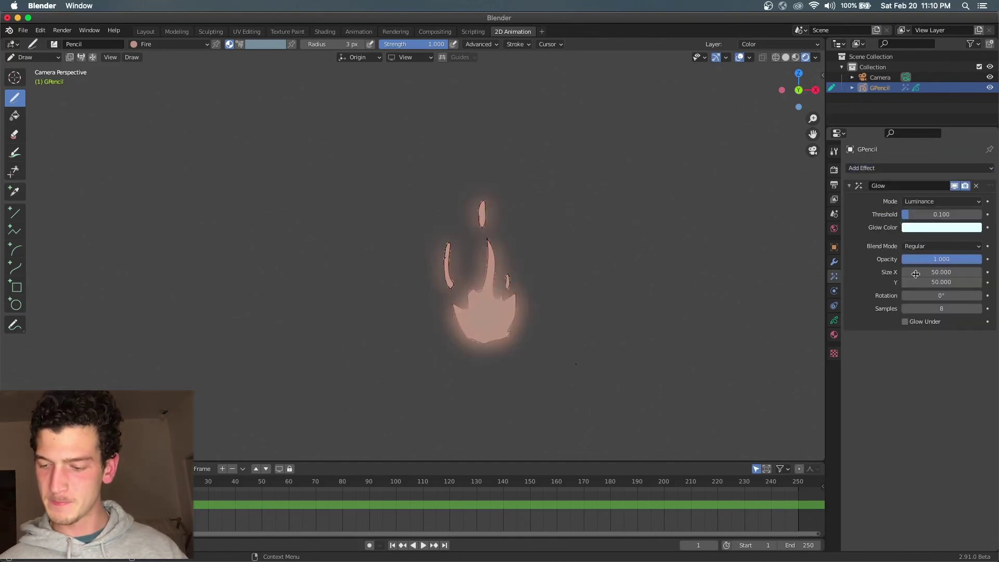
{"action": "left_click_drag", "start_coordinate": [939, 216], "coordinate": [949, 217]}
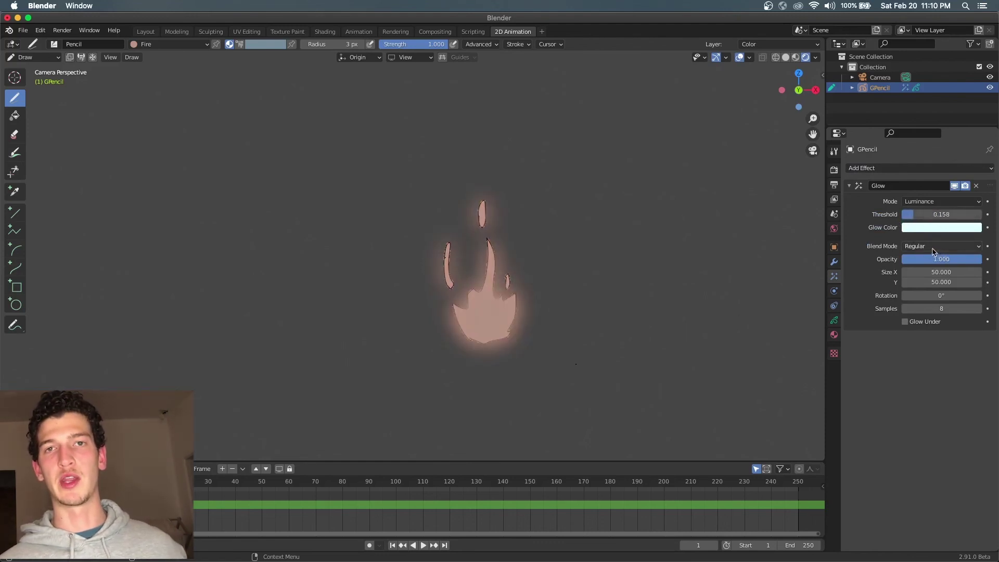
{"action": "left_click", "coordinate": [976, 186]}
{"action": "left_click", "coordinate": [894, 168]}
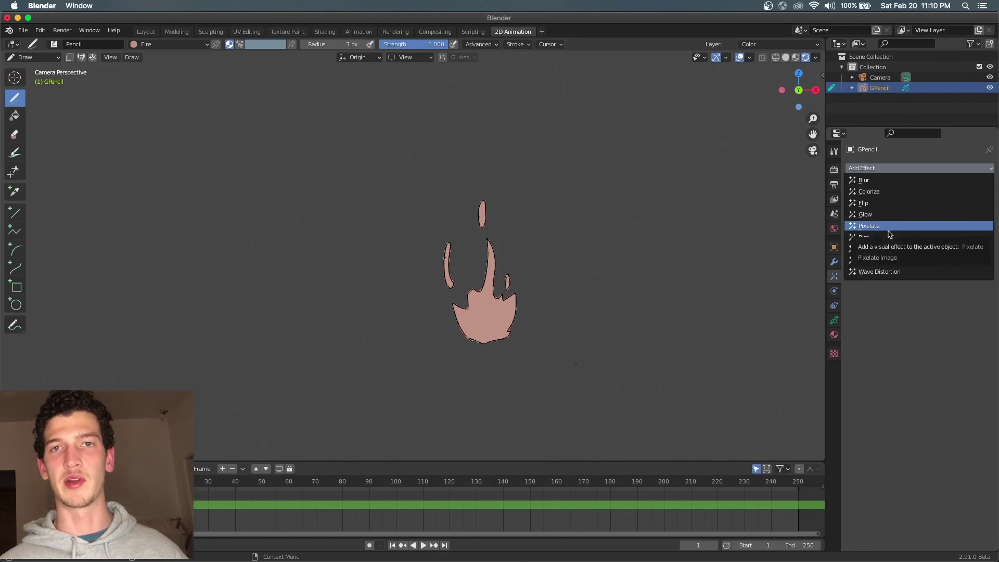
Add a Pixelate effect sized 20 by 20 px, then delete it
{"action": "left_click", "coordinate": [890, 227]}
{"action": "left_click", "coordinate": [936, 201]}
{"action": "type", "text": "20"}
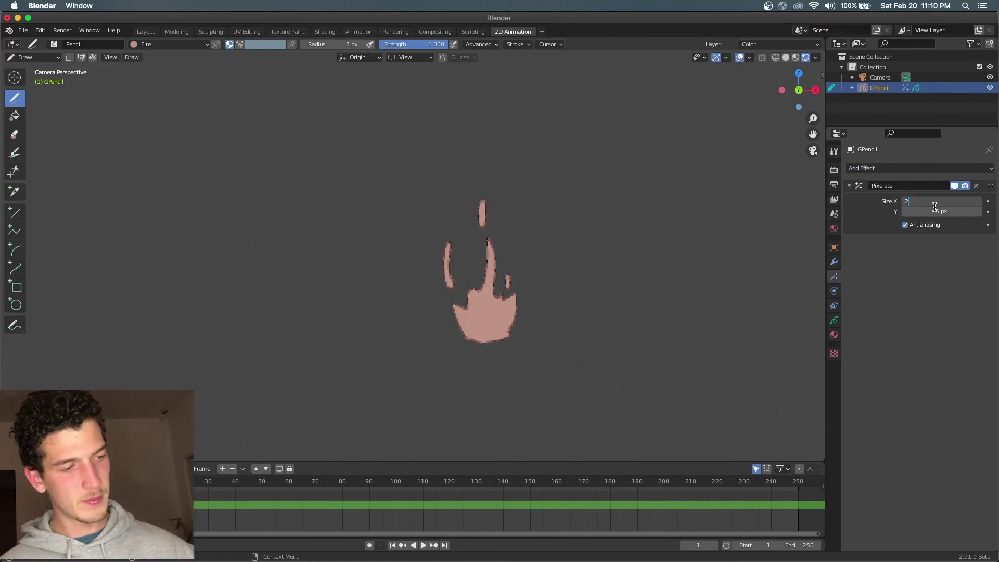
{"action": "key", "text": "Return"}
{"action": "left_click", "coordinate": [938, 211]}
{"action": "type", "text": "20"}
{"action": "key", "text": "Return"}
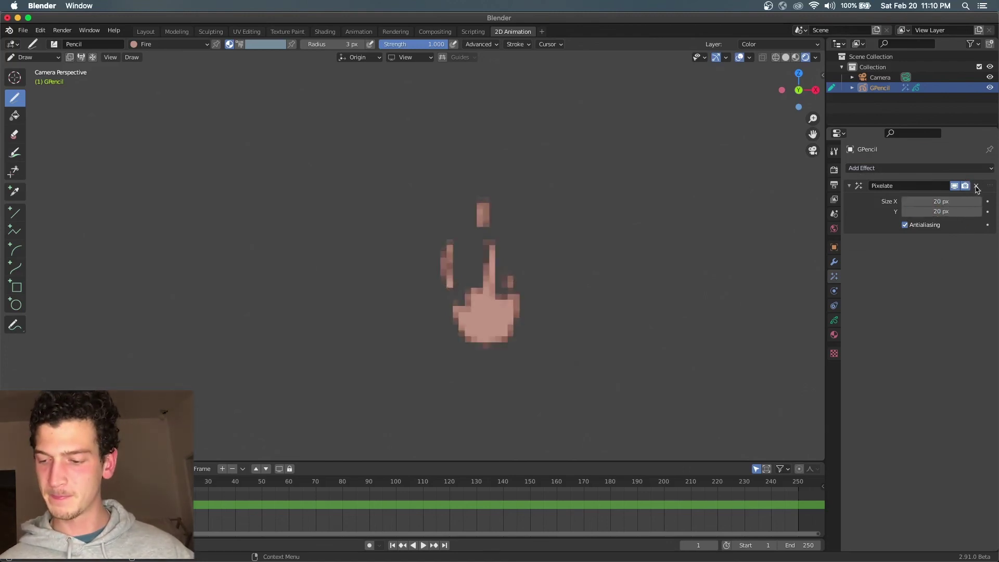
{"action": "left_click", "coordinate": [976, 186]}
Add a Rim effect, zero its offsets, then drag Offset to 18 and 15 px
{"action": "left_click", "coordinate": [885, 168]}
{"action": "left_click", "coordinate": [890, 239]}
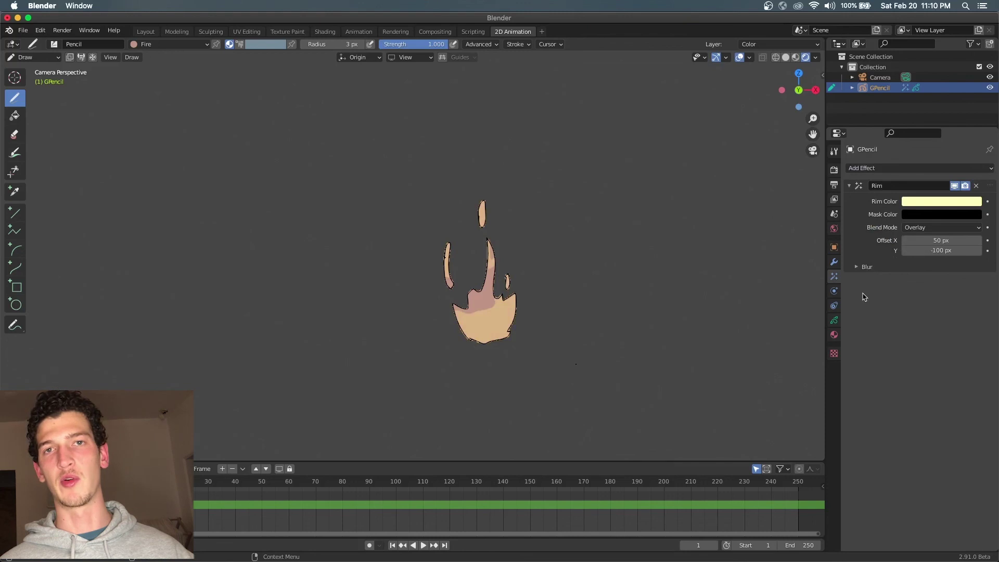
{"action": "double_click", "coordinate": [940, 240]}
{"action": "type", "text": "0"}
{"action": "double_click", "coordinate": [940, 251]}
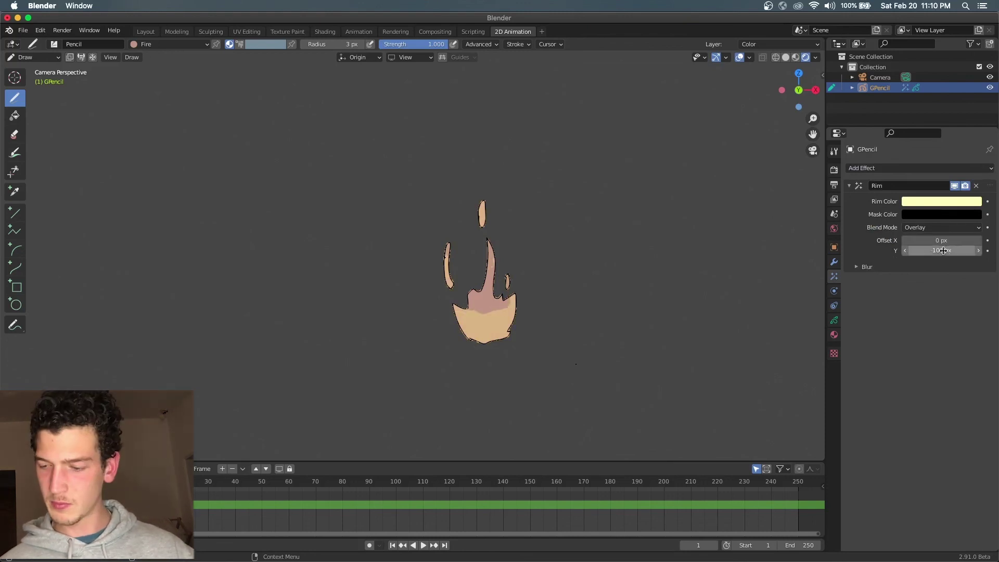
{"action": "type", "text": "0"}
{"action": "key", "text": "Return"}
{"action": "left_click_drag", "start_coordinate": [912, 240], "coordinate": [934, 249]}
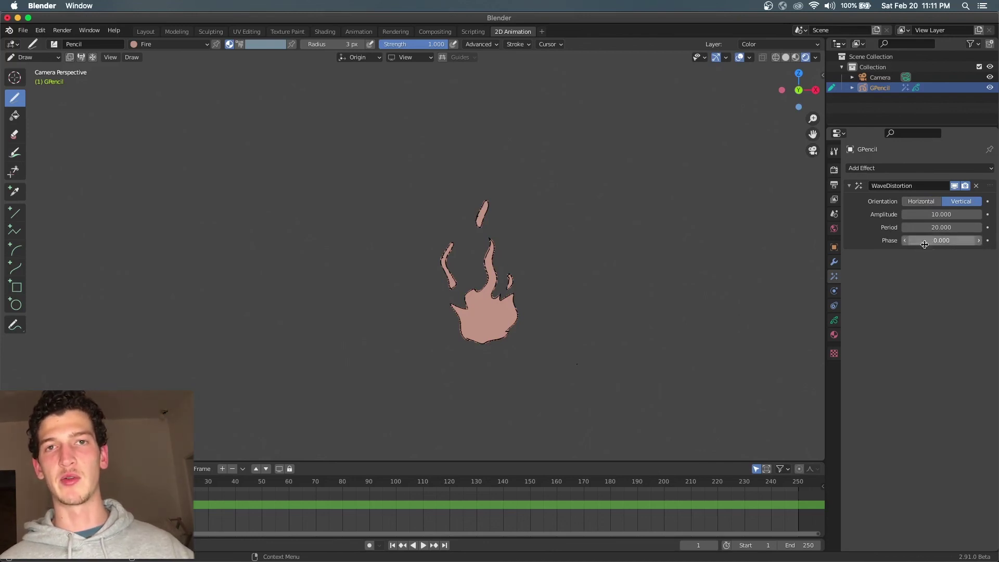
Keyframe the Wave Distortion phase at 0 on frame 1 and 20 on frame 19
{"action": "key", "text": "i"}
{"action": "key", "text": "space"}
{"action": "left_click", "coordinate": [941, 239]}
{"action": "key", "text": "Return"}
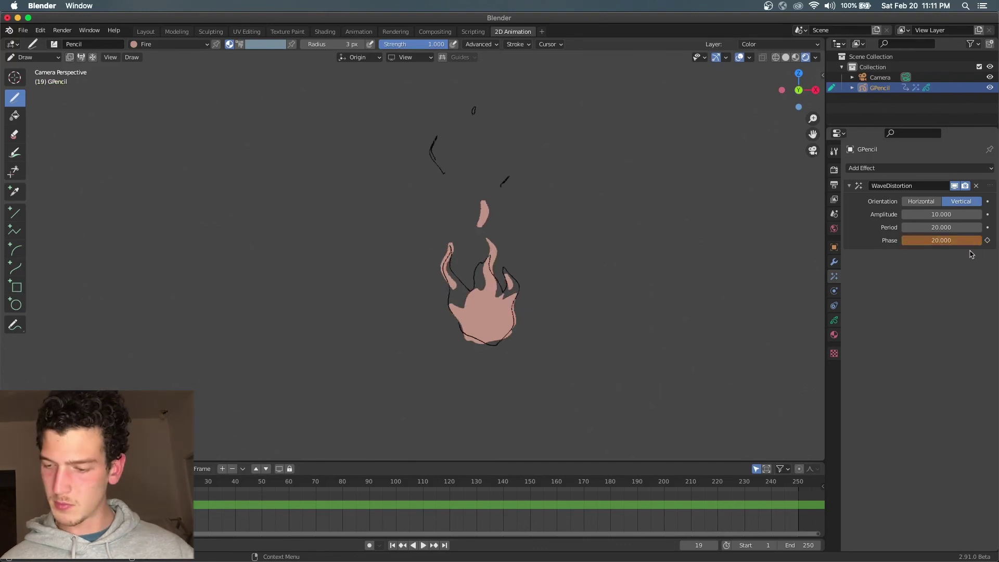
{"action": "key", "text": "i"}
{"action": "key", "text": "shift+Left"}
Hide the Color fill layer in Object Data and play back the outline-only flame
{"action": "left_click", "coordinate": [834, 320]}
{"action": "left_click", "coordinate": [834, 336]}
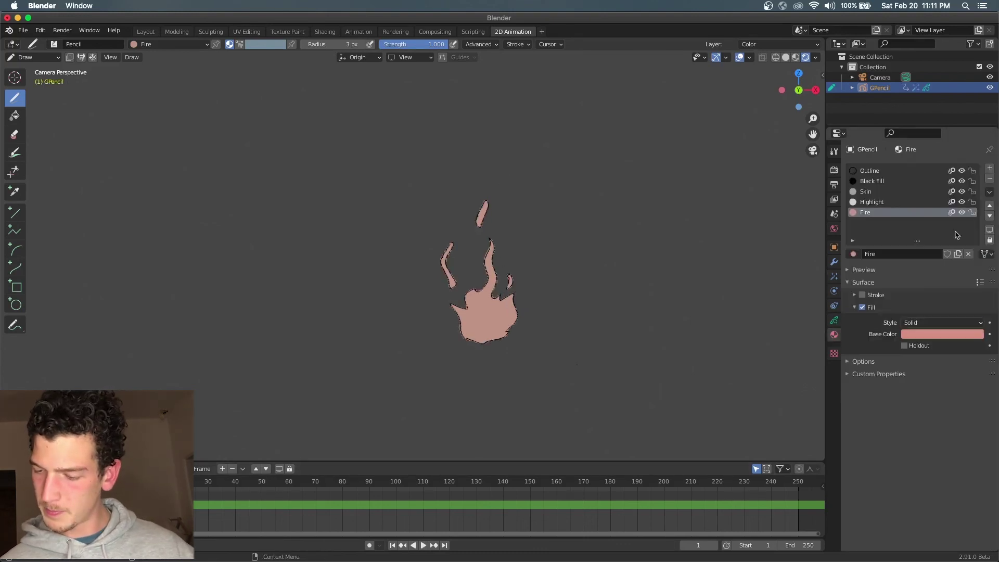
{"action": "left_click", "coordinate": [834, 320]}
{"action": "left_click", "coordinate": [961, 233]}
{"action": "key", "text": "space"}
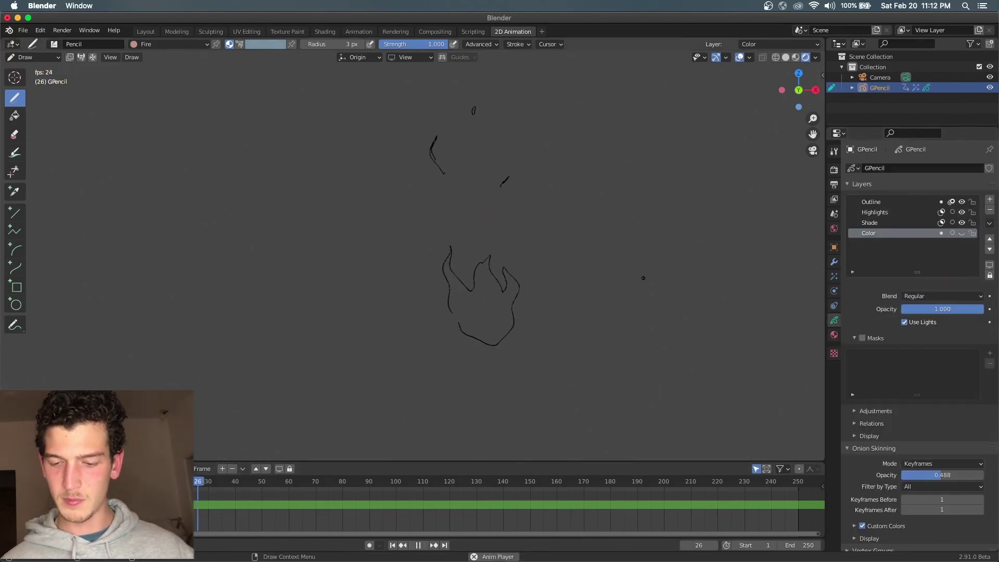
{"action": "key", "text": "space"}
{"action": "left_click", "coordinate": [133, 481]}
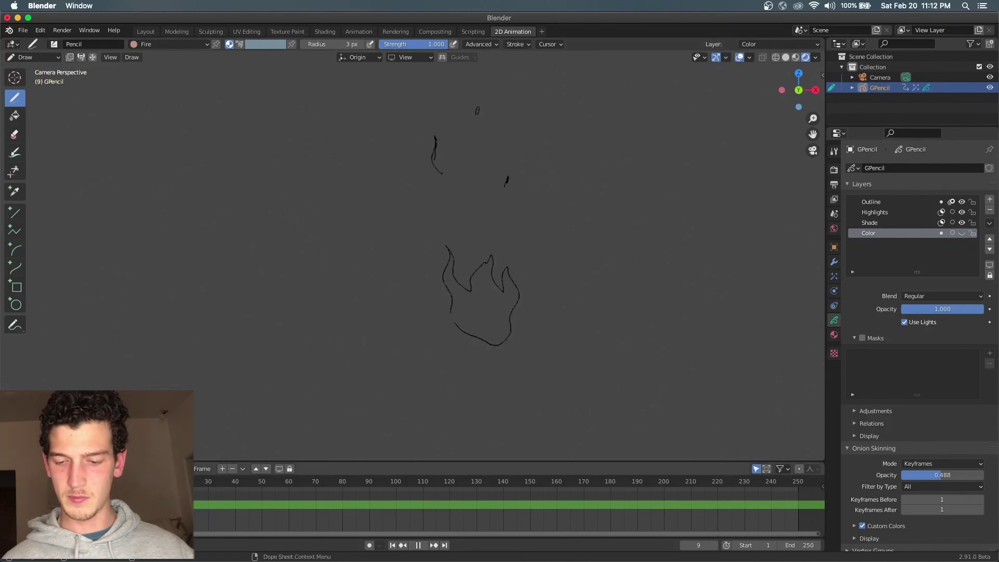
{"action": "key", "text": "space"}
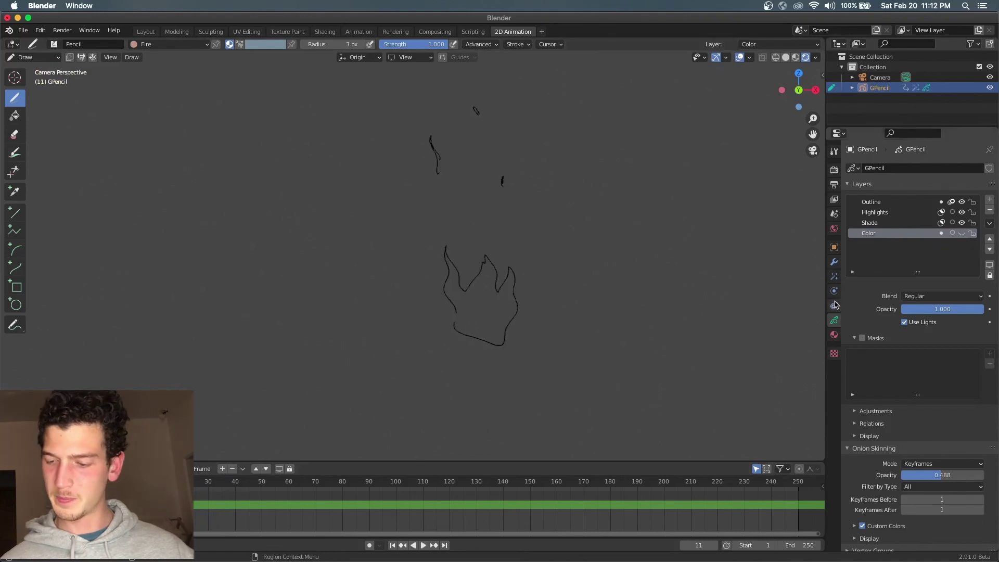
{"action": "left_click", "coordinate": [834, 276]}
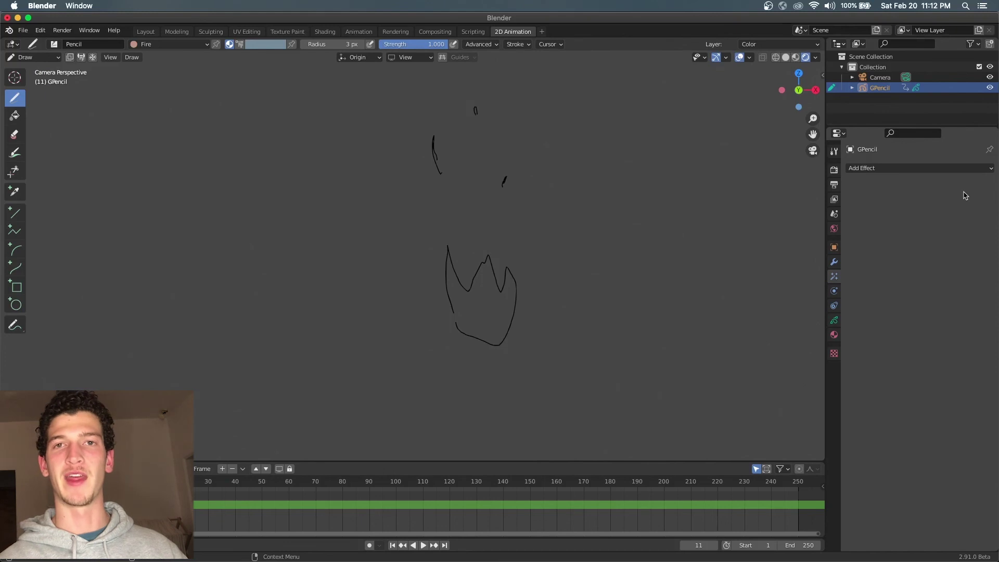